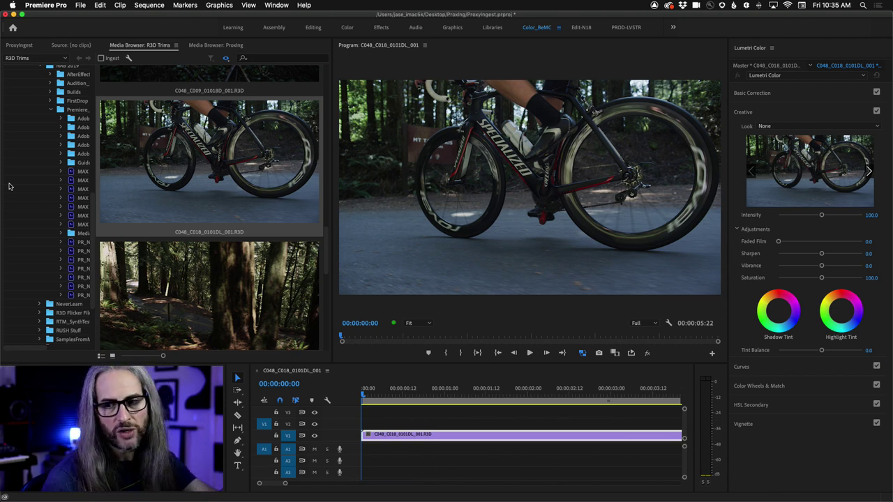
Turn off proxy playback in the Program monitor.
{"action": "left_click", "coordinate": [583, 353]}
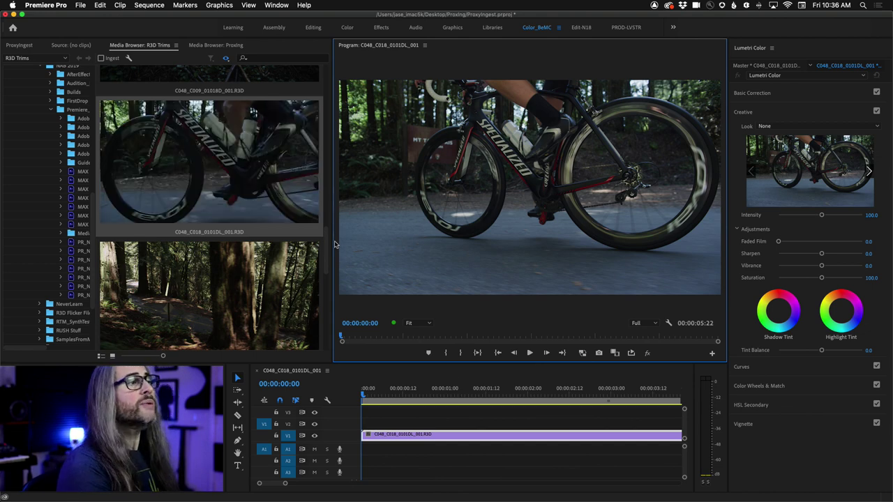
Import the dark forest-floor clip C048_C009_01018D_001.R3D from the R3D Trims folder into the project.
{"action": "left_click_drag", "start_coordinate": [326, 247], "coordinate": [325, 62]}
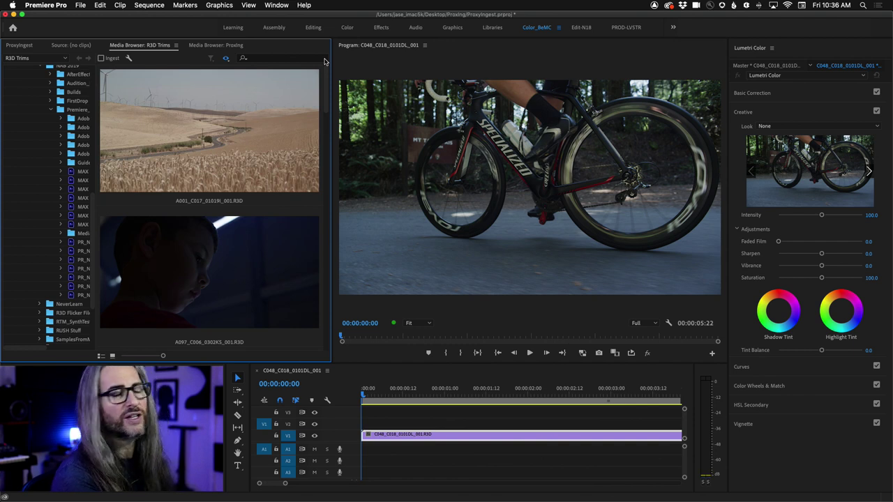
{"action": "left_click_drag", "start_coordinate": [325, 95], "coordinate": [330, 72]}
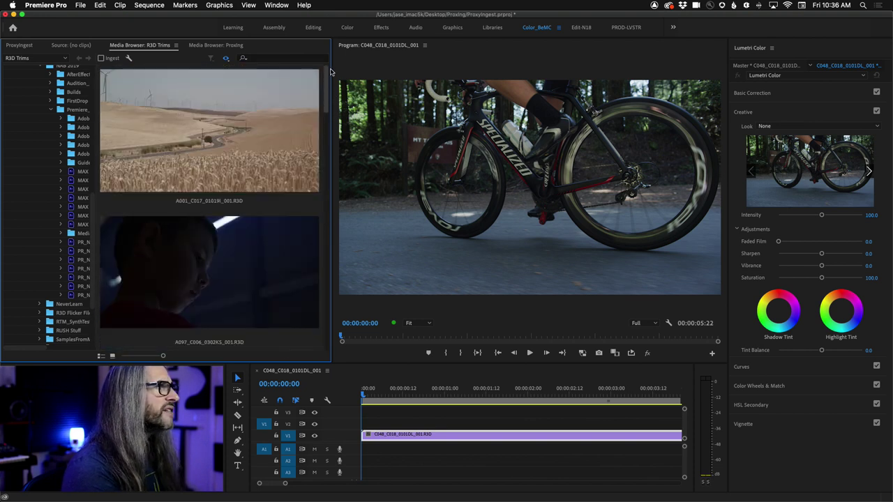
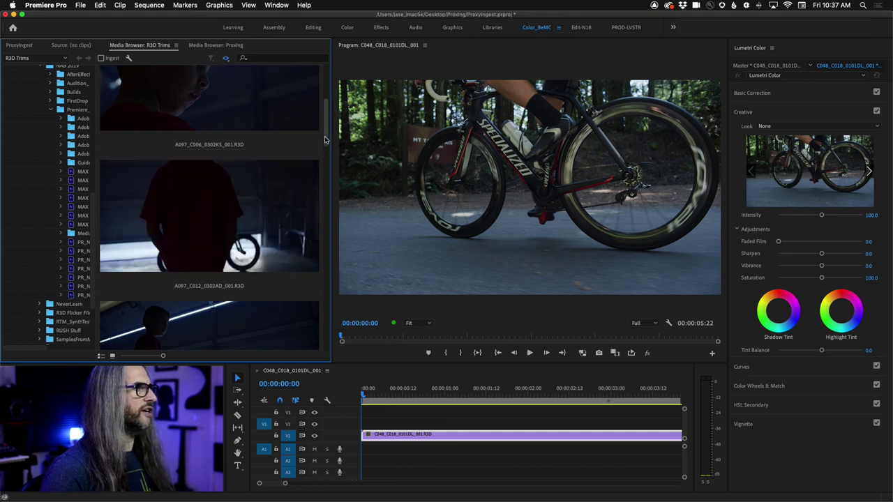
{"action": "left_click_drag", "start_coordinate": [326, 140], "coordinate": [328, 242]}
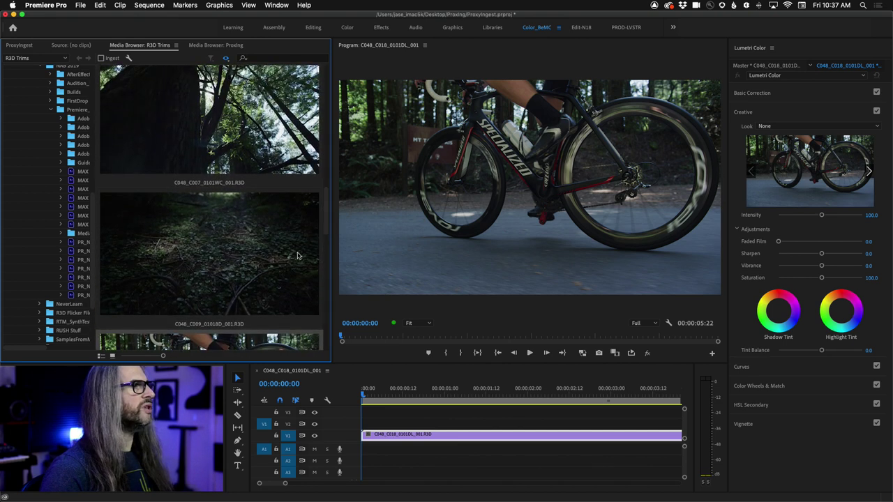
{"action": "right_click", "coordinate": [217, 265]}
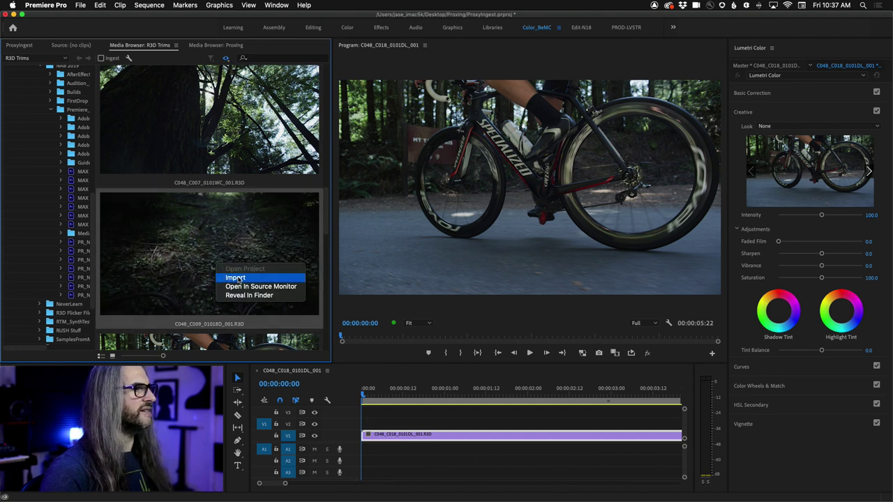
{"action": "left_click", "coordinate": [238, 278]}
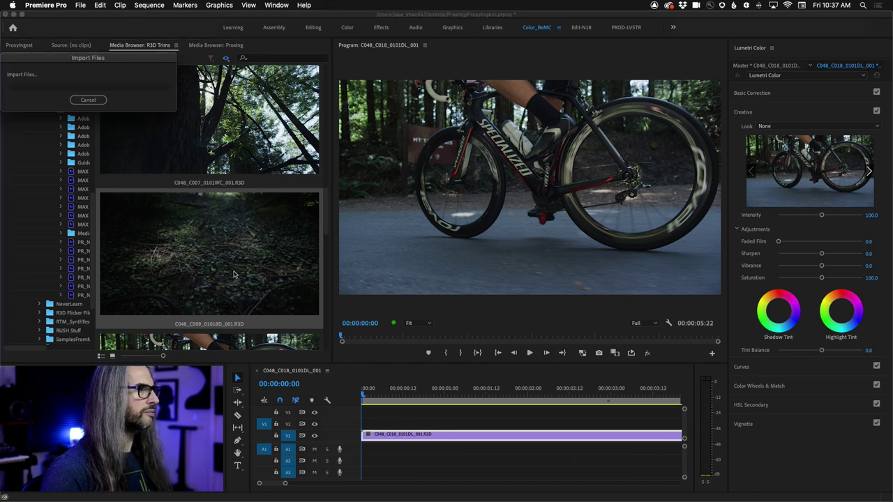
Inspect the file properties of C048_C009_01018D_001.R3D in the project, highlighting its image size, and close them.
{"action": "left_click", "coordinate": [23, 46]}
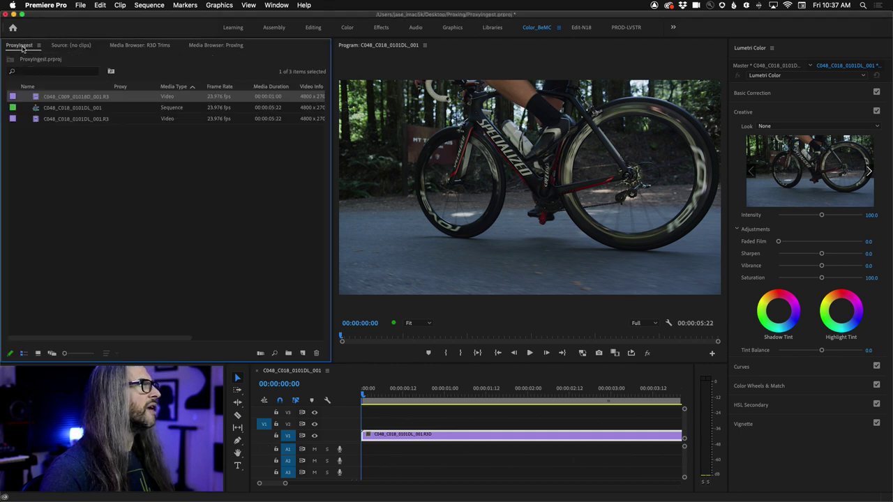
{"action": "right_click", "coordinate": [59, 100]}
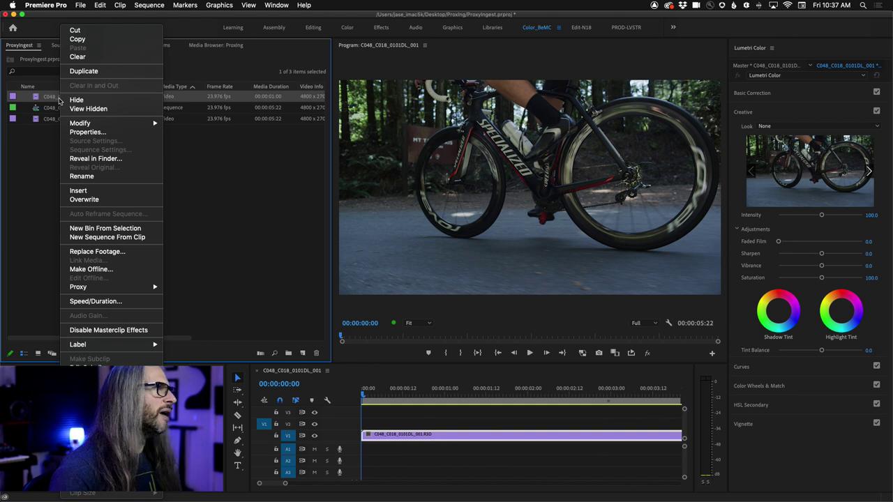
{"action": "left_click", "coordinate": [110, 133]}
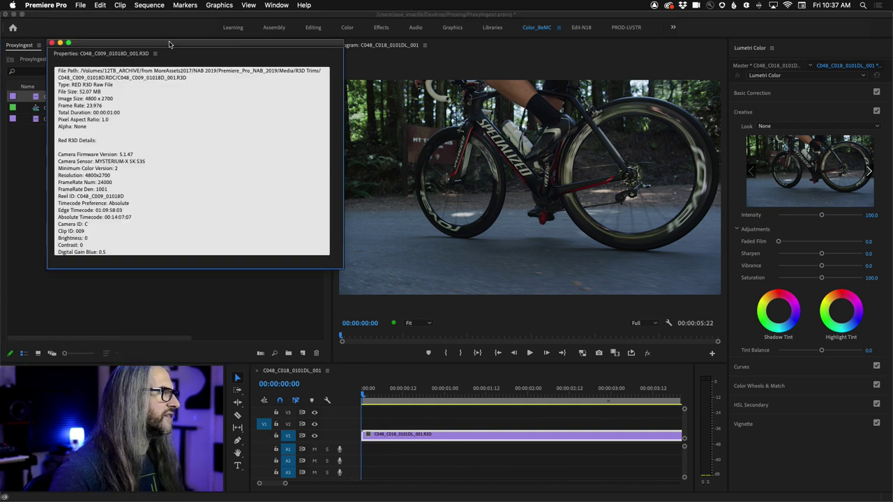
{"action": "left_click_drag", "start_coordinate": [159, 39], "coordinate": [258, 44]}
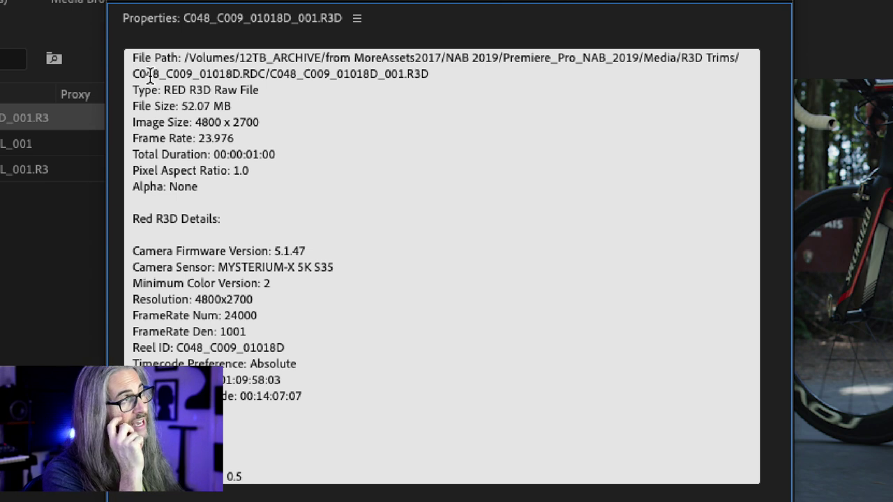
{"action": "left_click_drag", "start_coordinate": [194, 122], "coordinate": [261, 122]}
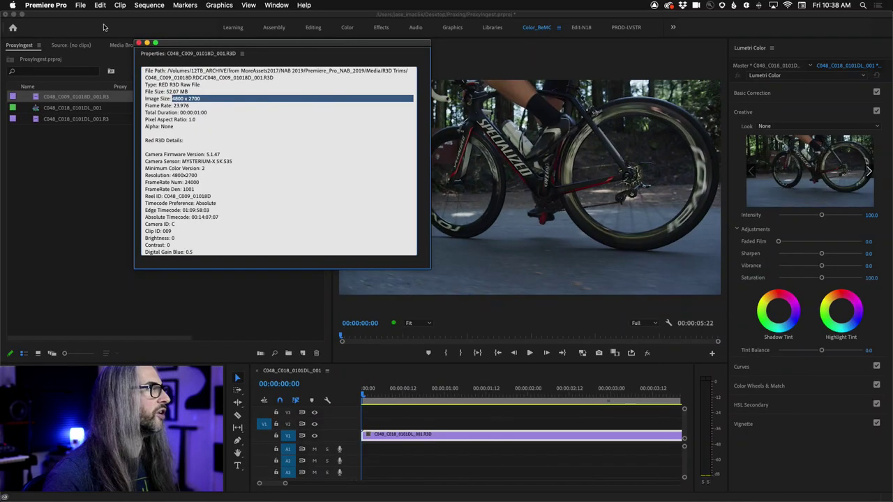
{"action": "left_click", "coordinate": [140, 43]}
Import HFNI2314.MOV from the ProxIng folder into the project.
{"action": "left_click", "coordinate": [216, 44]}
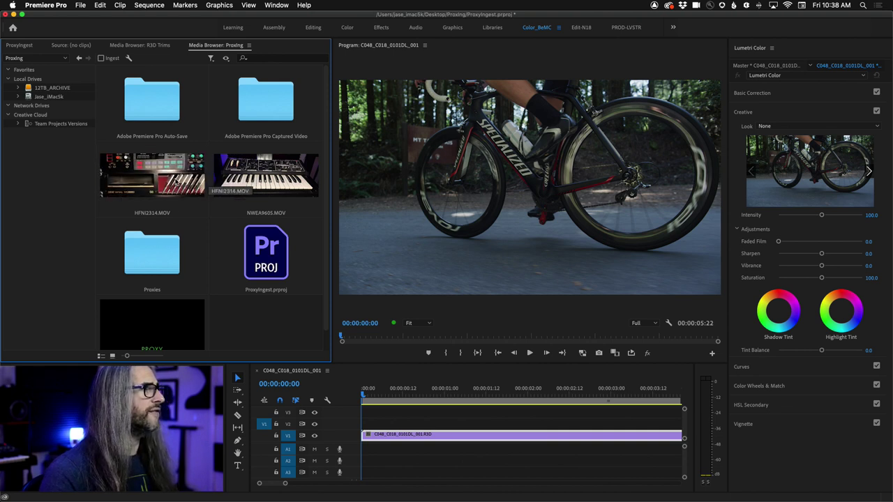
{"action": "right_click", "coordinate": [171, 178]}
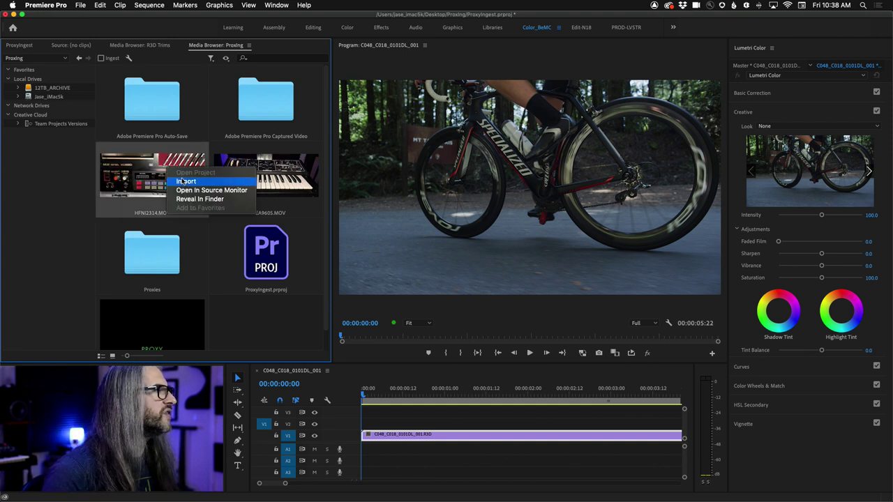
{"action": "left_click", "coordinate": [184, 181]}
Inspect the file properties of HFNI2314.MOV in the project and highlight its image size.
{"action": "left_click", "coordinate": [19, 44]}
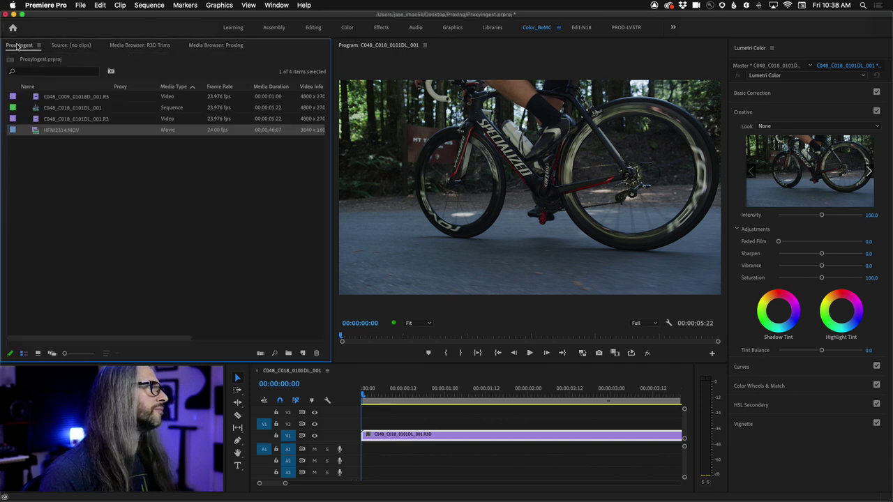
{"action": "right_click", "coordinate": [35, 132]}
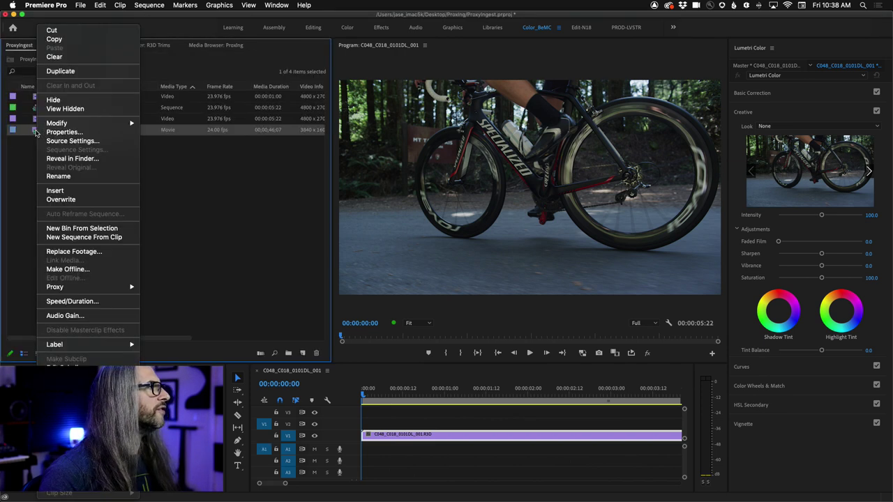
{"action": "left_click", "coordinate": [90, 131]}
{"action": "left_click_drag", "start_coordinate": [200, 44], "coordinate": [182, 18]}
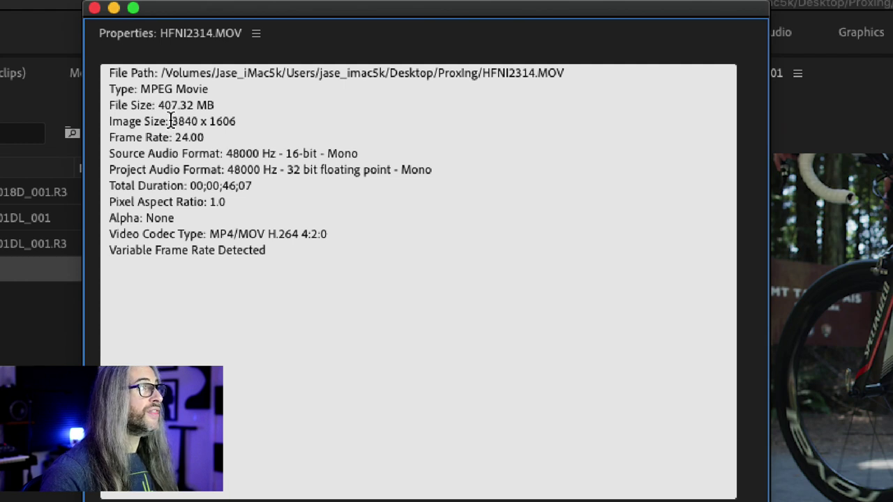
{"action": "left_click_drag", "start_coordinate": [171, 124], "coordinate": [240, 124]}
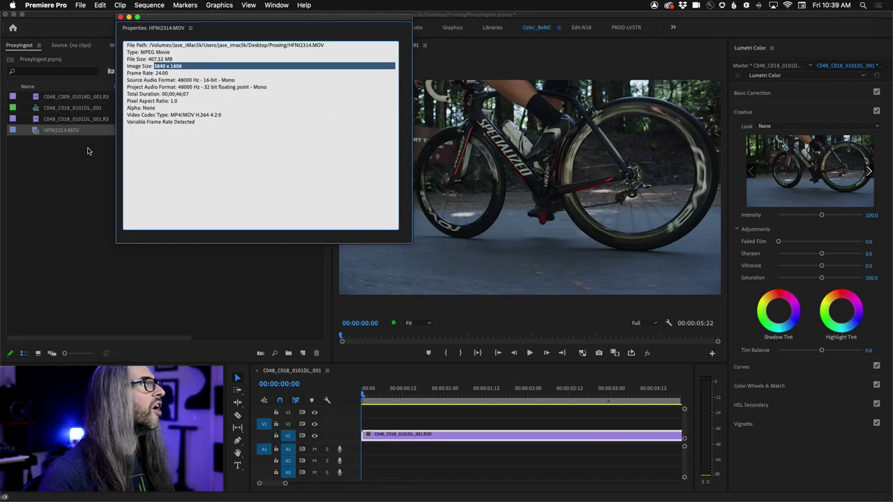
Load HFNI2314.MOV into the Source monitor, close its properties window, and play the first few seconds of the clip.
{"action": "left_click", "coordinate": [36, 133]}
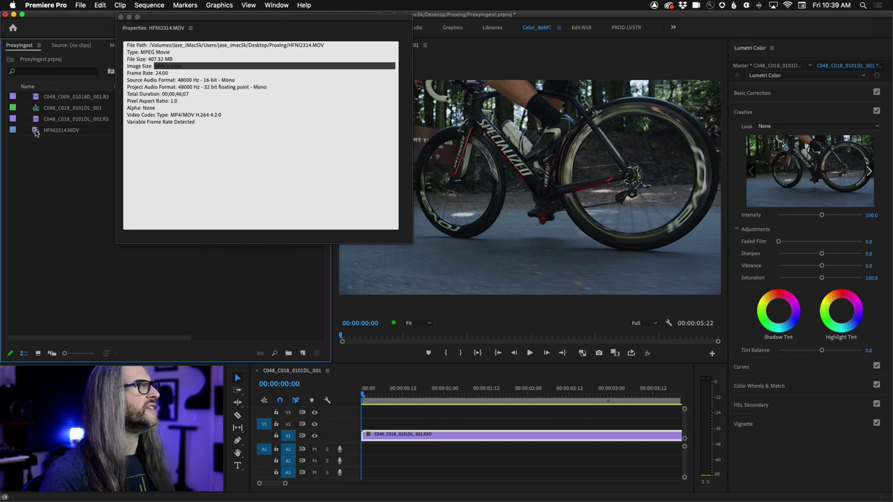
{"action": "double_click", "coordinate": [37, 133]}
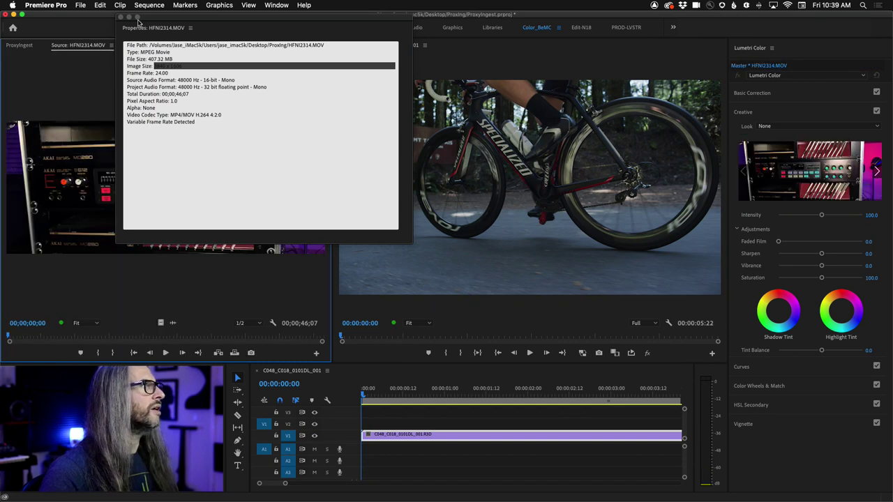
{"action": "left_click", "coordinate": [118, 16]}
{"action": "key", "text": "space"}
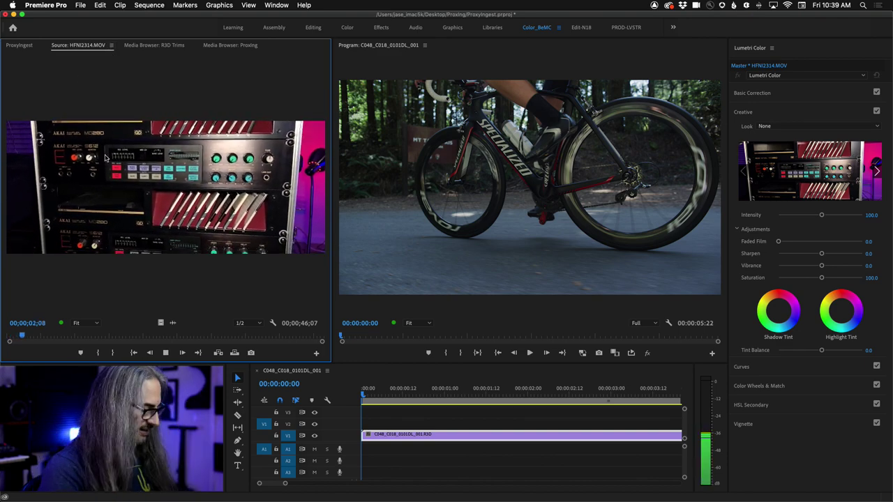
{"action": "key", "text": "grave"}
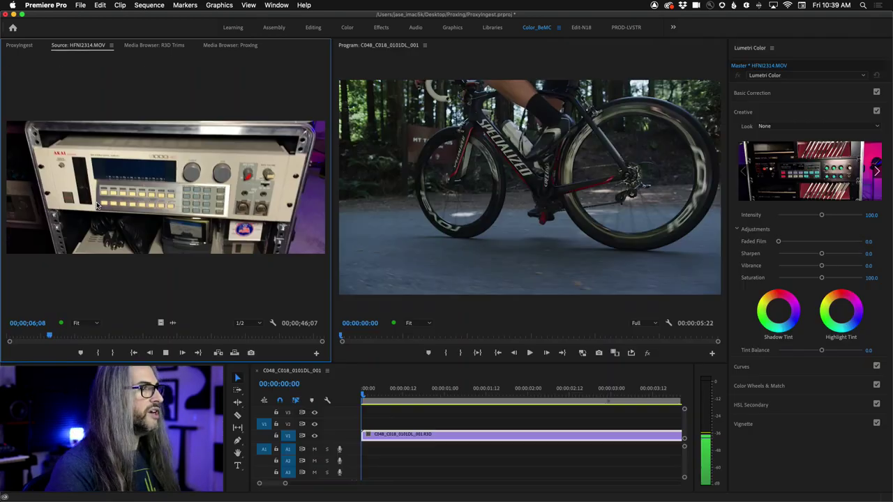
{"action": "key", "text": "grave"}
{"action": "key", "text": "space"}
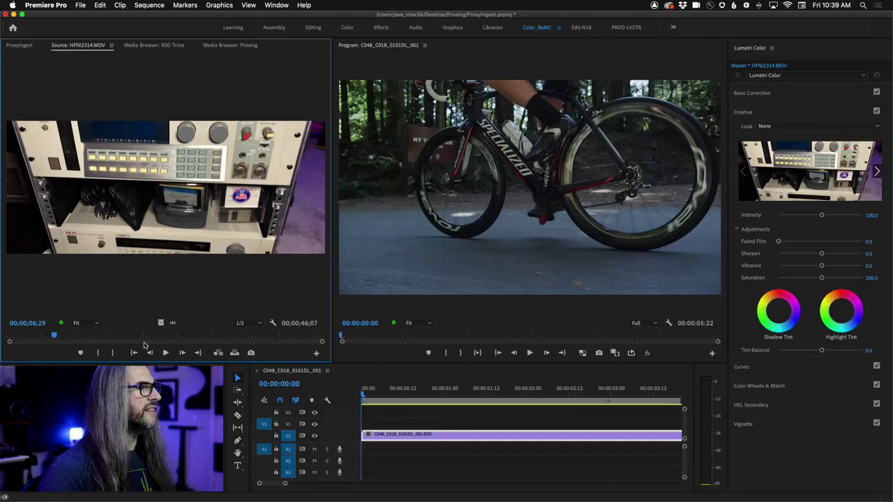
{"action": "left_click", "coordinate": [316, 353]}
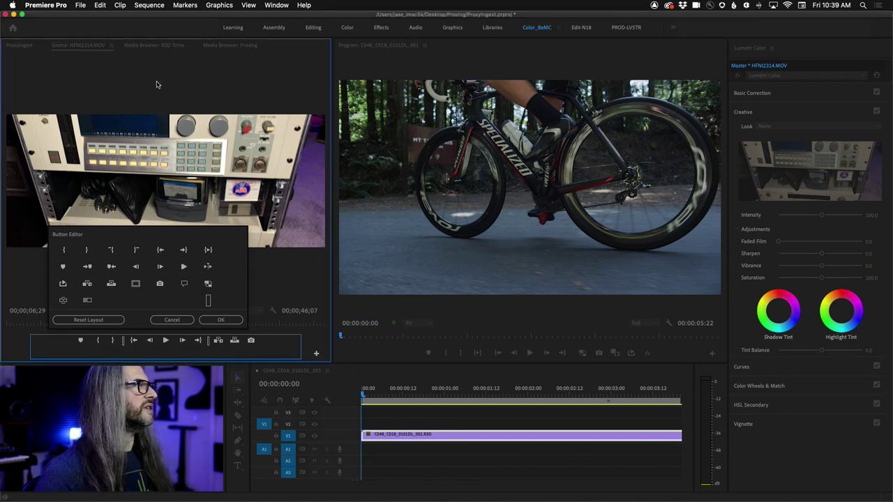
{"action": "left_click", "coordinate": [172, 319]}
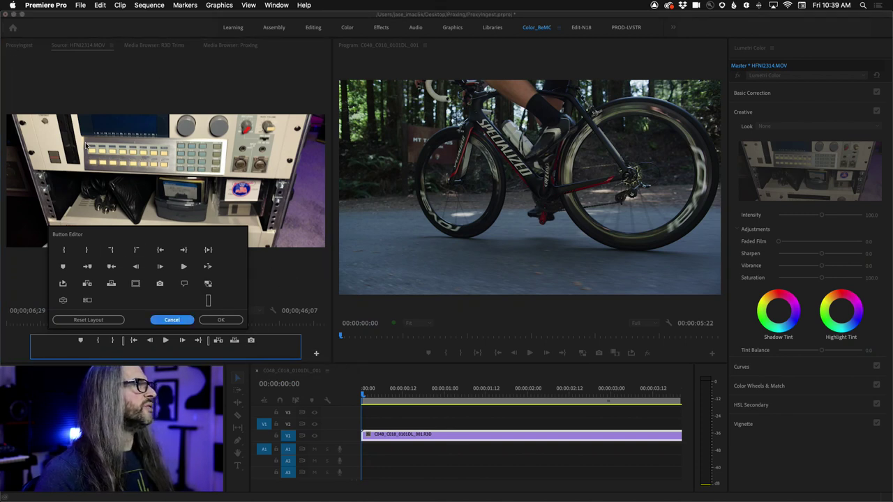
Start a new sequence in the ProxyIngest project and set its editing mode to Custom.
{"action": "left_click", "coordinate": [13, 45]}
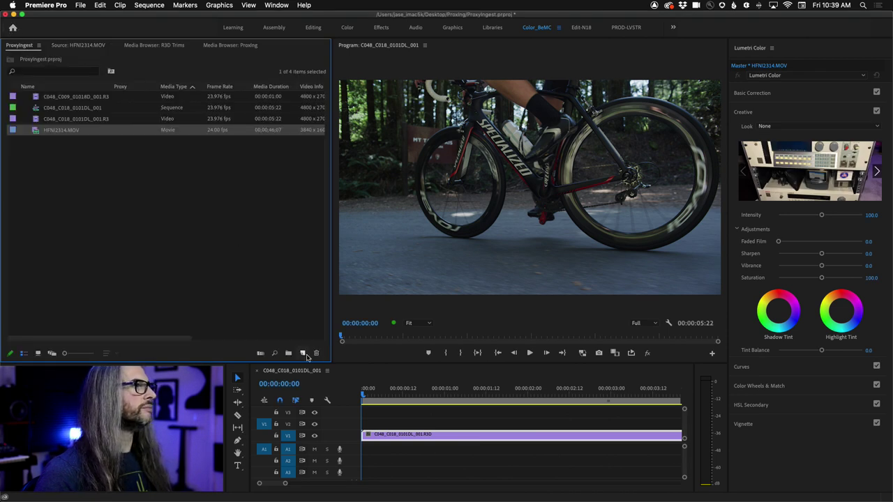
{"action": "left_click", "coordinate": [302, 353]}
{"action": "left_click", "coordinate": [317, 366]}
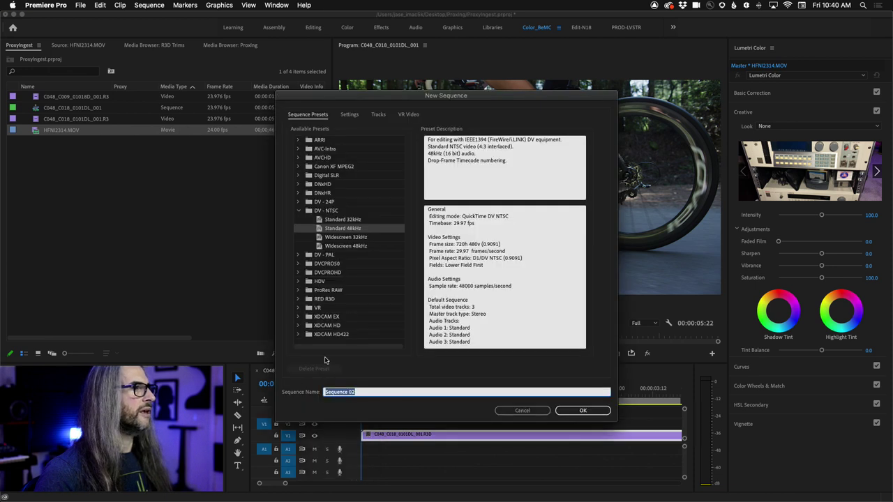
{"action": "left_click", "coordinate": [349, 115]}
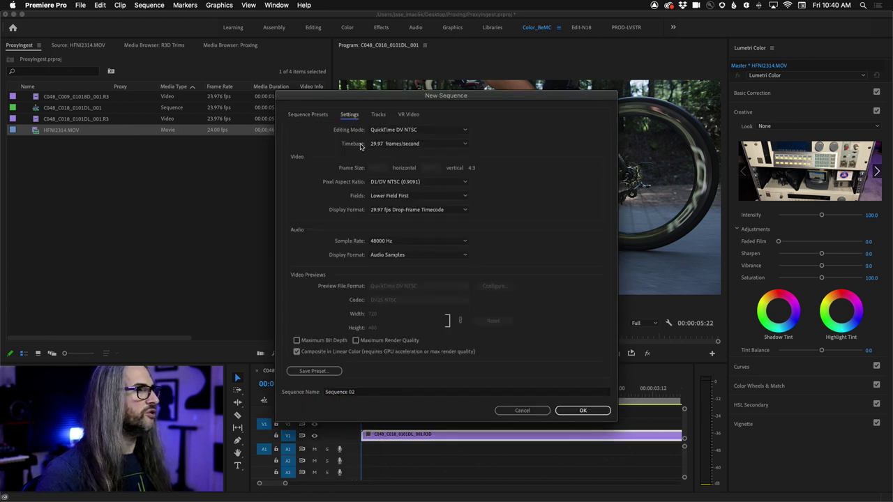
{"action": "left_click", "coordinate": [441, 130]}
{"action": "scroll", "coordinate": [444, 171], "scroll_direction": "up", "scroll_amount": 5}
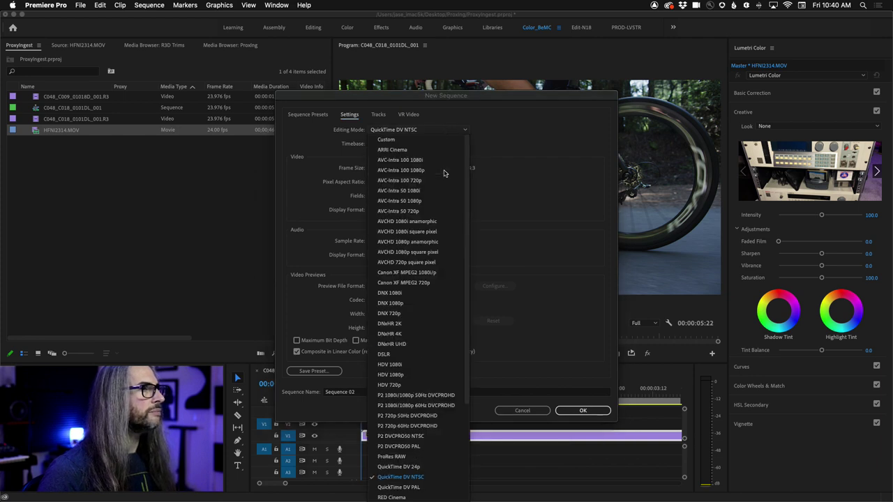
{"action": "left_click", "coordinate": [389, 142]}
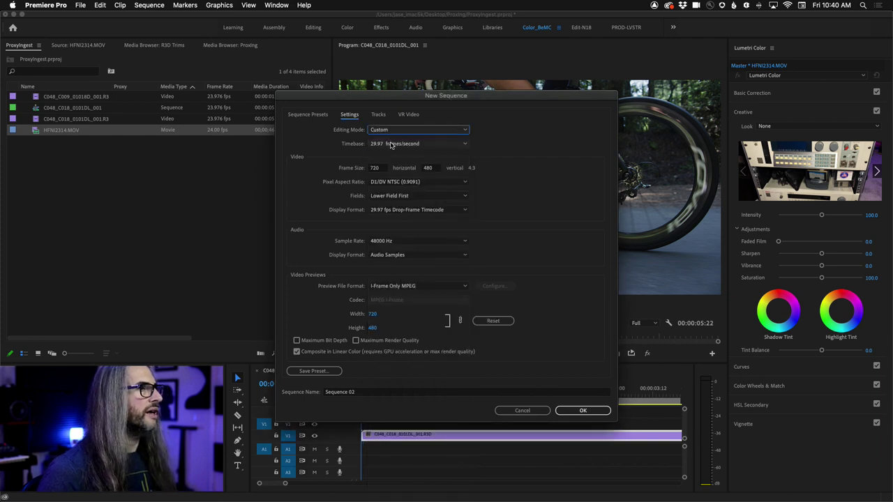
Set the new sequence's frame size to 3840 horizontal by 2160 vertical.
{"action": "left_click", "coordinate": [377, 168]}
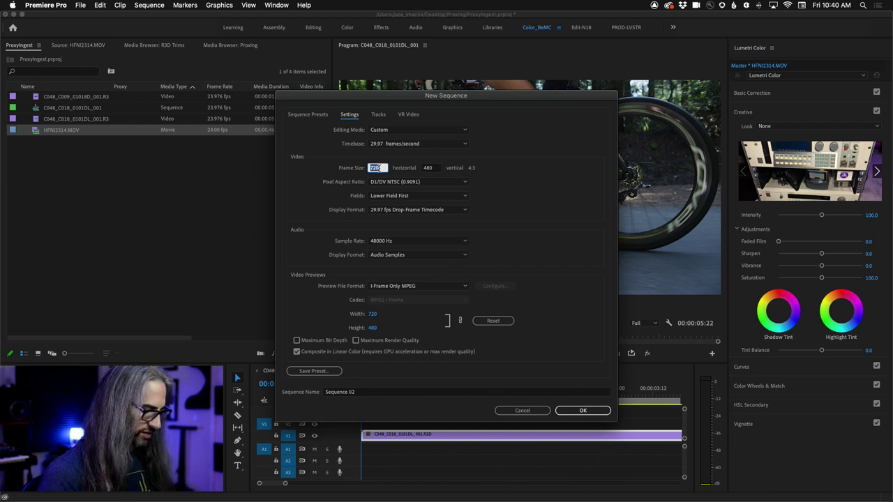
{"action": "type", "text": "3840"}
{"action": "key", "text": "Tab"}
{"action": "type", "text": "2160"}
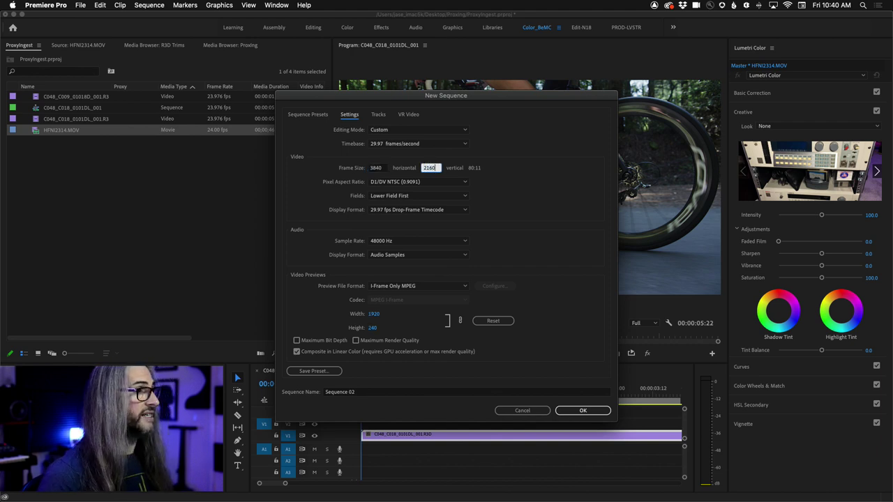
{"action": "key", "text": "Tab"}
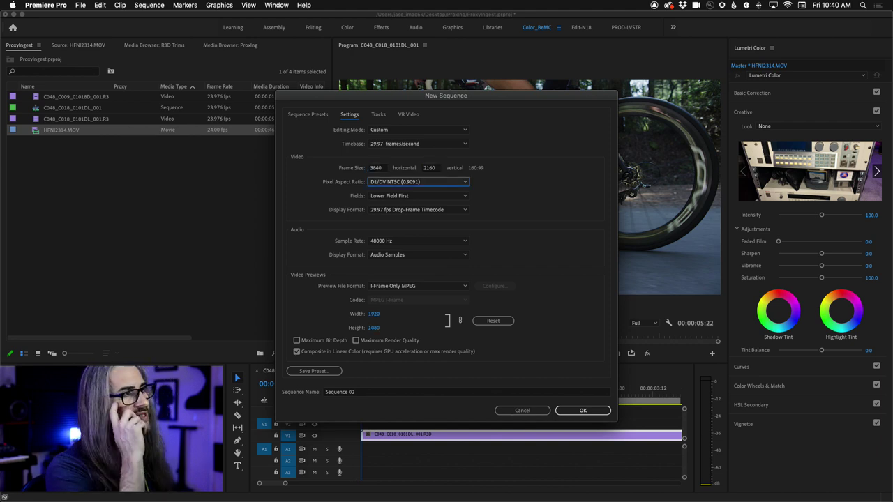
Set the new sequence's pixel aspect ratio to Square Pixels (1.0) and its fields to No Fields (Progressive Scan).
{"action": "left_click", "coordinate": [413, 183]}
{"action": "left_click", "coordinate": [416, 192]}
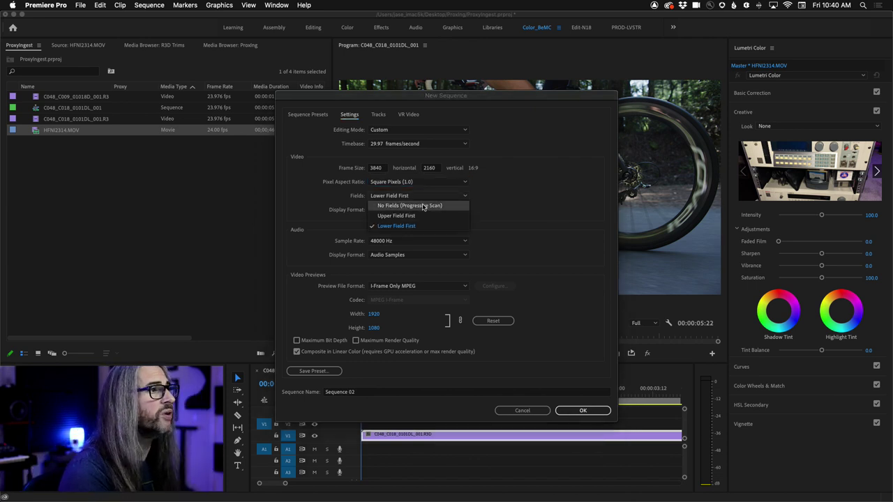
{"action": "left_click", "coordinate": [422, 205]}
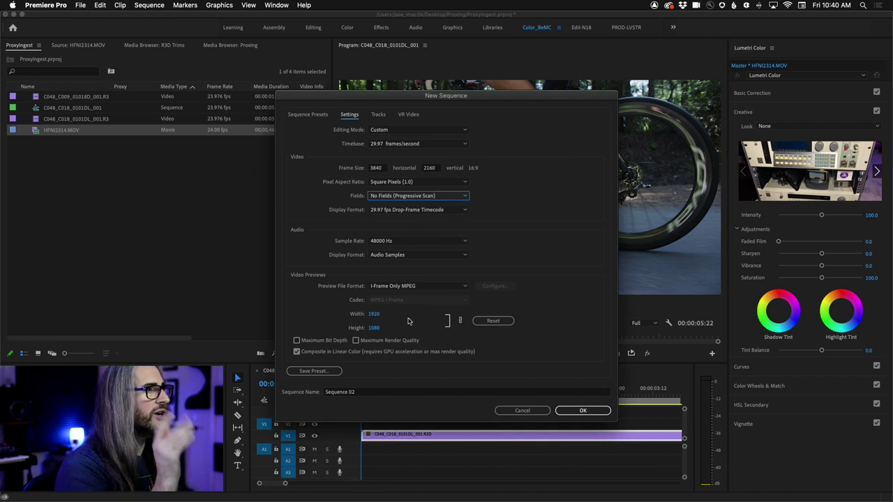
Set the new sequence's timebase to 24.00 frames/second and create the sequence.
{"action": "left_click", "coordinate": [398, 145]}
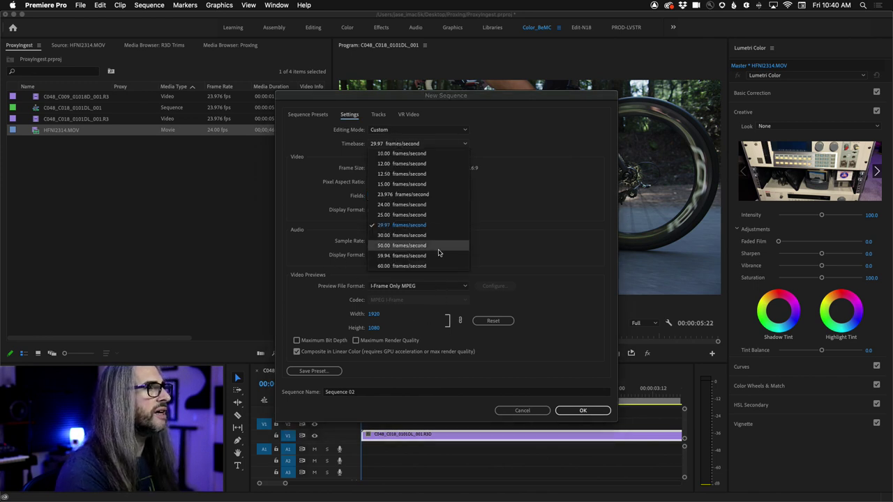
{"action": "left_click", "coordinate": [421, 208]}
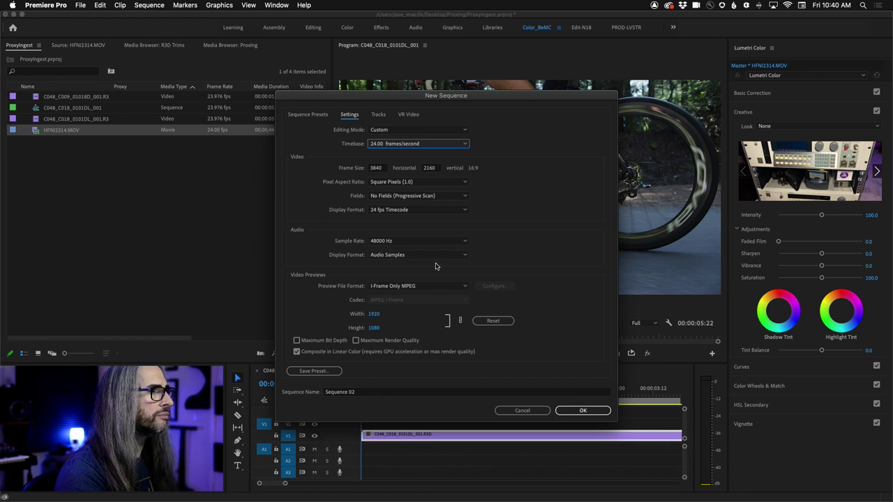
{"action": "left_click", "coordinate": [581, 410]}
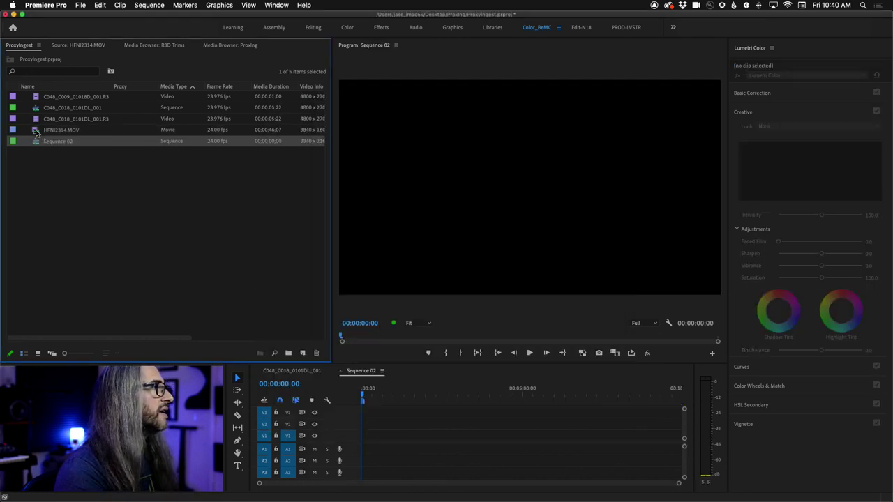
Place HFNI2314.MOV at the start of the empty Sequence 02 on V1 and A1, keeping the existing sequence settings.
{"action": "left_click_drag", "start_coordinate": [38, 133], "coordinate": [366, 441]}
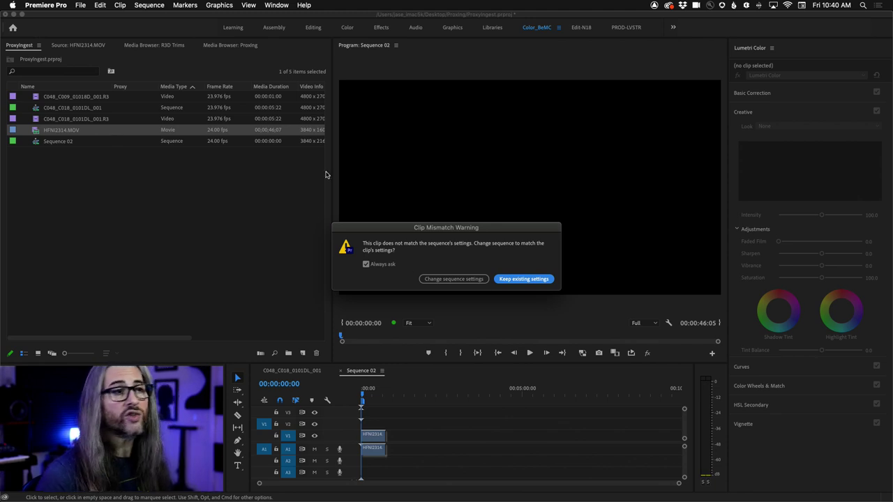
{"action": "left_click", "coordinate": [533, 281]}
Mute audio track A1 and play the sequence with the Program monitor maximized, then stop and restore the monitor.
{"action": "key", "text": "space"}
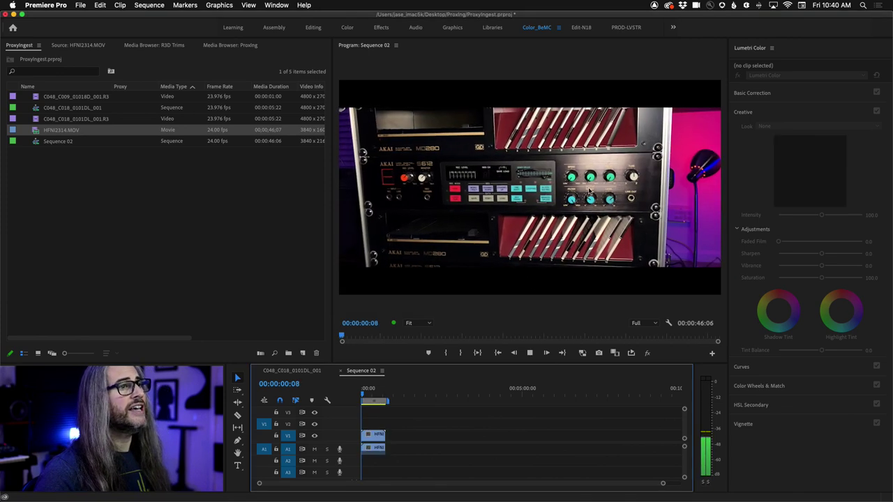
{"action": "left_click", "coordinate": [589, 191]}
{"action": "left_click", "coordinate": [314, 448]}
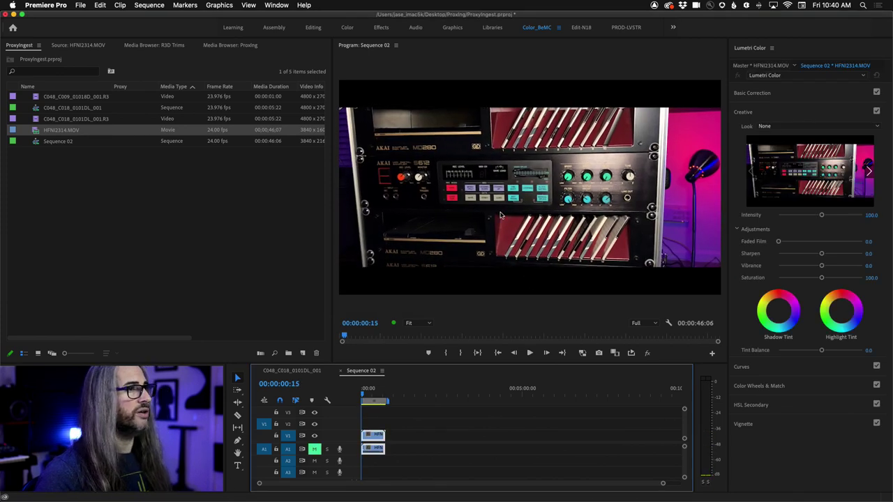
{"action": "key", "text": "space"}
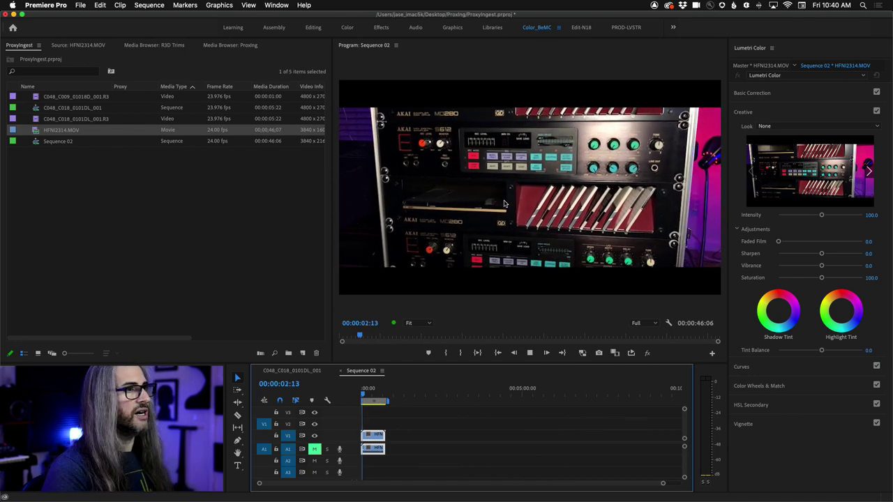
{"action": "key", "text": "grave"}
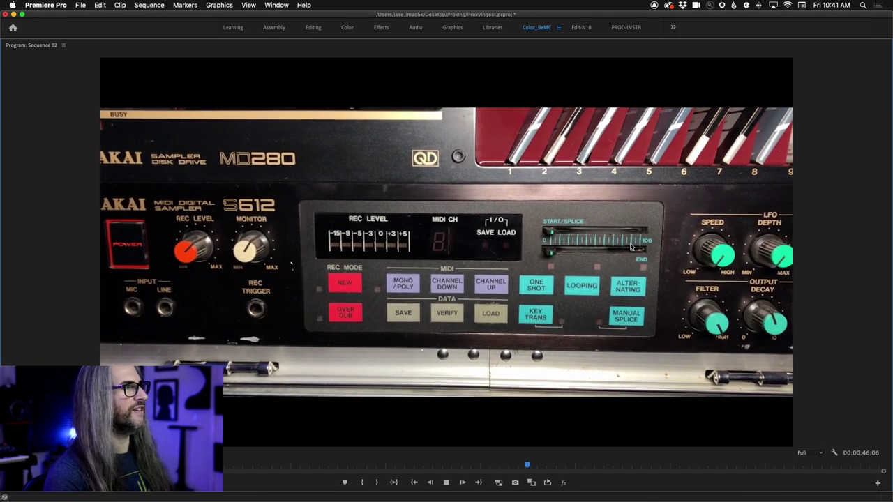
{"action": "key", "text": "space"}
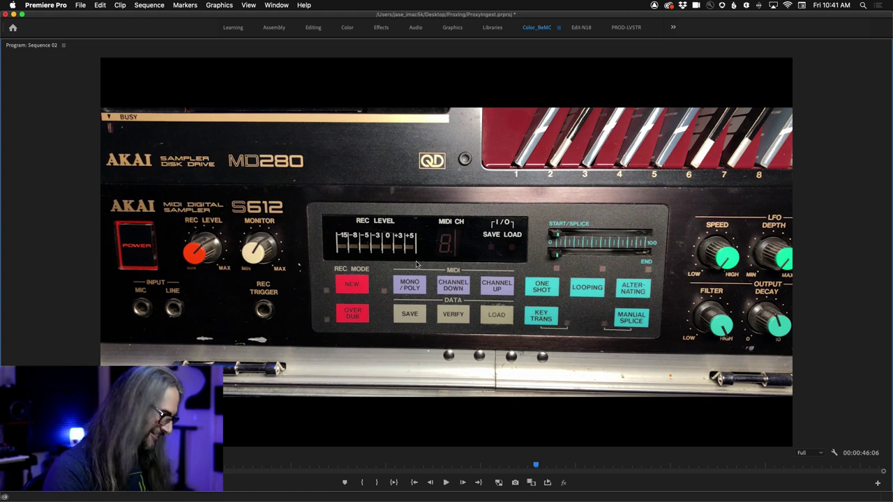
{"action": "key", "text": "grave"}
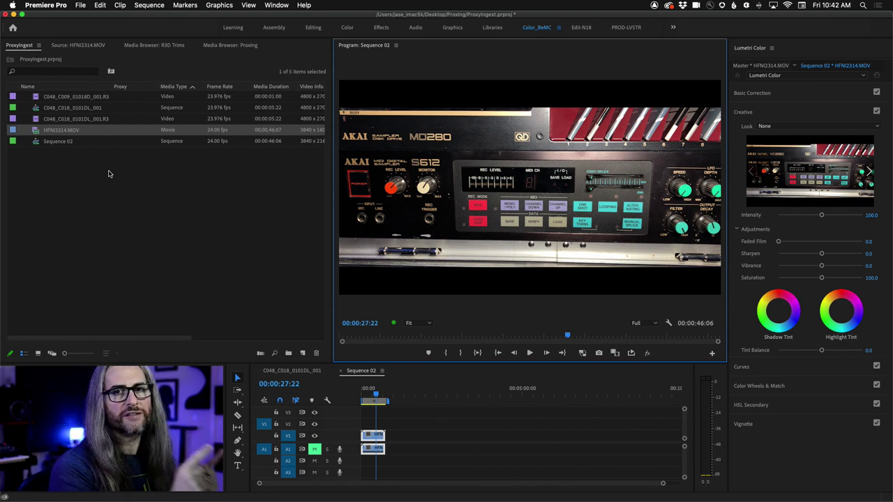
Start creating proxies for HFNI2314.MOV in the project and keep QuickTime as the proxy format.
{"action": "right_click", "coordinate": [34, 131]}
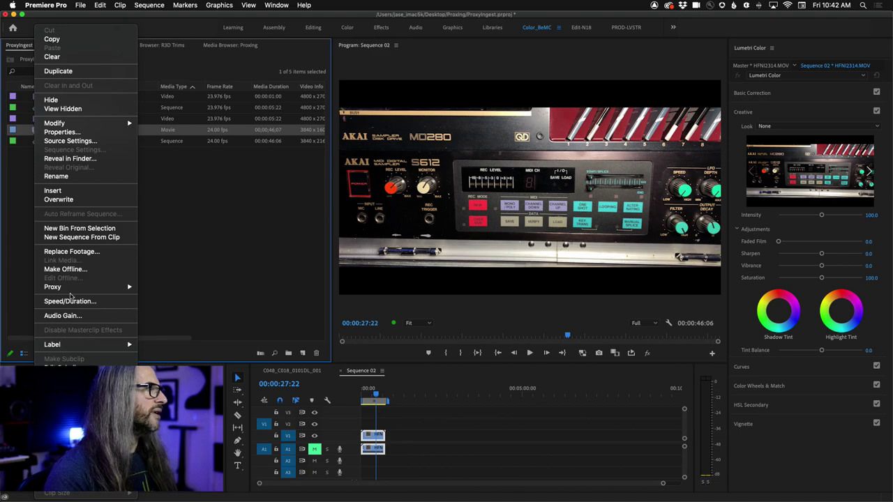
{"action": "mouse_move", "coordinate": [69, 291]}
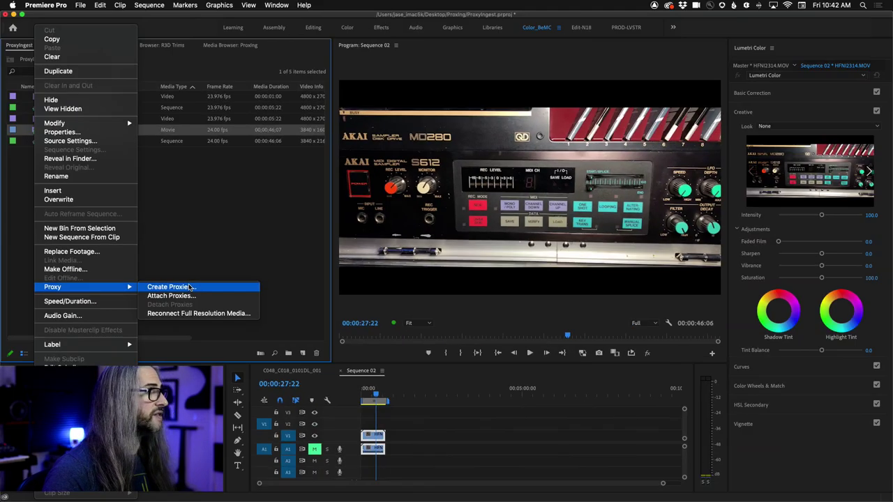
{"action": "left_click", "coordinate": [190, 288]}
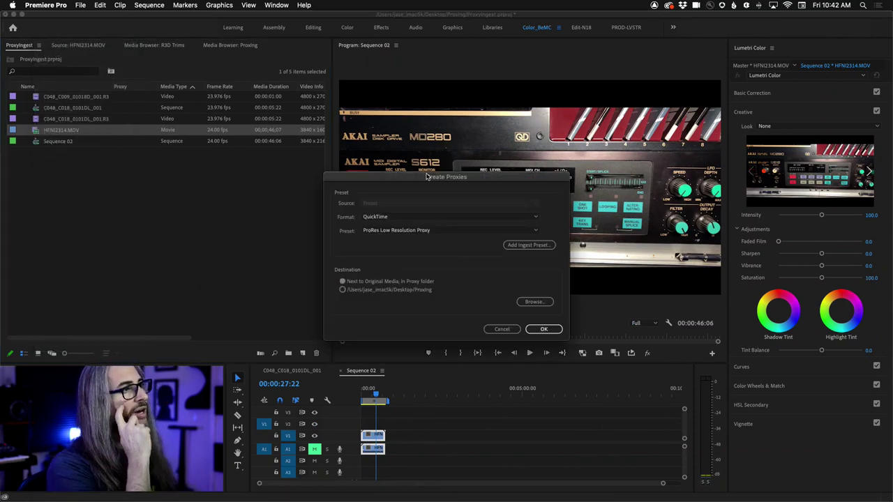
{"action": "left_click_drag", "start_coordinate": [430, 177], "coordinate": [500, 42]}
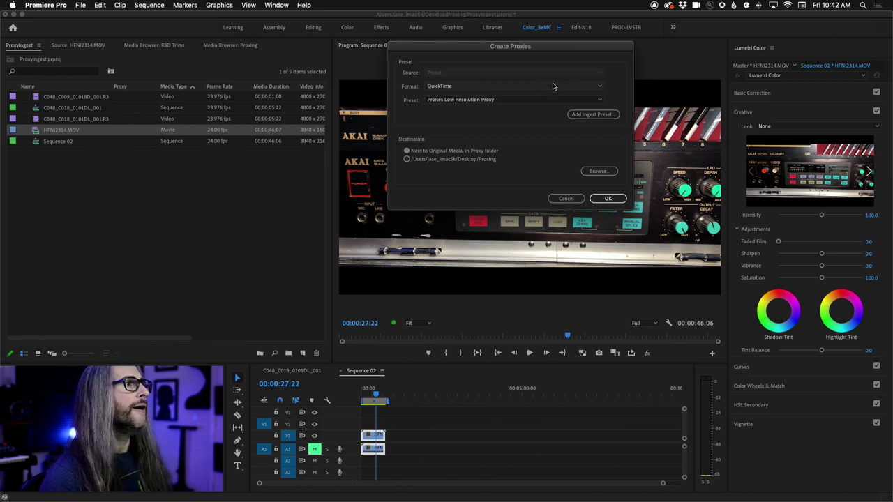
{"action": "left_click", "coordinate": [530, 86]}
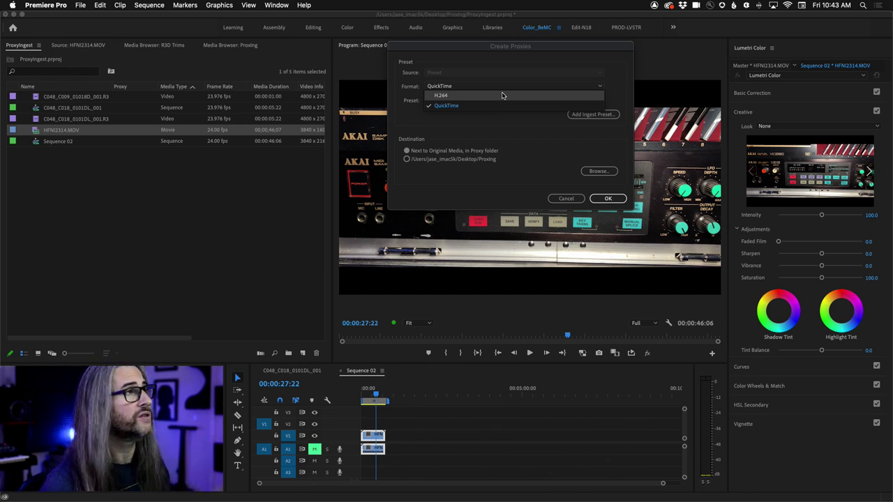
{"action": "left_click", "coordinate": [498, 106]}
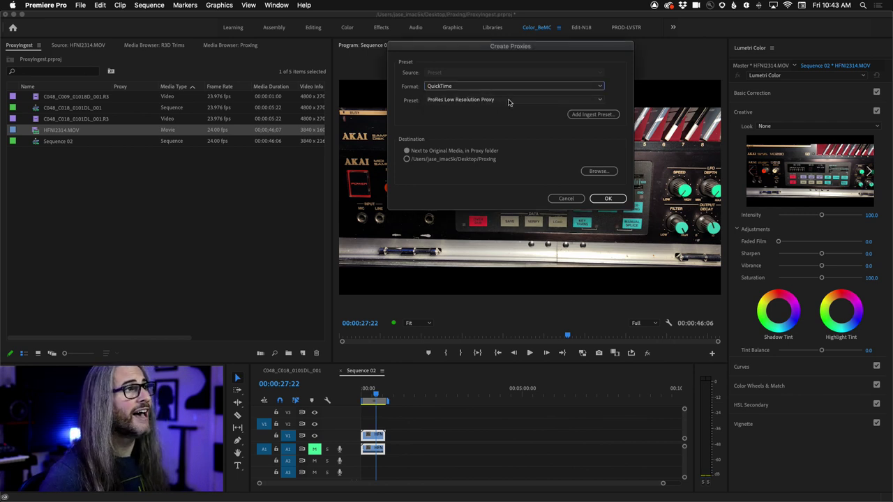
Choose the ProRes Low Resolution Proxy preset and generate the proxy next to the original media, in the Proxy folder.
{"action": "left_click", "coordinate": [509, 101]}
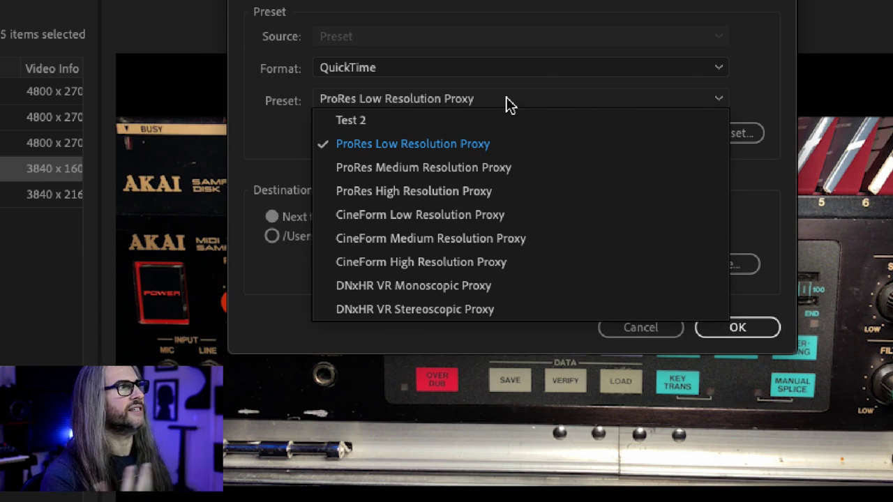
{"action": "left_click", "coordinate": [441, 144]}
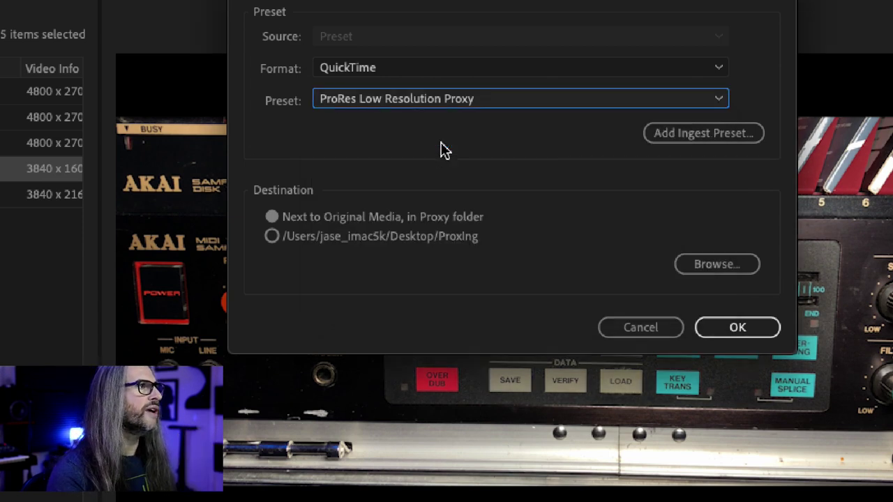
{"action": "left_click", "coordinate": [483, 105]}
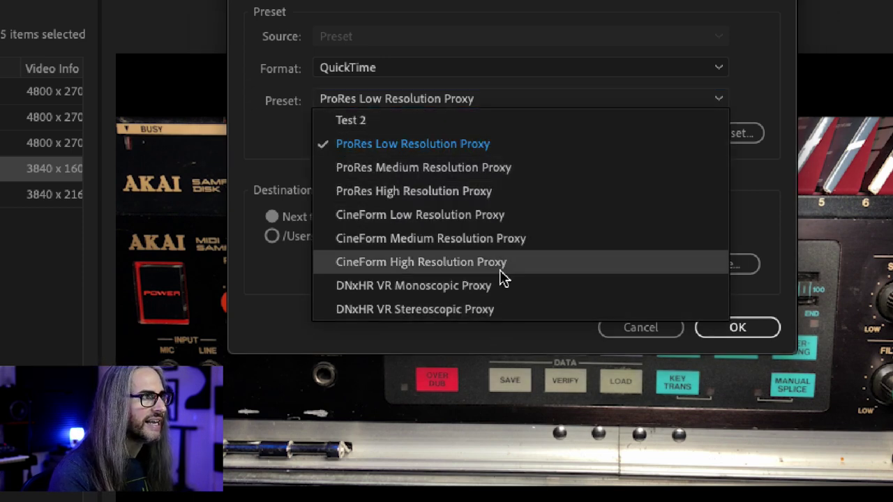
{"action": "left_click", "coordinate": [458, 145]}
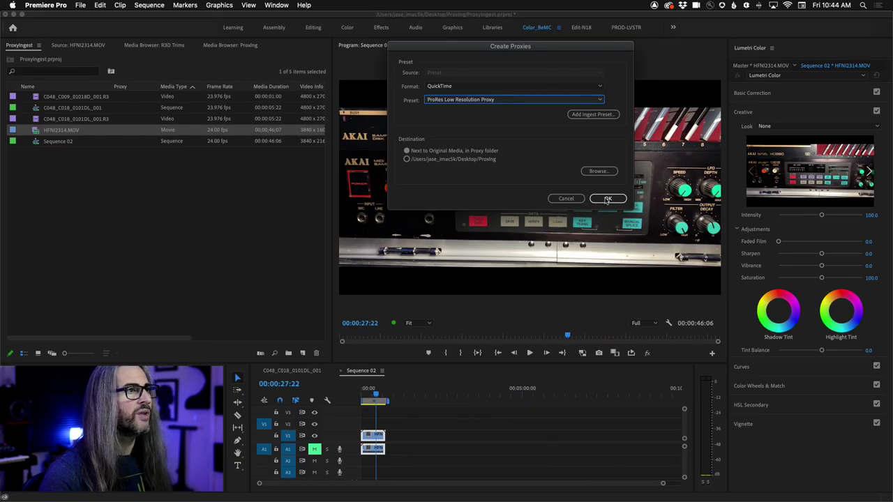
{"action": "left_click", "coordinate": [608, 200]}
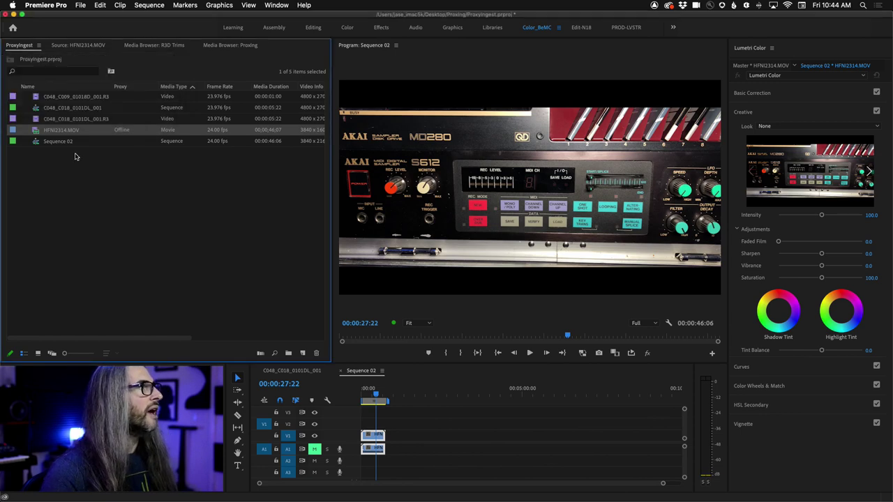
Switch to Media Encoder to check the proxy encoding, and return to Premiere Pro.
{"action": "key", "text": "super+Tab"}
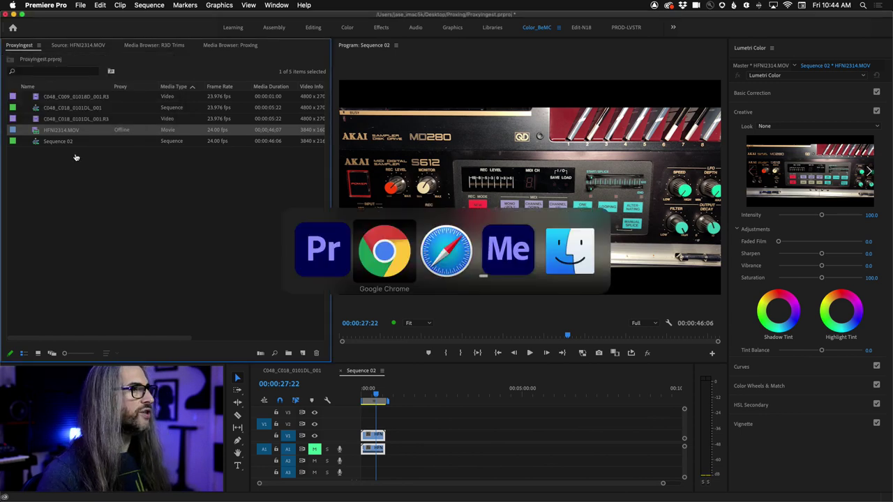
{"action": "key", "text": "super+Tab"}
{"action": "key", "text": "super+Tab"}
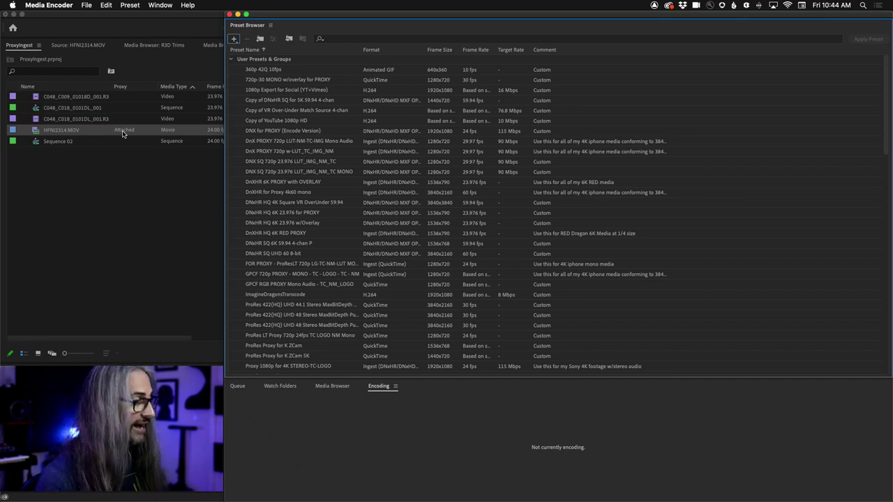
{"action": "key", "text": "super+Tab"}
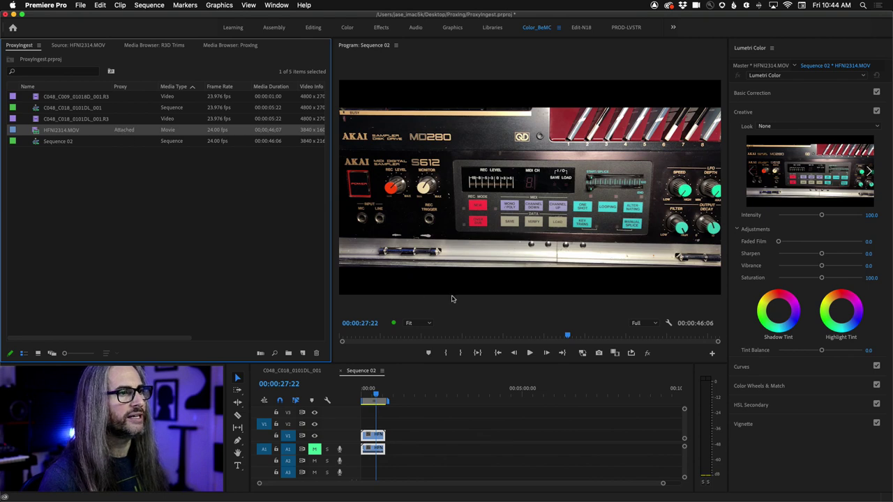
Toggle proxy display on and back off for the sequence in the Program monitor.
{"action": "left_click", "coordinate": [582, 356]}
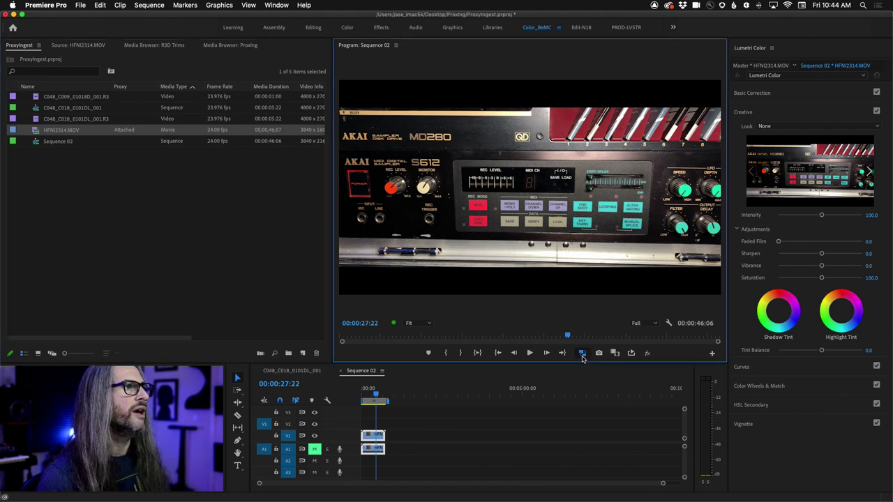
{"action": "left_click", "coordinate": [582, 354]}
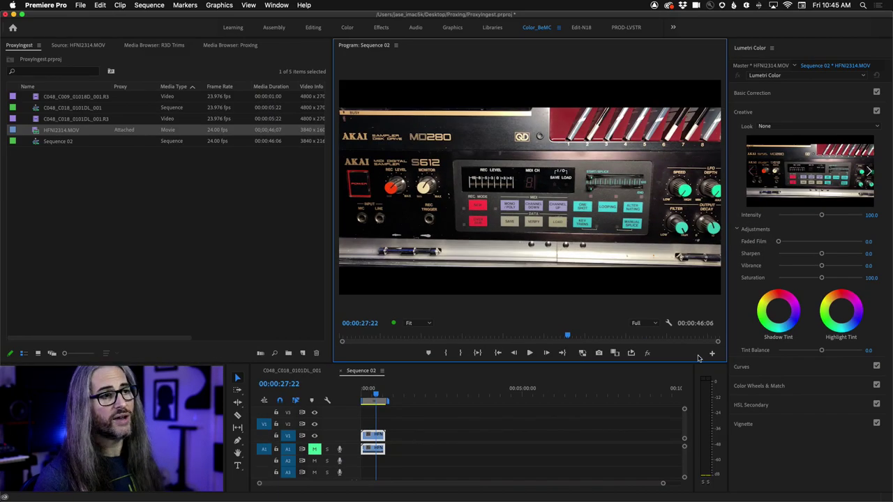
{"action": "left_click", "coordinate": [711, 355]}
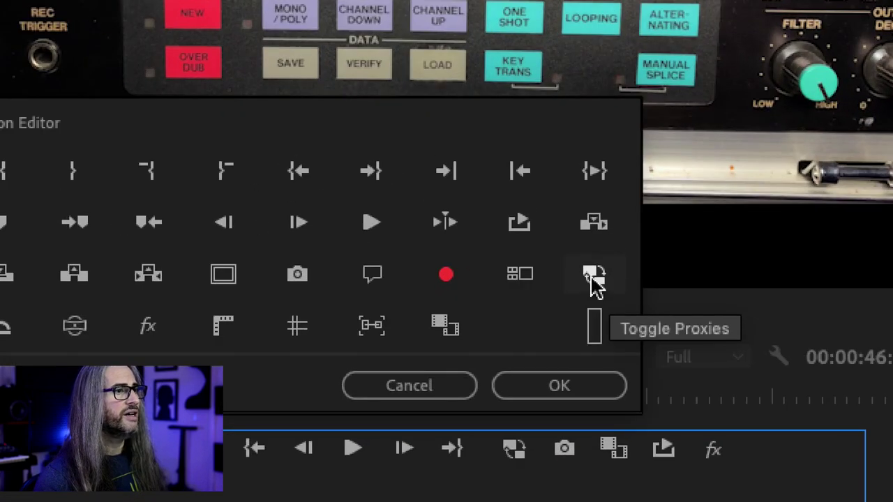
{"action": "left_click_drag", "start_coordinate": [594, 283], "coordinate": [546, 426]}
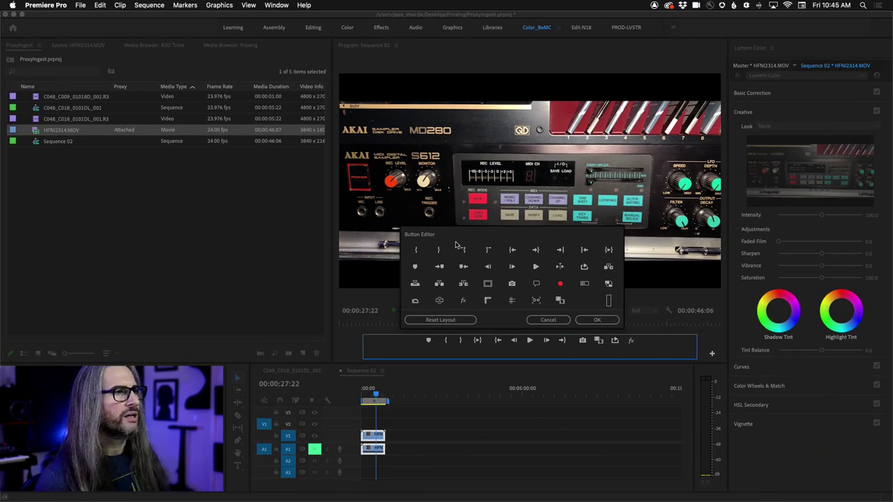
{"action": "left_click", "coordinate": [548, 320]}
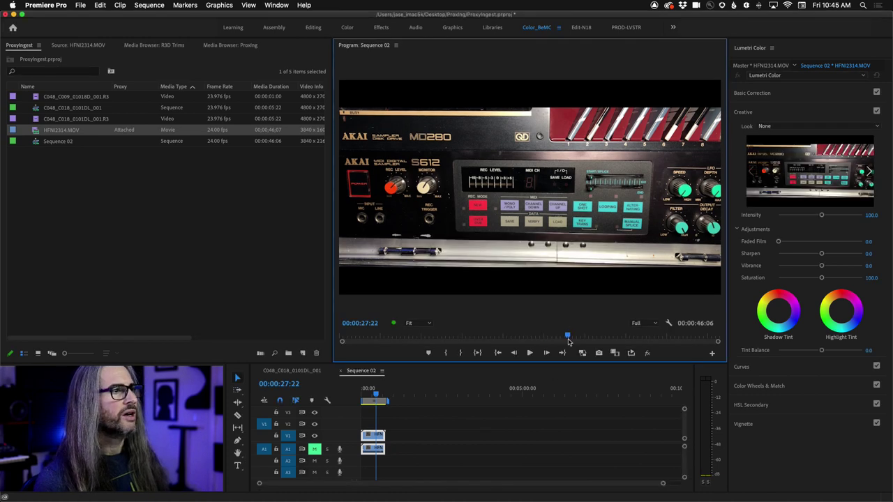
View the Program monitor at 100% and toggle proxies on and off to compare the proxy with the full-resolution image.
{"action": "left_click", "coordinate": [585, 353]}
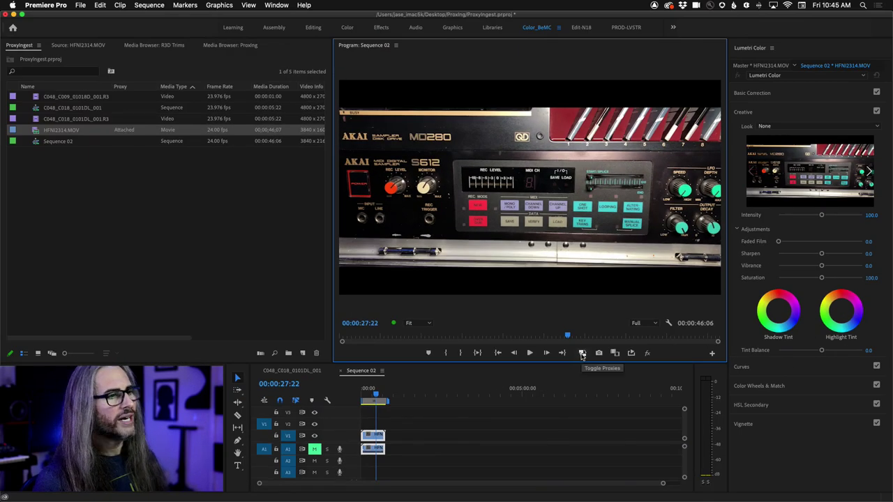
{"action": "left_click", "coordinate": [582, 335]}
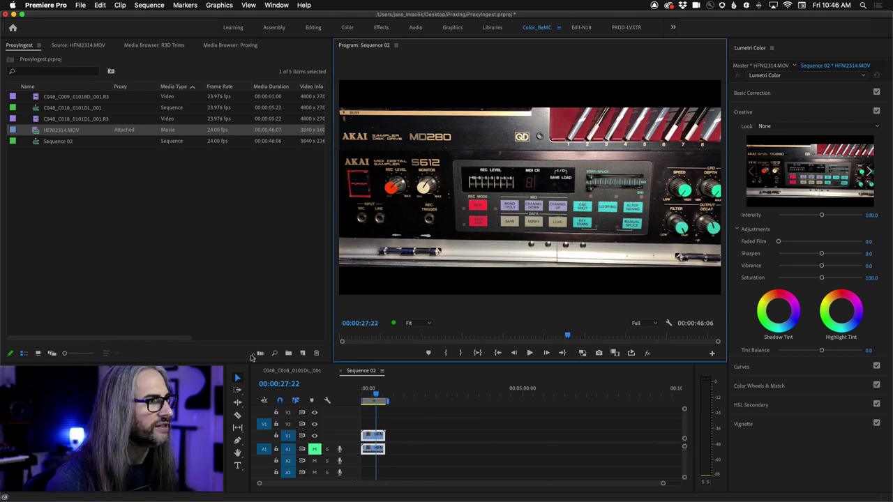
{"action": "left_click", "coordinate": [419, 323]}
{"action": "left_click", "coordinate": [419, 385]}
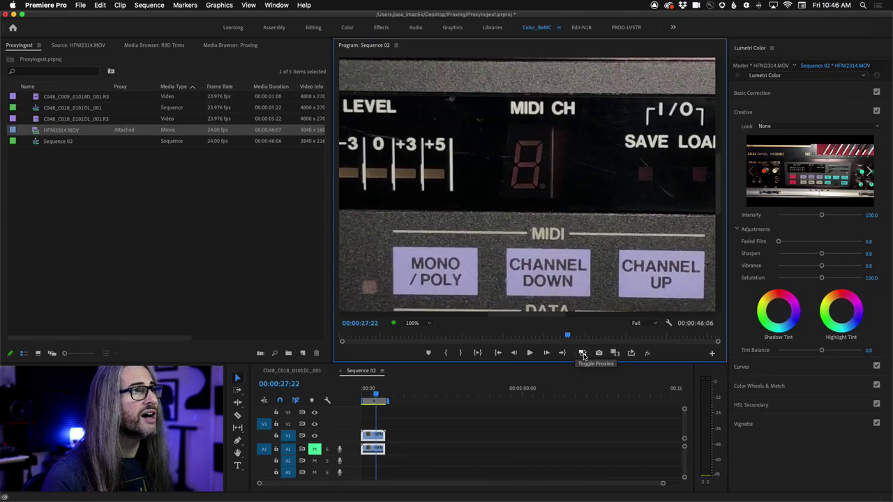
{"action": "left_click", "coordinate": [583, 354]}
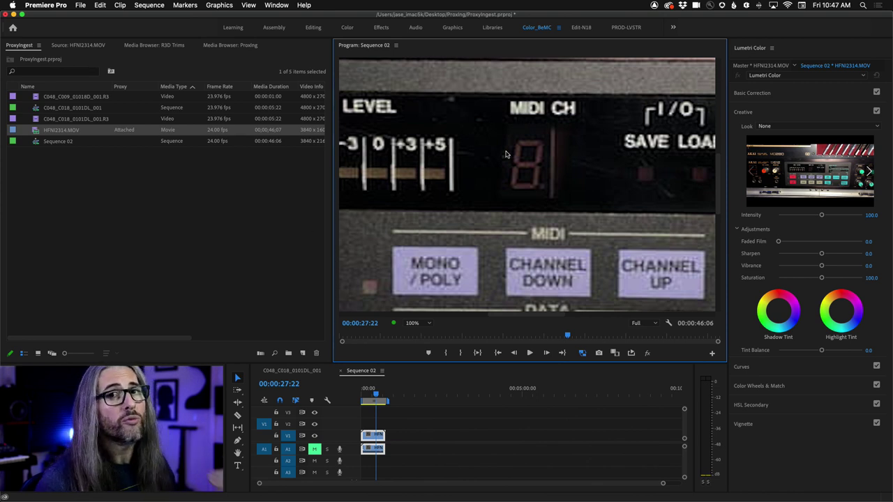
{"action": "left_click", "coordinate": [582, 353]}
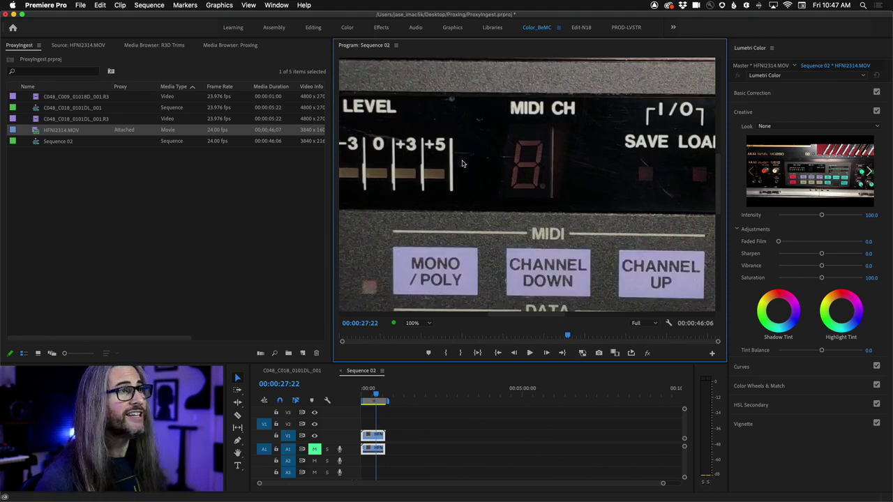
{"action": "left_click", "coordinate": [582, 353]}
{"action": "left_click", "coordinate": [583, 353]}
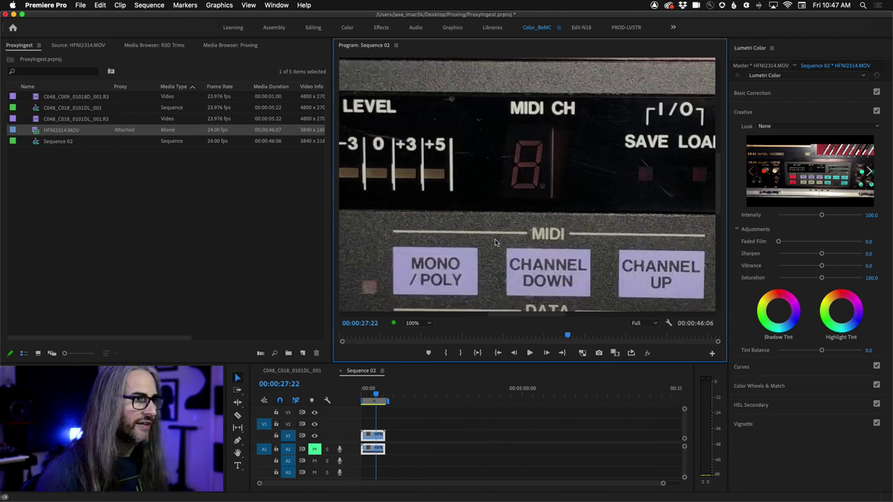
Compare the proxy with the full-resolution image in the maximized Program monitor by toggling proxies on and off, and restore the panel layout.
{"action": "key", "text": "grave"}
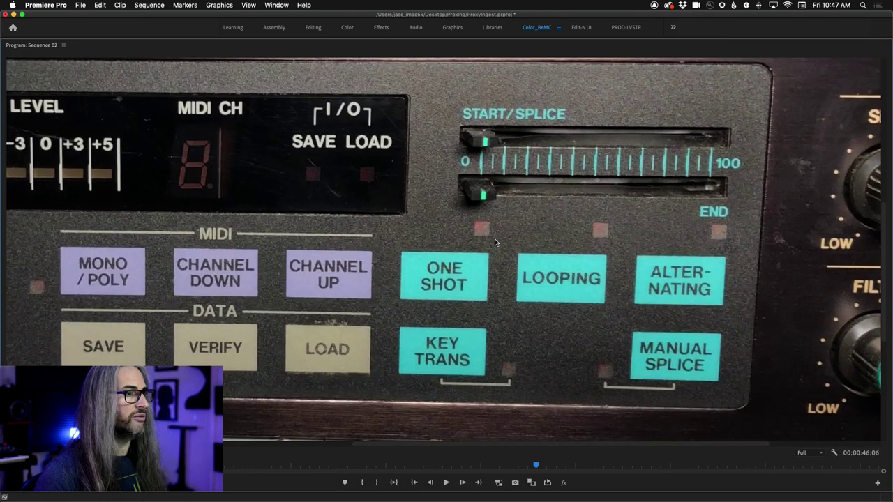
{"action": "left_click", "coordinate": [498, 482]}
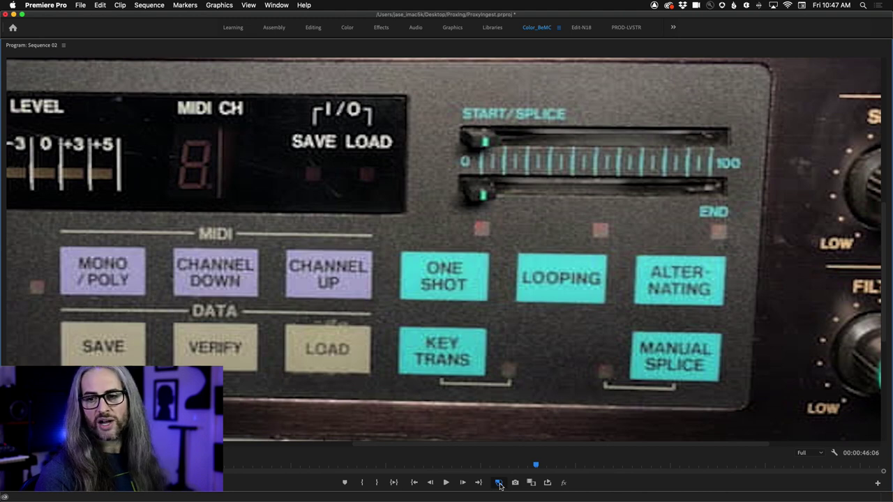
{"action": "left_click", "coordinate": [499, 483]}
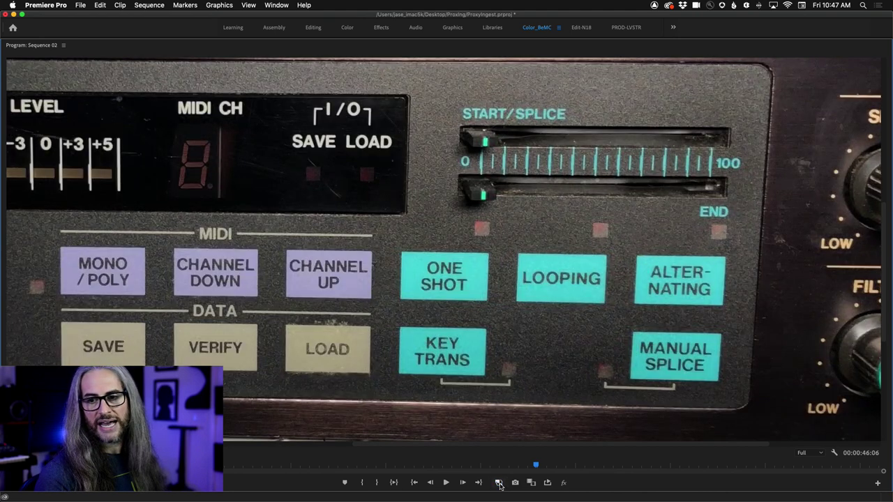
{"action": "key", "text": "grave"}
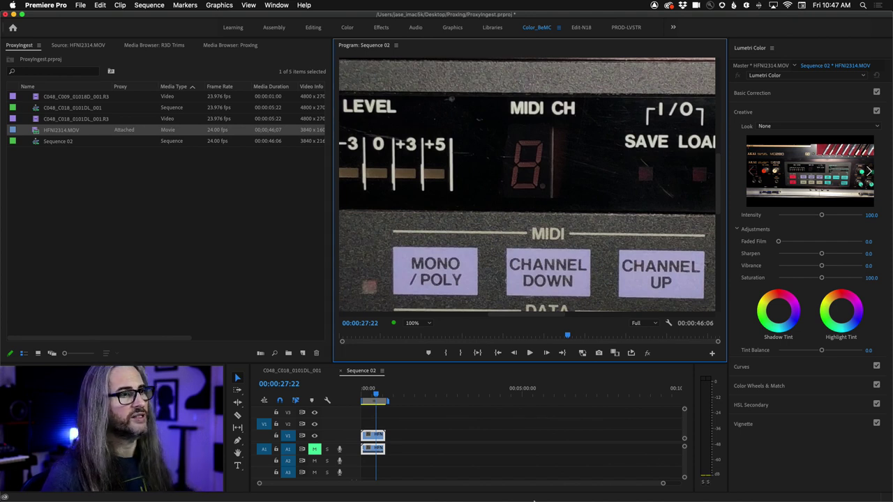
Toggle proxies on and off once more in the Program monitor and set its zoom level back to Fit.
{"action": "left_click", "coordinate": [583, 353]}
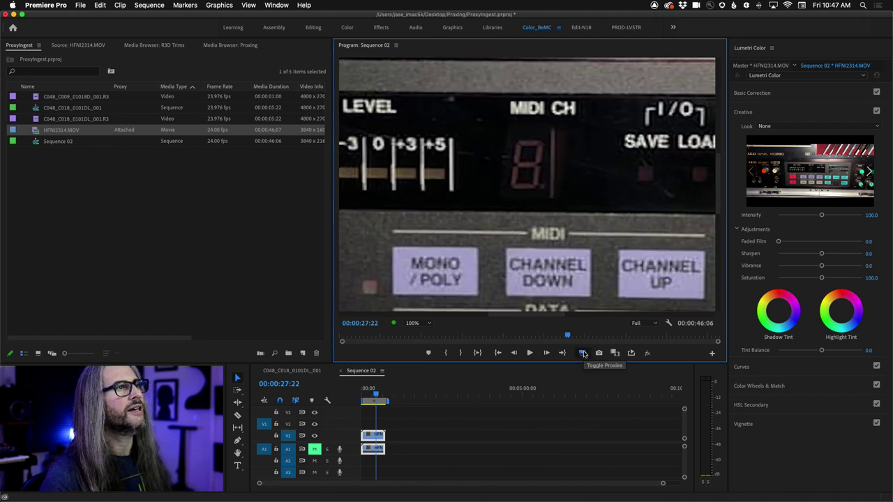
{"action": "left_click", "coordinate": [584, 353]}
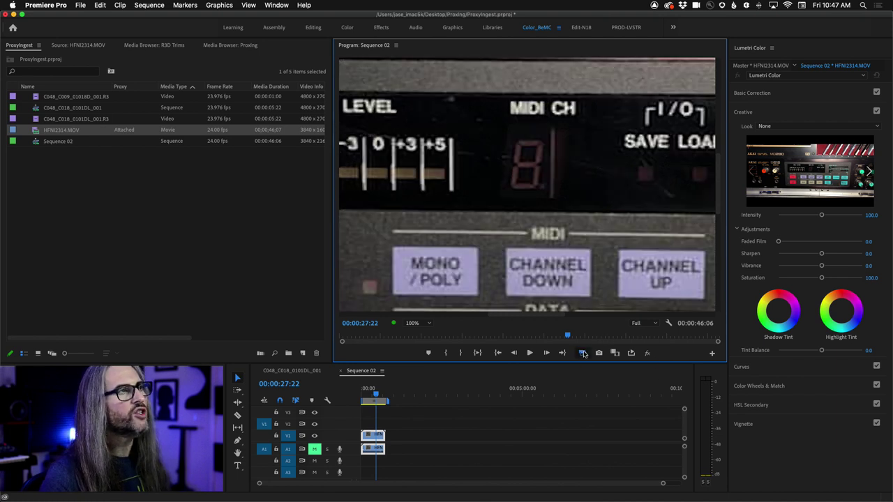
{"action": "left_click", "coordinate": [412, 326]}
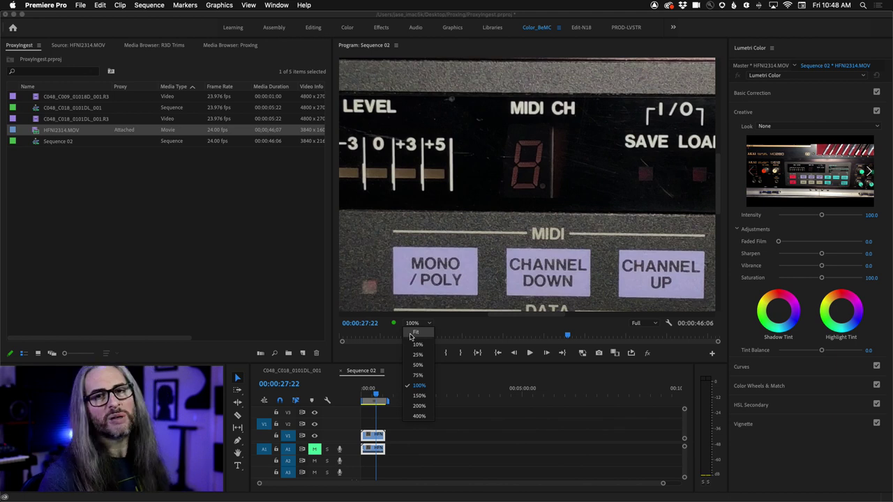
{"action": "left_click", "coordinate": [411, 334]}
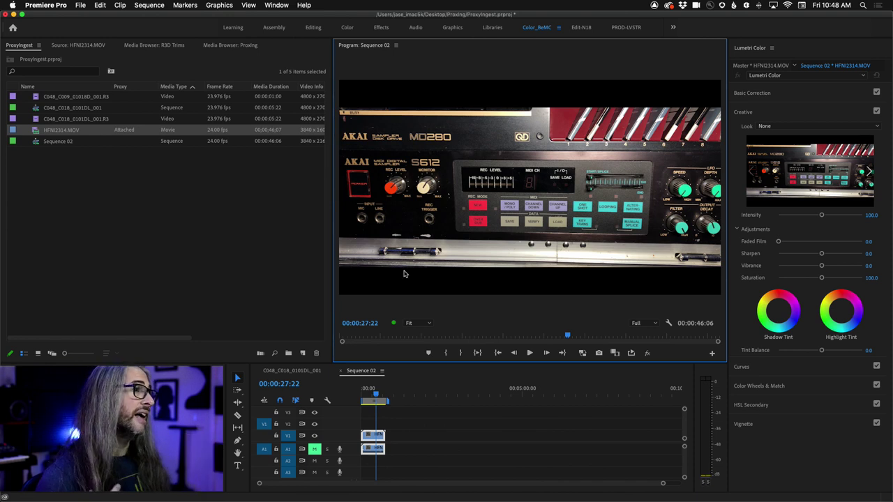
Scrub Sequence 02 back to 00:00:13:00 and zoom the timeline to fit the whole sequence.
{"action": "left_click", "coordinate": [376, 397]}
{"action": "left_click_drag", "start_coordinate": [376, 398], "coordinate": [369, 397]}
{"action": "key", "text": "backslash"}
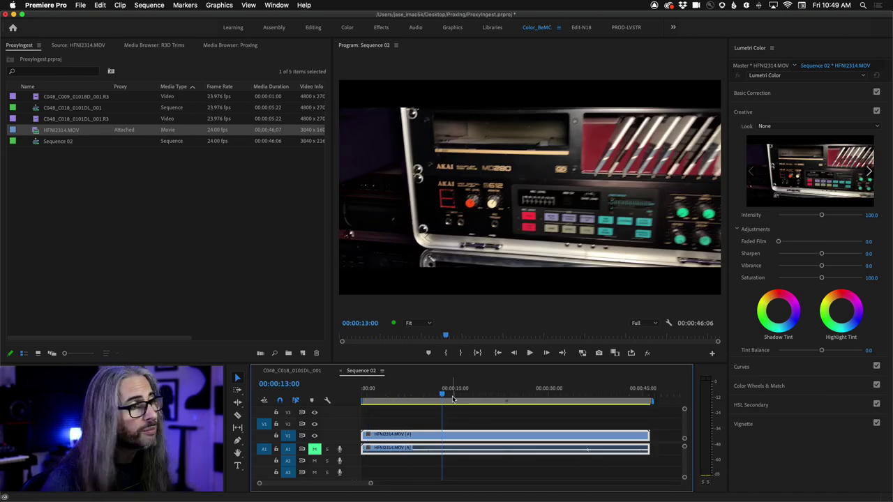
Enable proxies and scrub Sequence 02 forward to 00:00:45:03 and back to 00:00:42:00 to test proxy playback.
{"action": "left_click", "coordinate": [583, 352]}
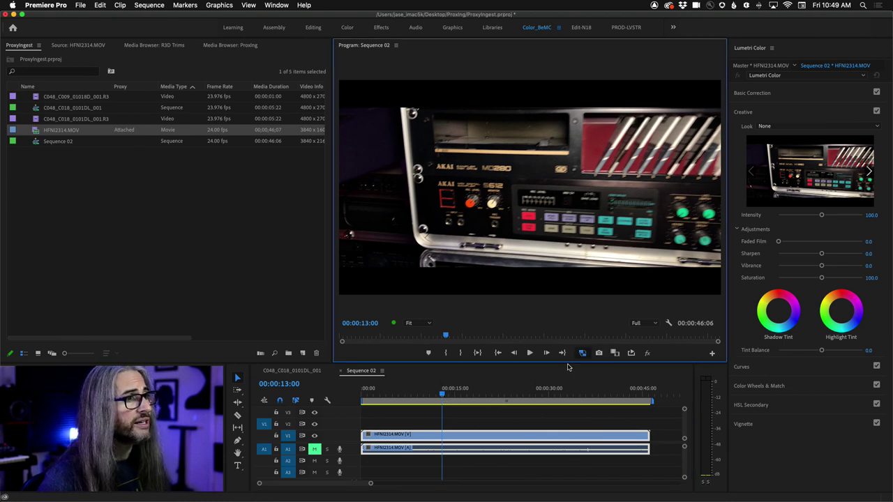
{"action": "left_click", "coordinate": [450, 395]}
{"action": "left_click_drag", "start_coordinate": [450, 395], "coordinate": [644, 387]}
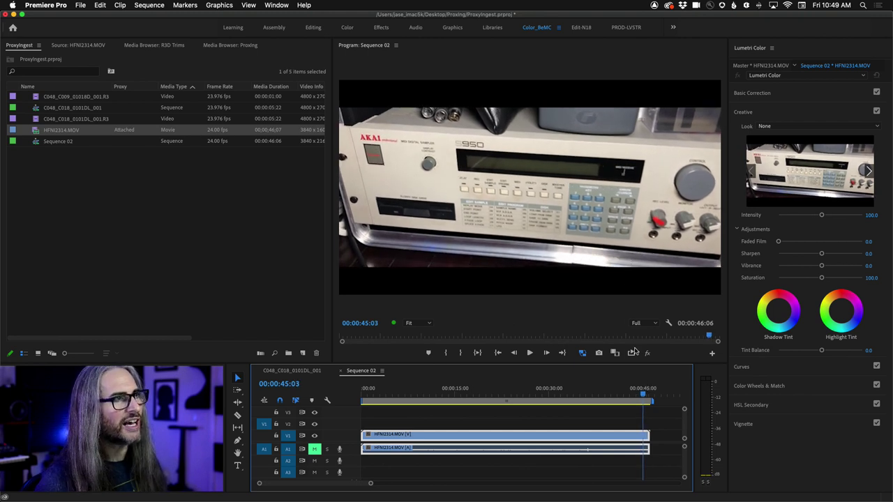
{"action": "left_click_drag", "start_coordinate": [645, 388], "coordinate": [623, 393]}
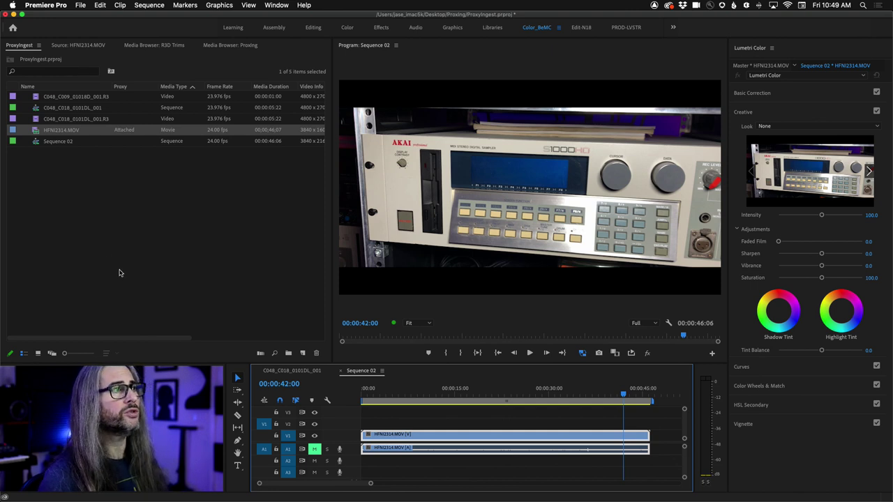
Open the media export settings for the C048_C018_0101DL_001 sequence.
{"action": "left_click", "coordinate": [279, 371]}
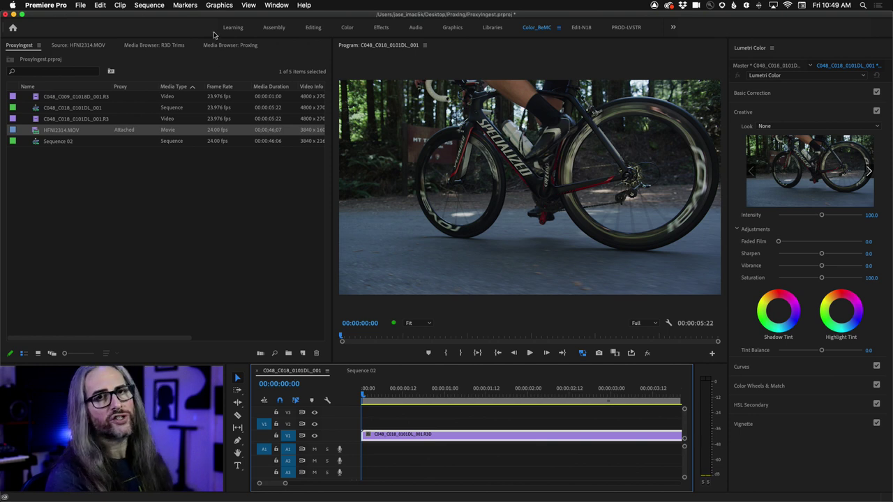
{"action": "left_click", "coordinate": [80, 5]}
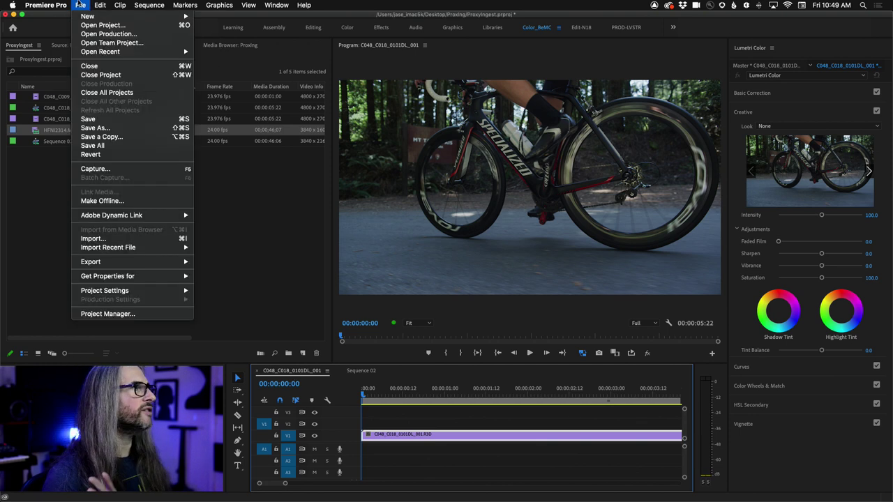
{"action": "mouse_move", "coordinate": [116, 263]}
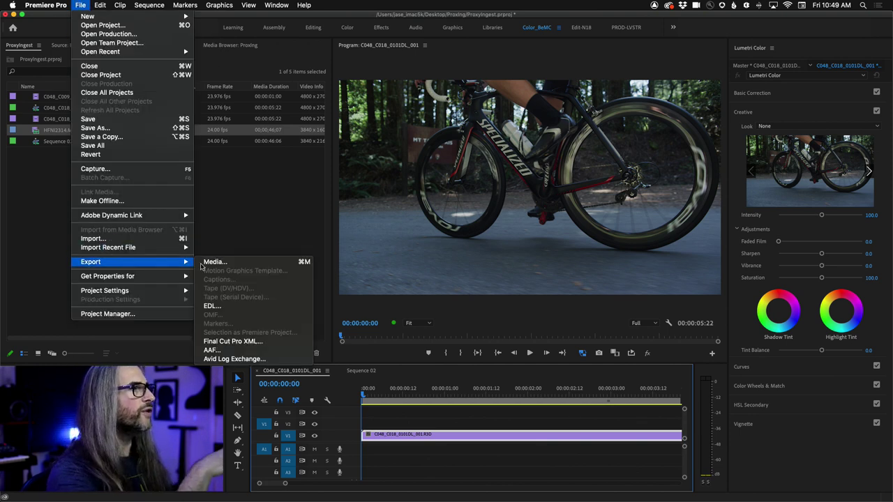
{"action": "left_click", "coordinate": [239, 267]}
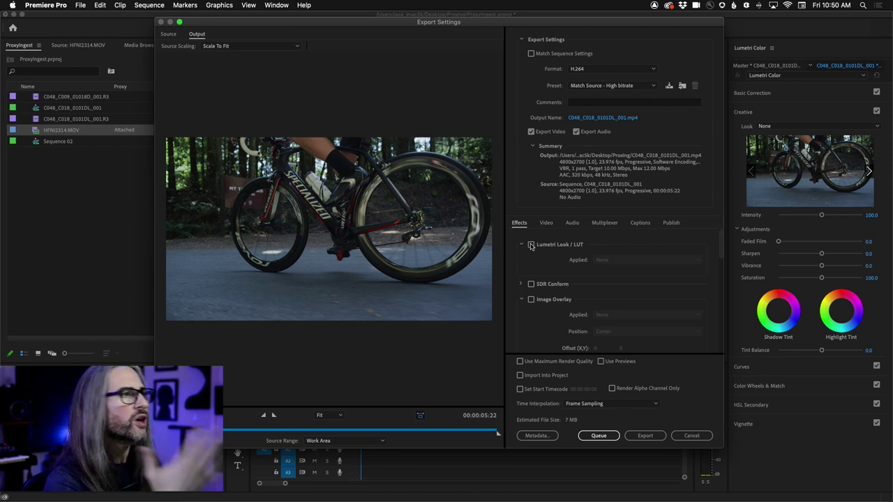
Enable the Lumetri Look / LUT export effect and try the SL BIG HDR and SL BIG LDR looks.
{"action": "left_click", "coordinate": [530, 246]}
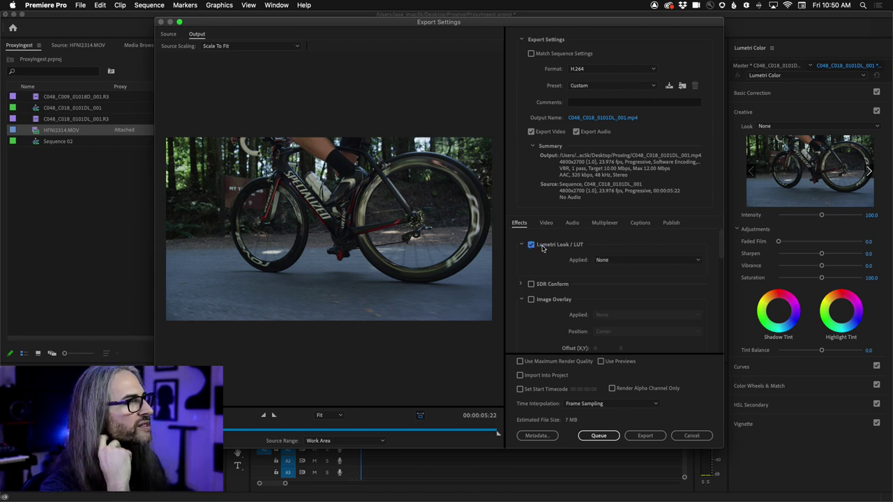
{"action": "left_click", "coordinate": [620, 261]}
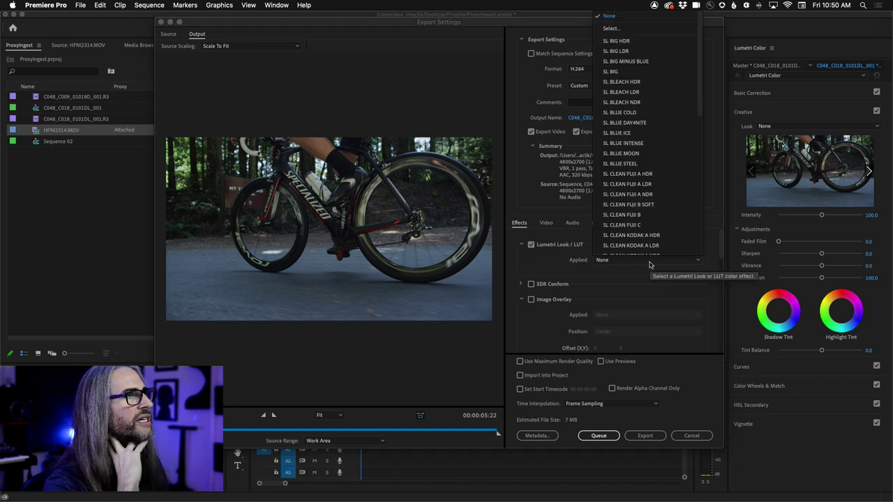
{"action": "left_click", "coordinate": [611, 42]}
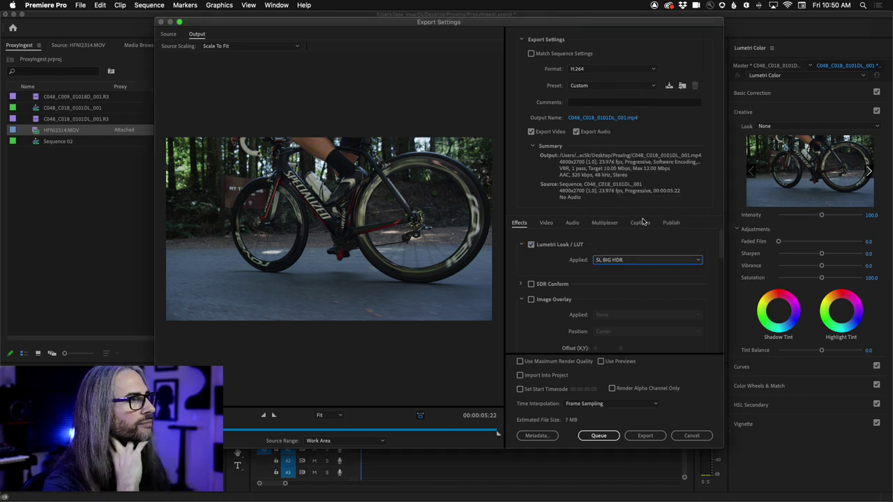
{"action": "left_click", "coordinate": [649, 262]}
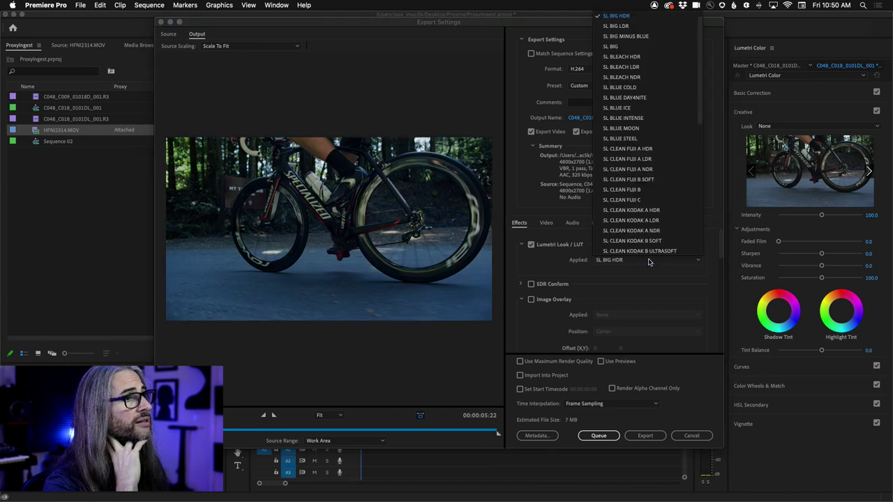
{"action": "left_click", "coordinate": [635, 26]}
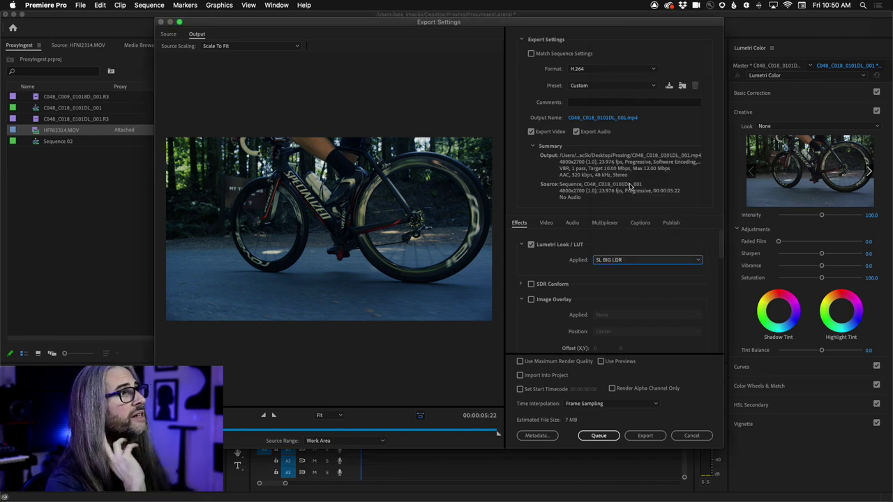
Try the SL GOLD WESTERN and SL BLUE DAY4NITE looks on the export.
{"action": "left_click", "coordinate": [645, 260]}
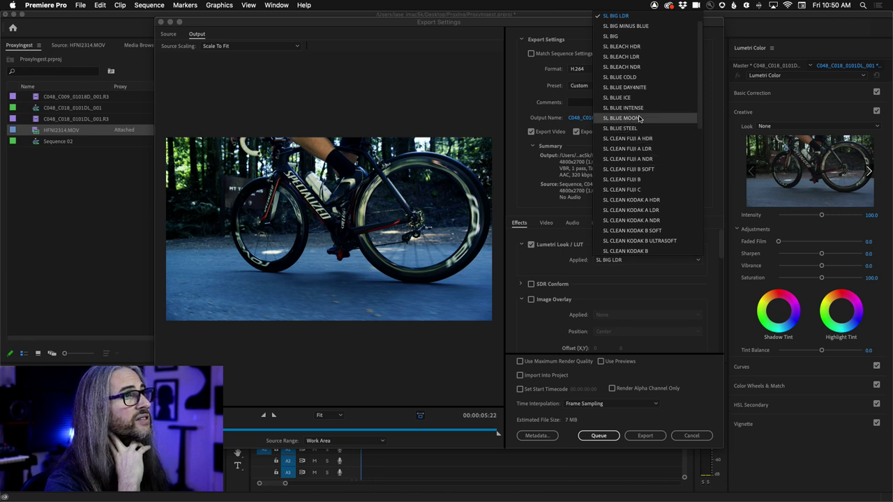
{"action": "scroll", "coordinate": [652, 168], "scroll_direction": "down", "scroll_amount": 5}
{"action": "scroll", "coordinate": [658, 182], "scroll_direction": "up", "scroll_amount": 3}
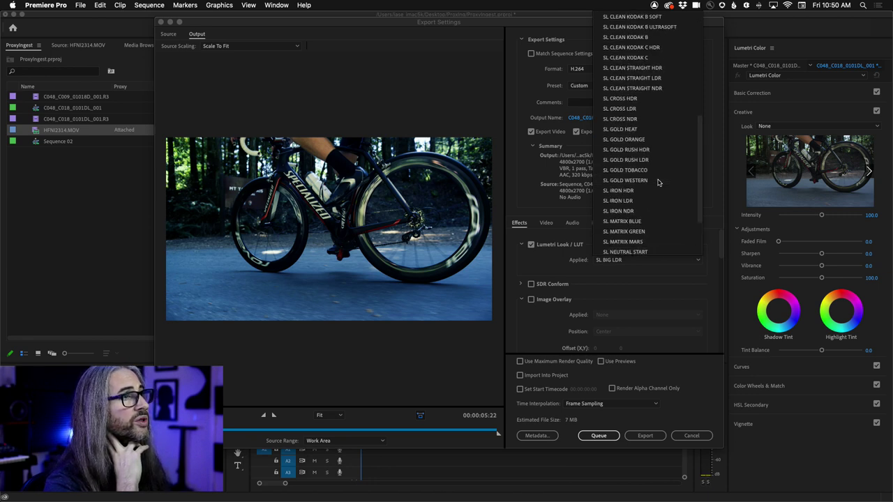
{"action": "left_click", "coordinate": [622, 184]}
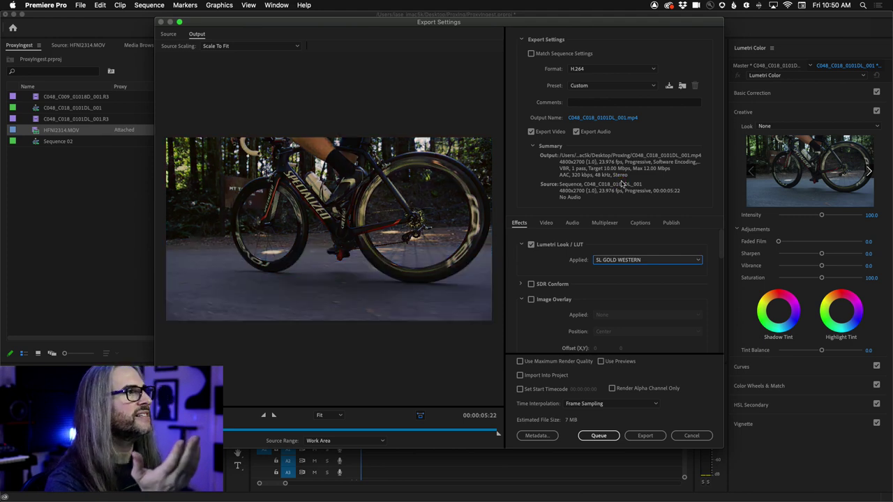
{"action": "left_click", "coordinate": [662, 262]}
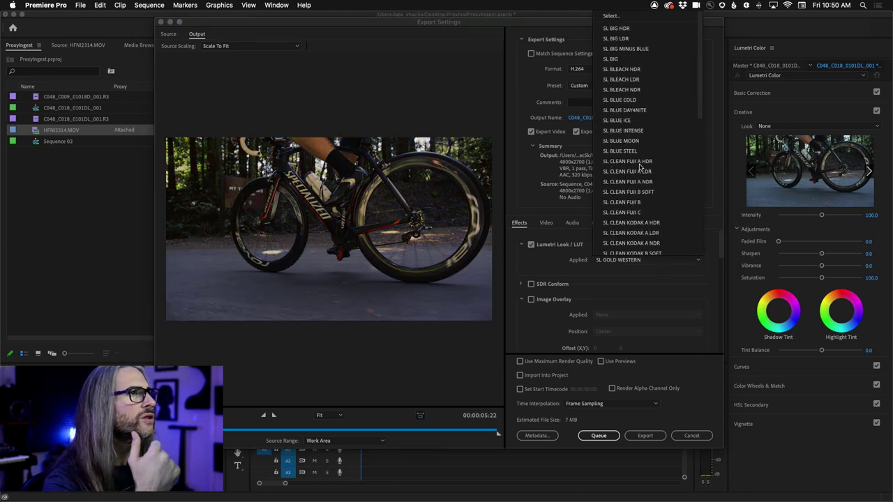
{"action": "left_click", "coordinate": [632, 110]}
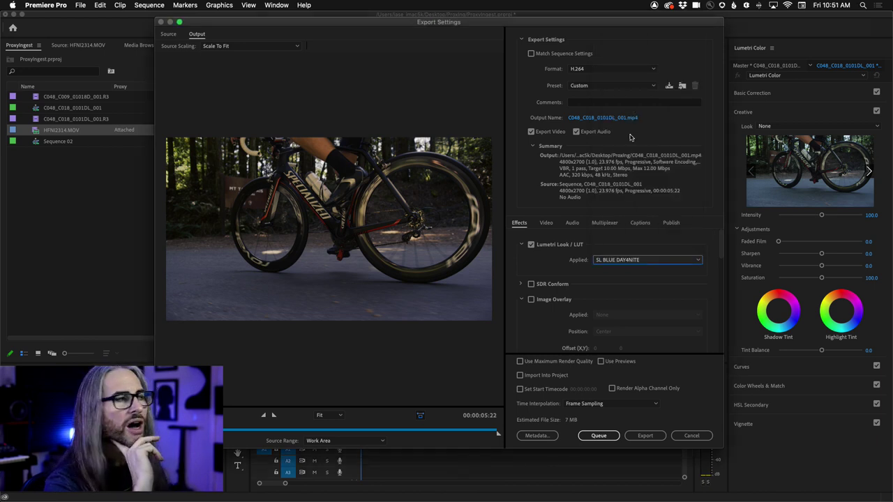
Open the file chooser for a custom look, cancel it, and disable the Lumetri Look / LUT effect.
{"action": "left_click", "coordinate": [655, 260]}
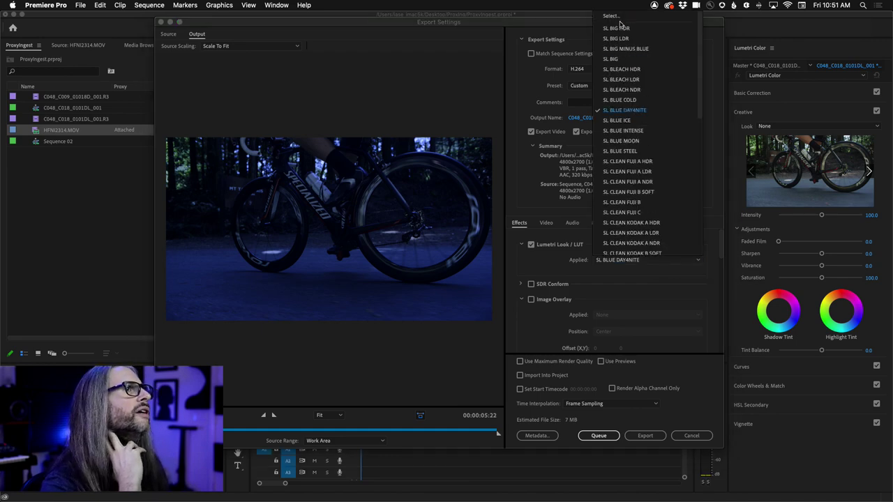
{"action": "left_click", "coordinate": [614, 17]}
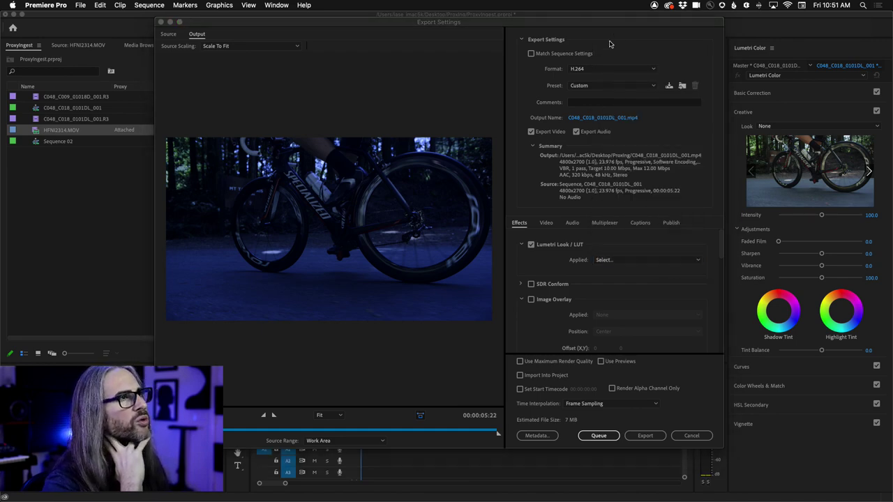
{"action": "left_click", "coordinate": [522, 487]}
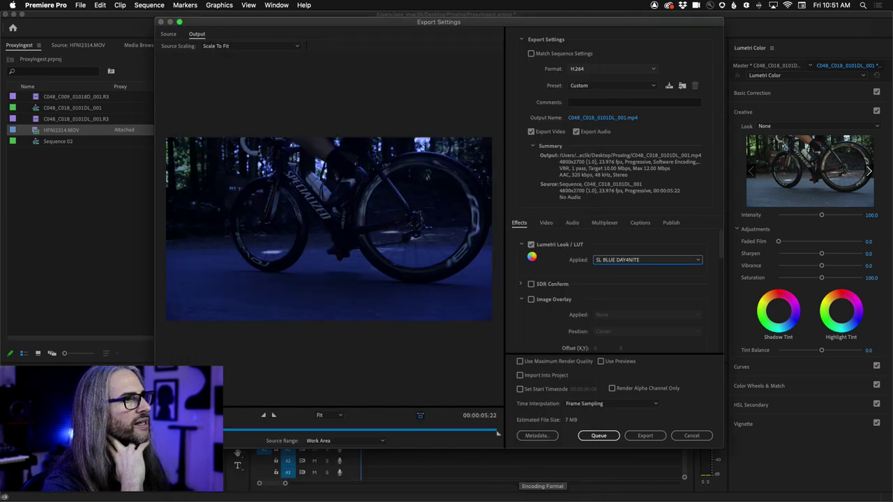
{"action": "left_click", "coordinate": [530, 246]}
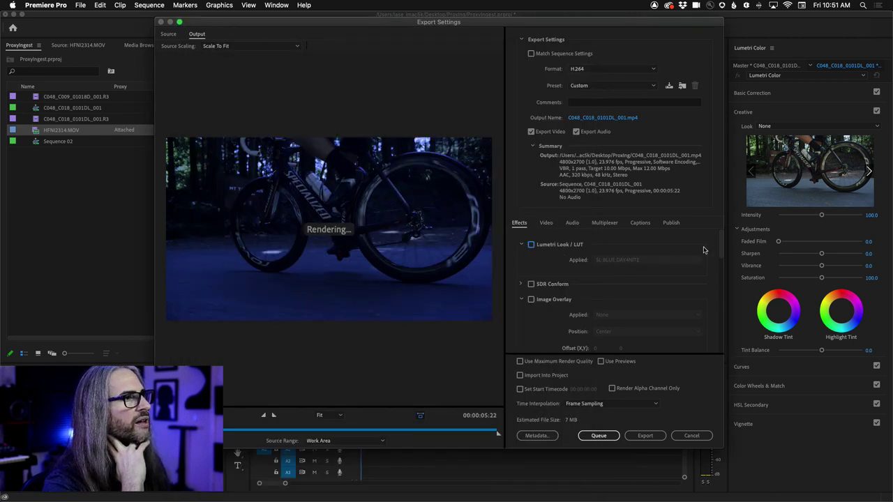
Enable the Image Overlay effect on the export and apply ProxyOverlay.png as the overlay image.
{"action": "left_click", "coordinate": [521, 245]}
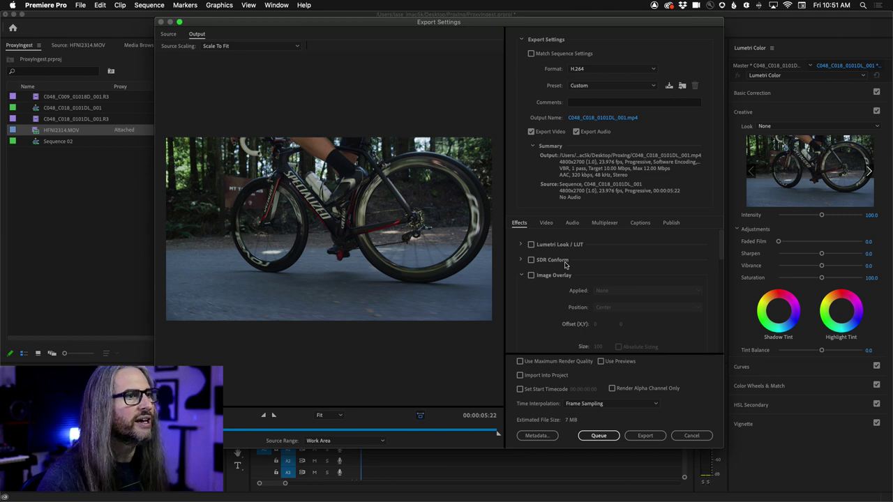
{"action": "left_click", "coordinate": [521, 275]}
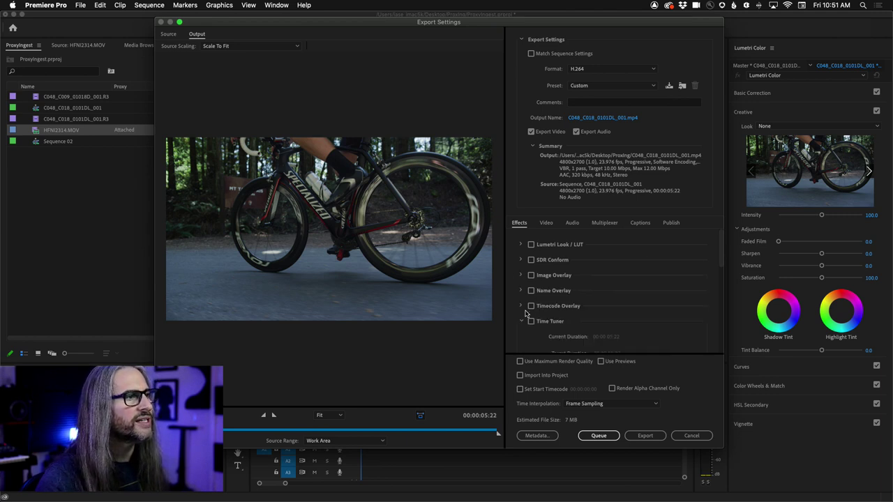
{"action": "left_click", "coordinate": [521, 276]}
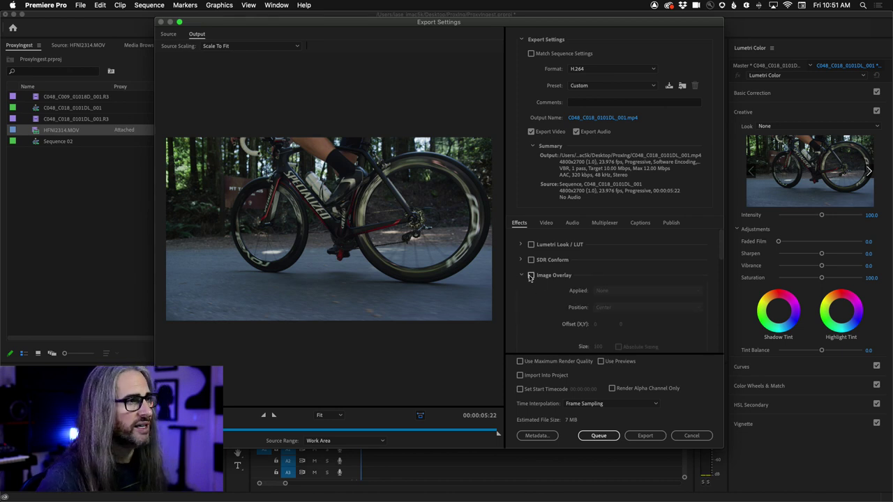
{"action": "left_click", "coordinate": [531, 276]}
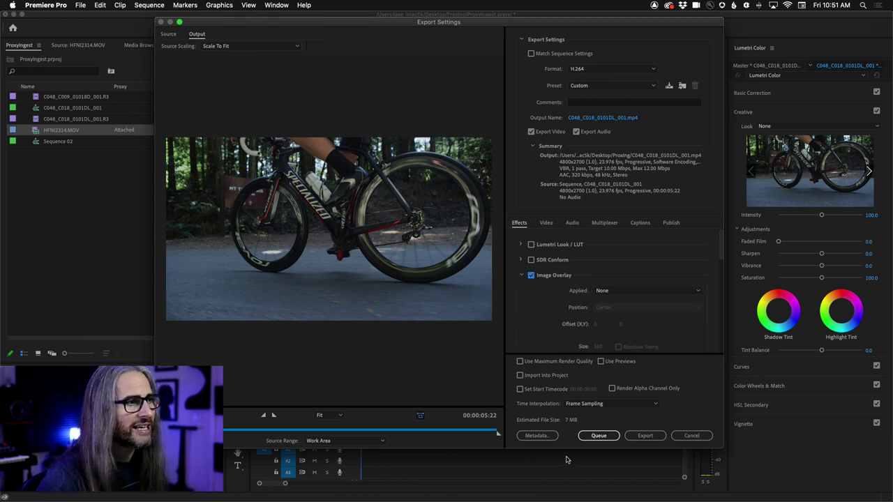
{"action": "left_click", "coordinate": [652, 291]}
{"action": "left_click", "coordinate": [607, 314]}
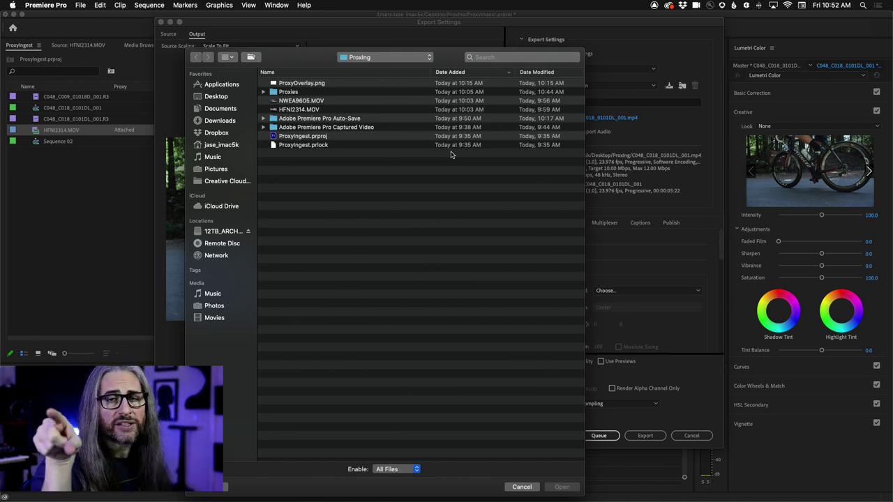
{"action": "left_click", "coordinate": [302, 83]}
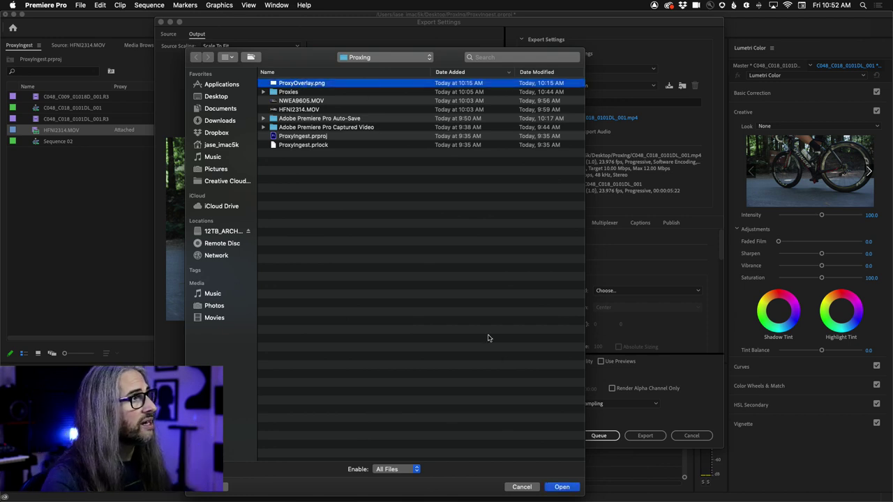
{"action": "left_click", "coordinate": [572, 490]}
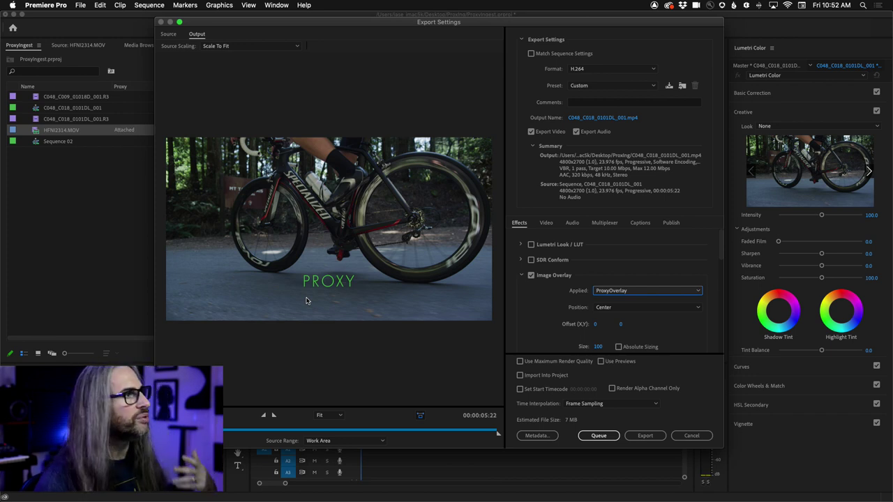
Review the image overlay's position options, set its opacity to 50, and cancel the export settings.
{"action": "left_click", "coordinate": [690, 308]}
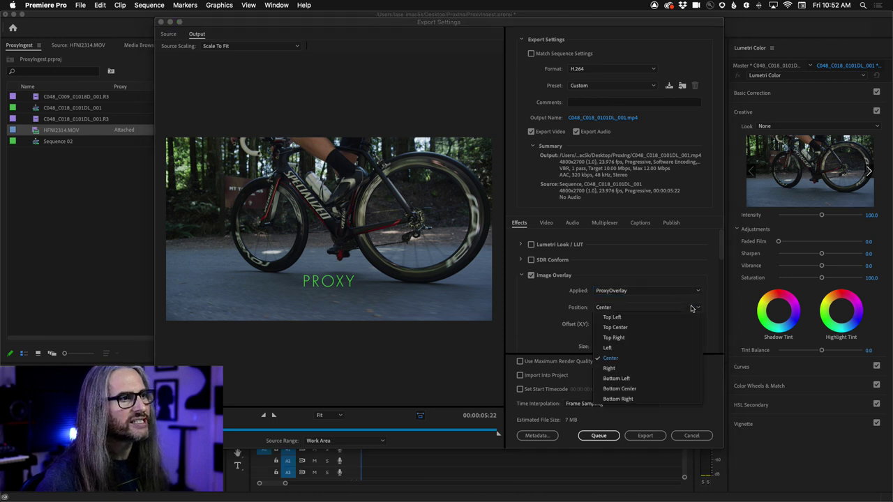
{"action": "left_click", "coordinate": [522, 306]}
{"action": "scroll", "coordinate": [722, 244], "scroll_direction": "down", "scroll_amount": 3}
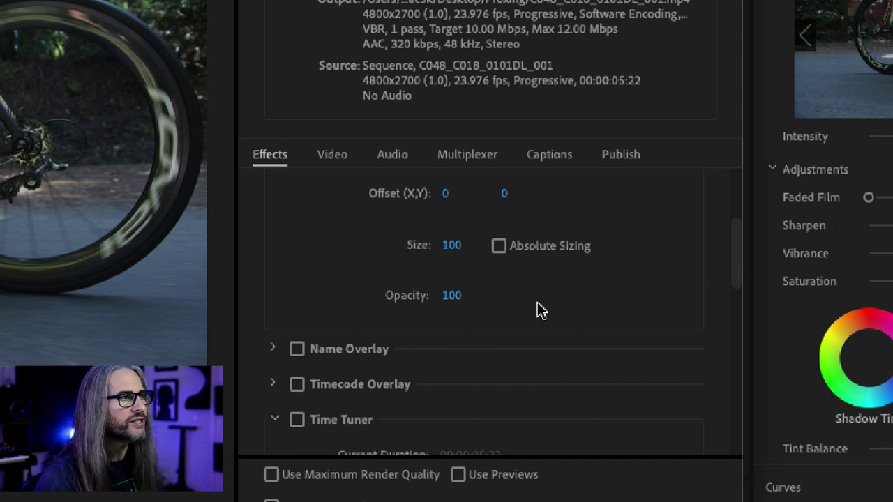
{"action": "left_click", "coordinate": [455, 298]}
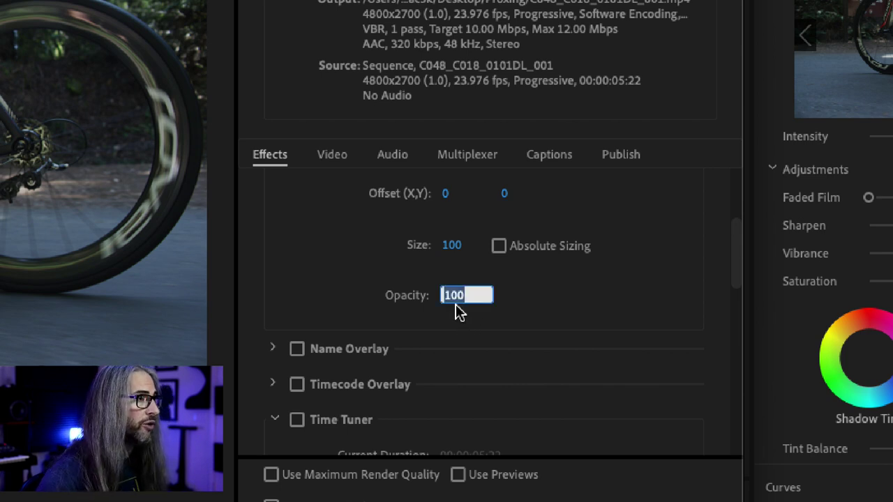
{"action": "type", "text": "50"}
{"action": "key", "text": "Return"}
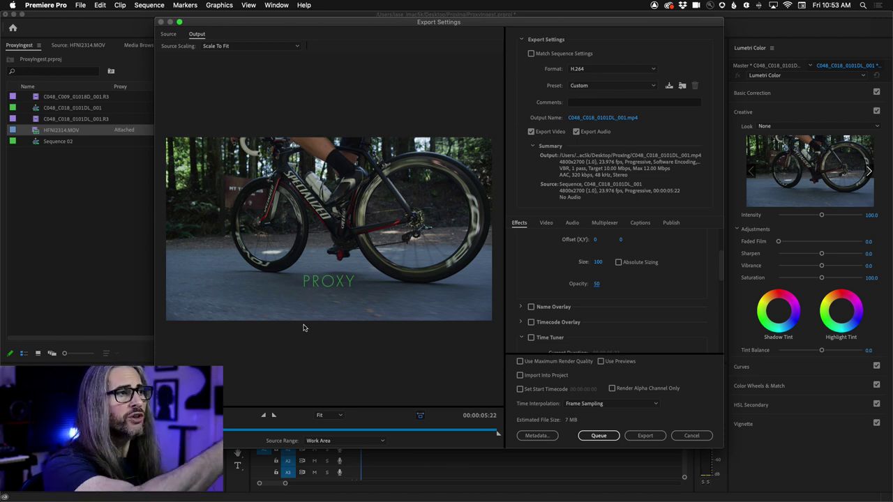
{"action": "left_click", "coordinate": [691, 436]}
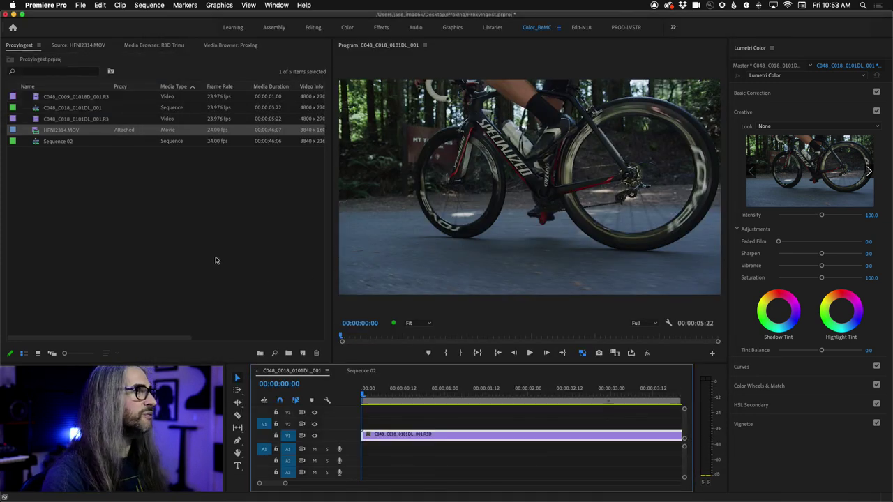
Switch to Media Encoder and create a new encoding preset named "Century 5K Proxy".
{"action": "key", "text": "super+Tab"}
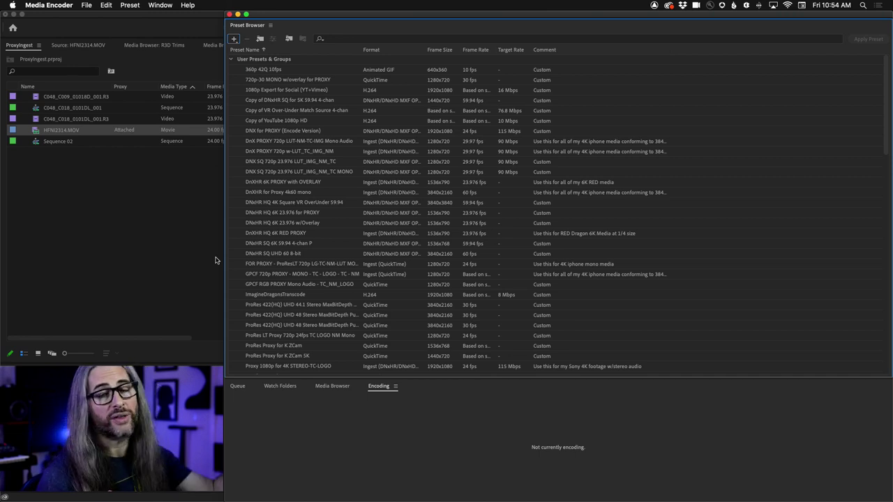
{"action": "left_click", "coordinate": [235, 39]}
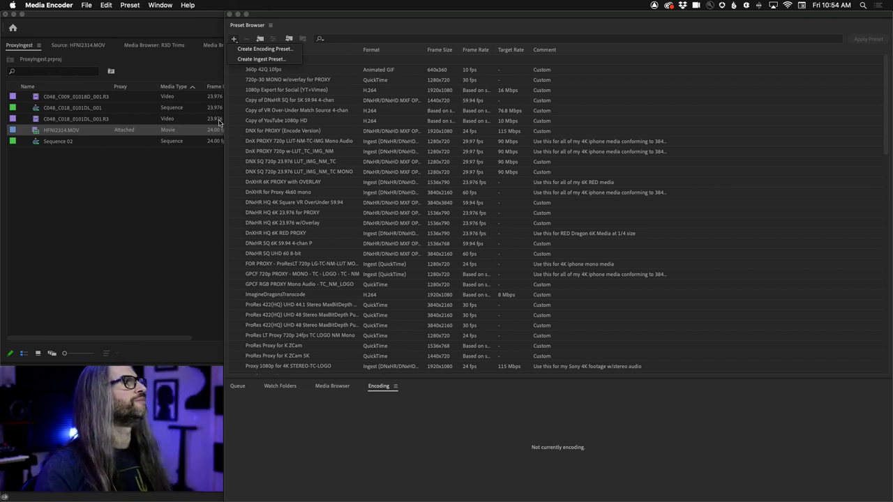
{"action": "left_click", "coordinate": [256, 50]}
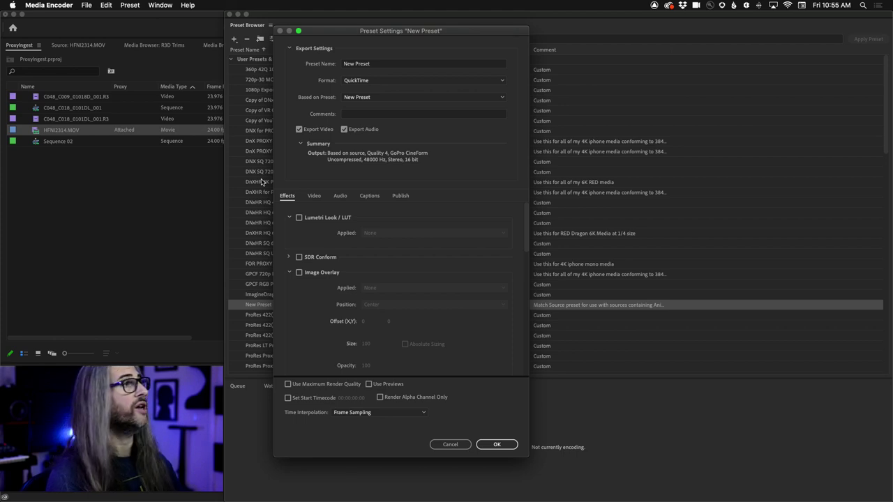
{"action": "left_click", "coordinate": [381, 63]}
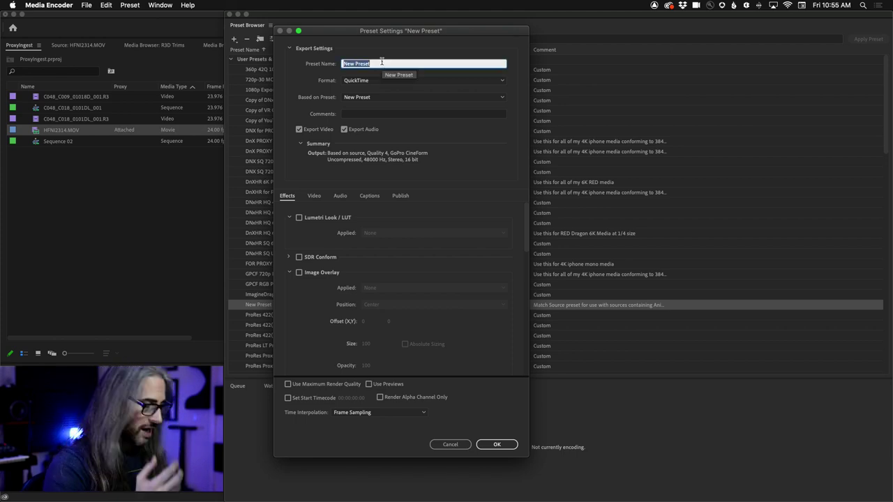
{"action": "type", "text": "Century "}
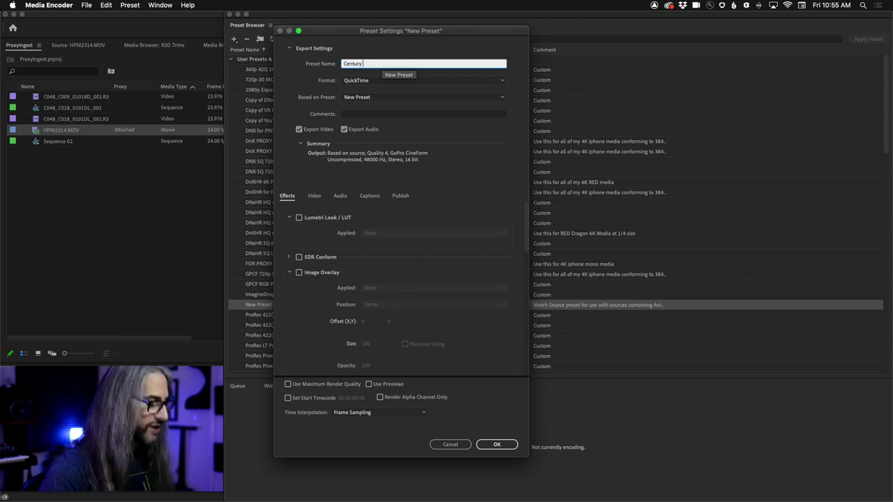
{"action": "type", "text": "SK Prox"}
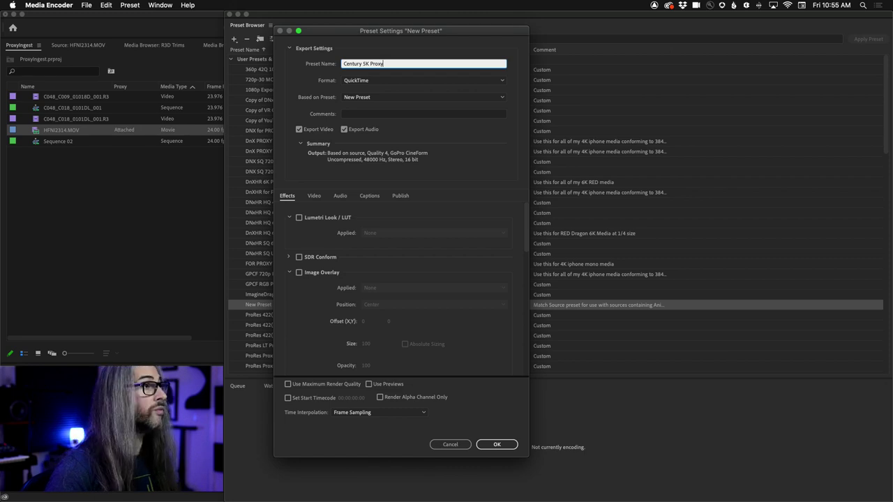
{"action": "type", "text": "y"}
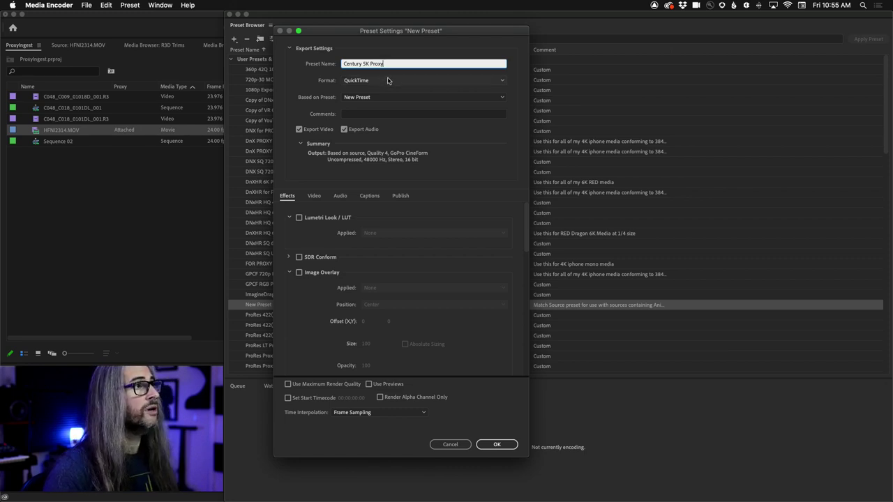
Keep the preset's format as QuickTime and base it on the Apple ProRes 422 LT preset.
{"action": "left_click", "coordinate": [391, 81]}
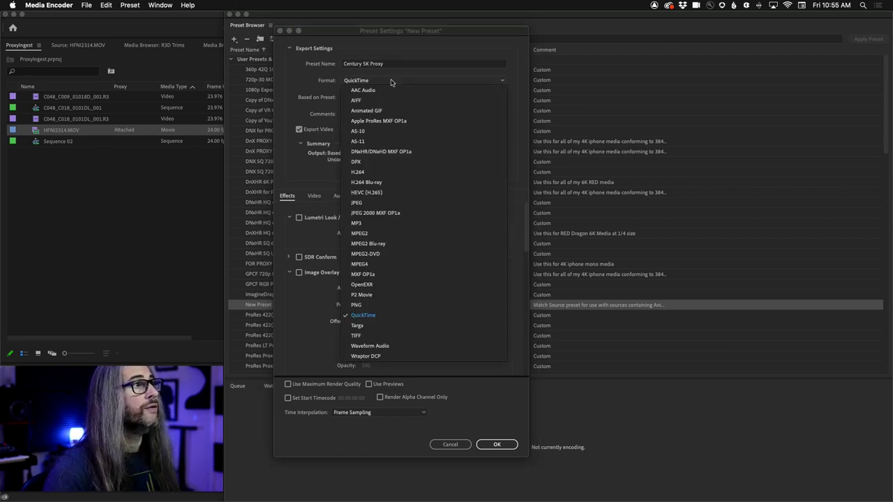
{"action": "left_click", "coordinate": [367, 315]}
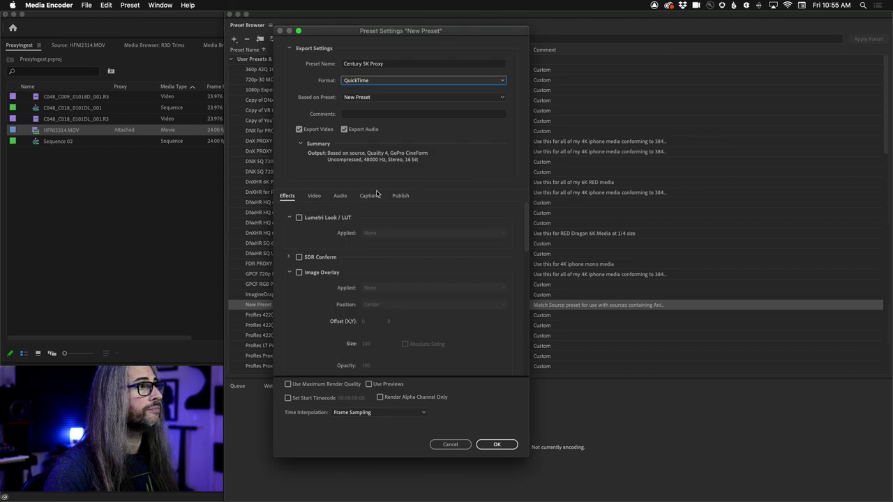
{"action": "left_click", "coordinate": [391, 97]}
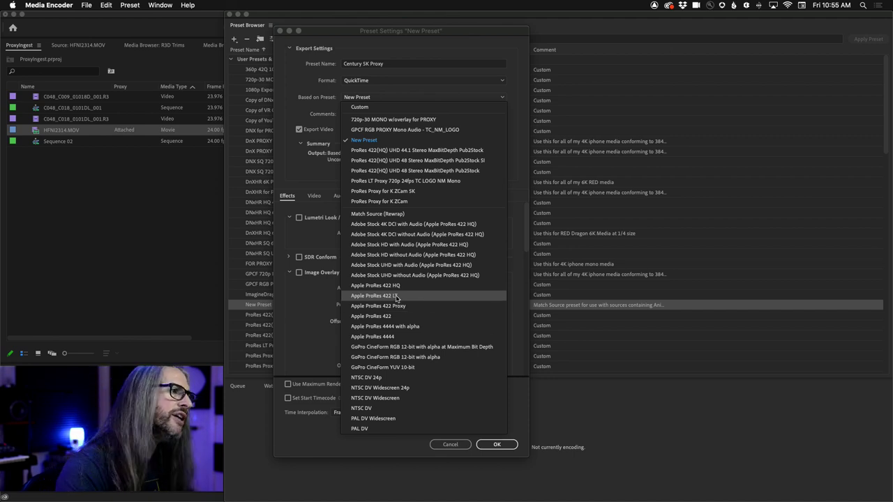
{"action": "left_click", "coordinate": [395, 295]}
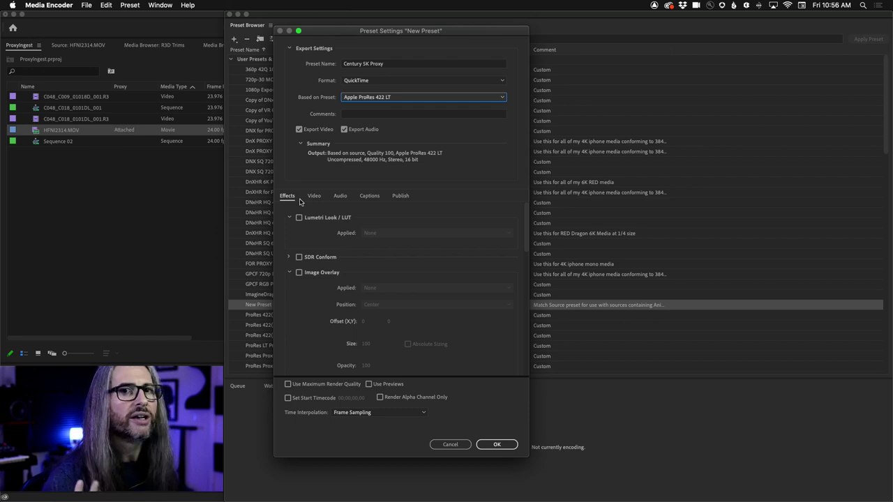
Enable the Image Overlay effect in the preset and apply ProxyOverlay.png from the Proxing folder.
{"action": "left_click", "coordinate": [299, 273]}
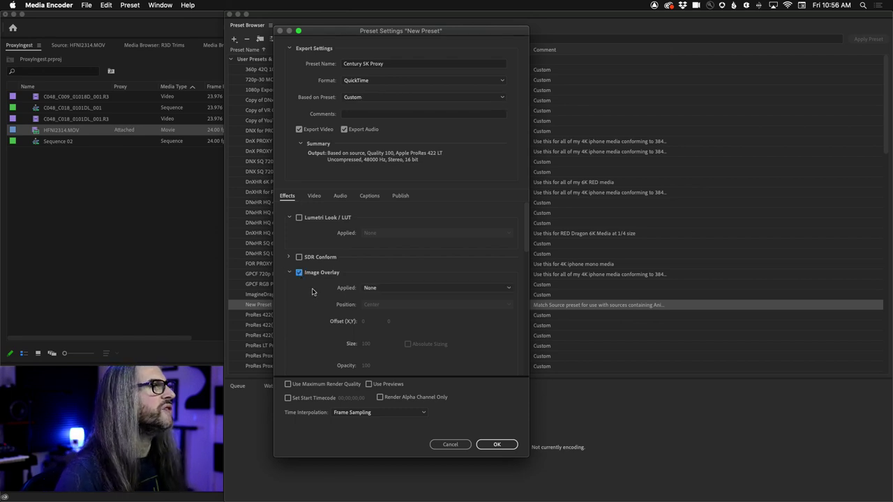
{"action": "left_click", "coordinate": [415, 290]}
{"action": "left_click", "coordinate": [380, 311]}
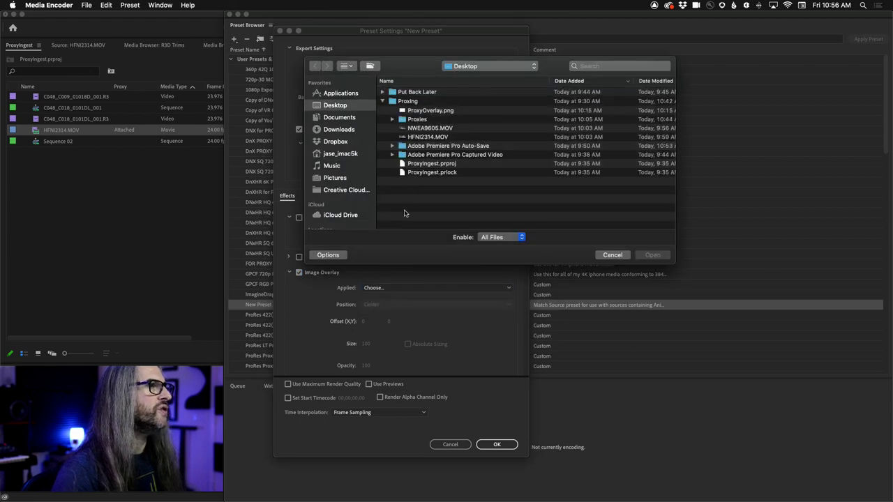
{"action": "left_click", "coordinate": [438, 112]}
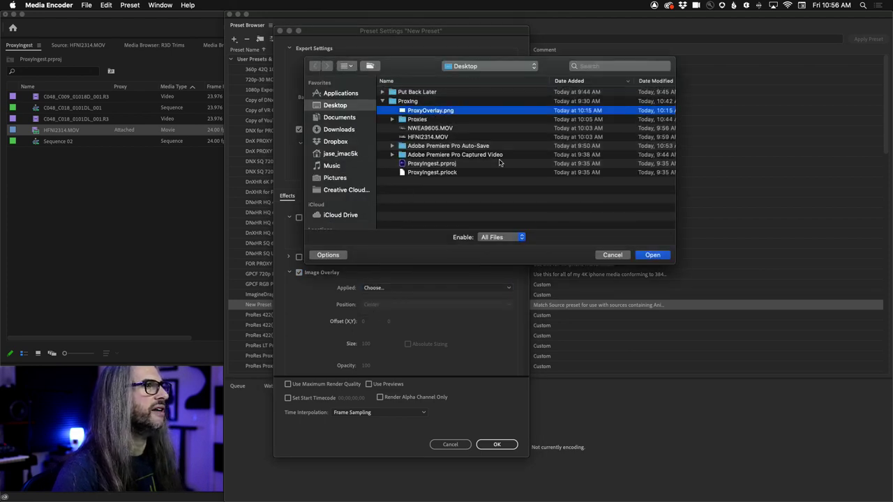
{"action": "left_click", "coordinate": [660, 255]}
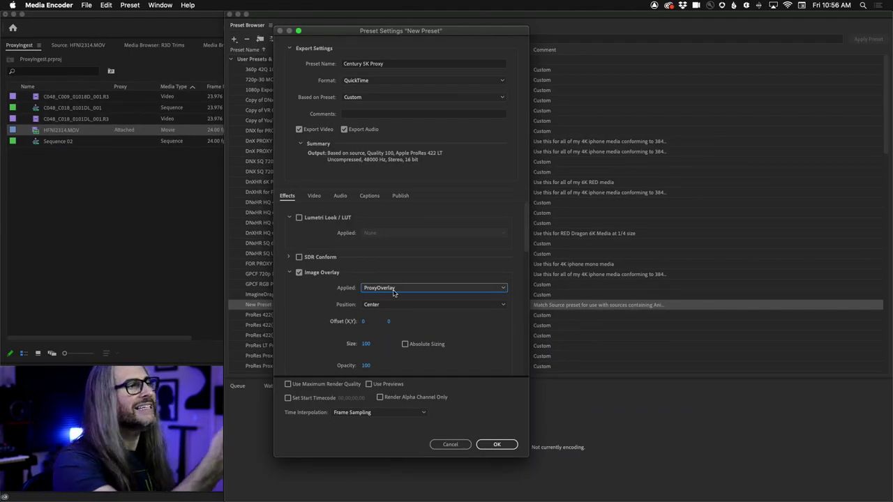
Look through the preset's effects, expand the Timecode Overlay settings, and try the effect on and off.
{"action": "left_click_drag", "start_coordinate": [524, 245], "coordinate": [528, 265]}
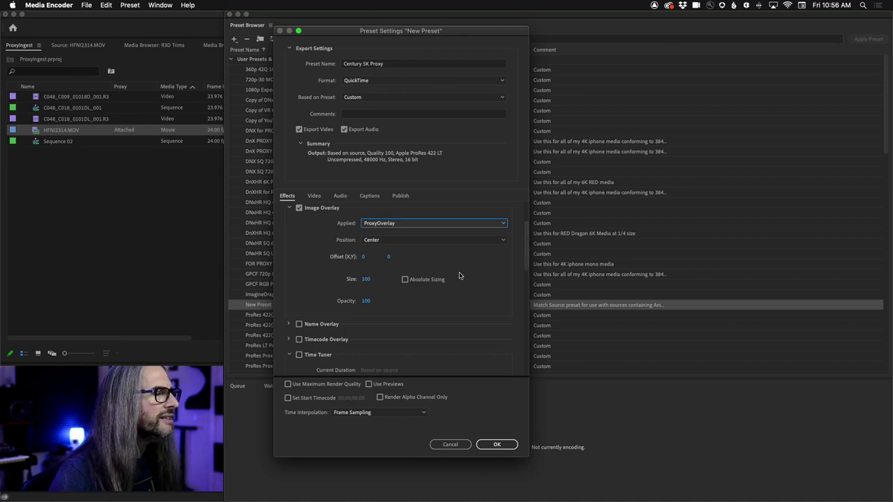
{"action": "left_click_drag", "start_coordinate": [524, 259], "coordinate": [527, 241]}
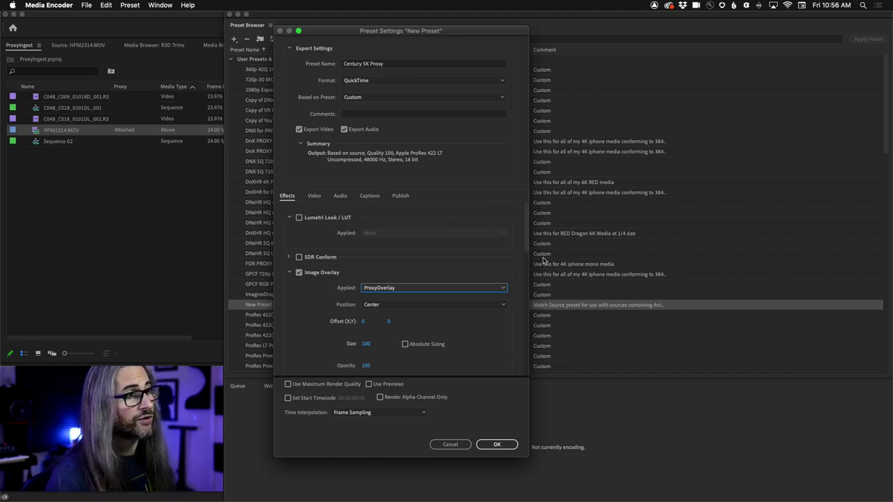
{"action": "left_click_drag", "start_coordinate": [527, 245], "coordinate": [519, 284]}
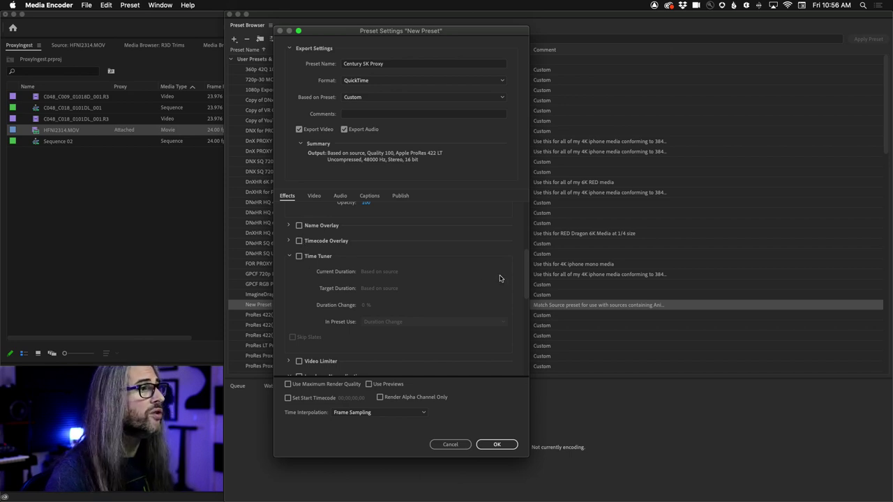
{"action": "scroll", "coordinate": [526, 282], "scroll_direction": "up", "scroll_amount": 3}
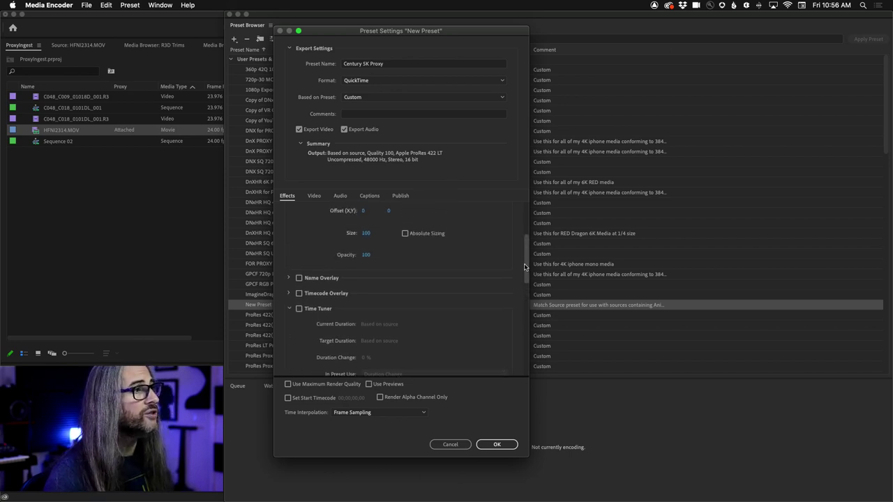
{"action": "left_click", "coordinate": [289, 294]}
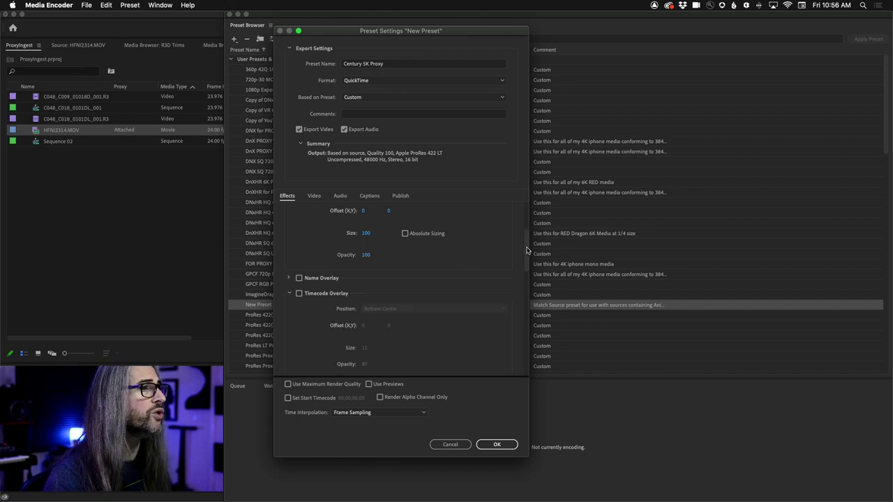
{"action": "scroll", "coordinate": [528, 249], "scroll_direction": "down", "scroll_amount": 2}
{"action": "left_click", "coordinate": [299, 238]}
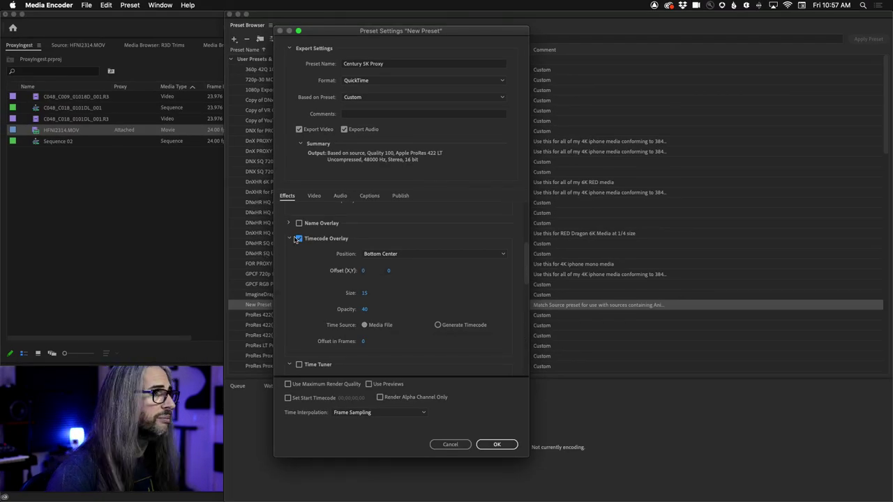
{"action": "left_click", "coordinate": [299, 238]}
{"action": "scroll", "coordinate": [524, 251], "scroll_direction": "up", "scroll_amount": 5}
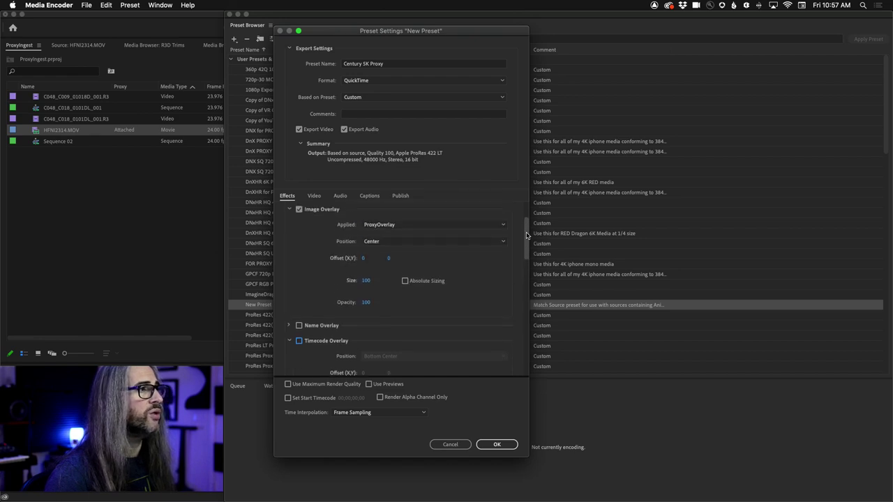
In the video settings, stop matching the source frame size, unlink width and height, and set them to 4,800 by 2,700.
{"action": "left_click", "coordinate": [314, 196]}
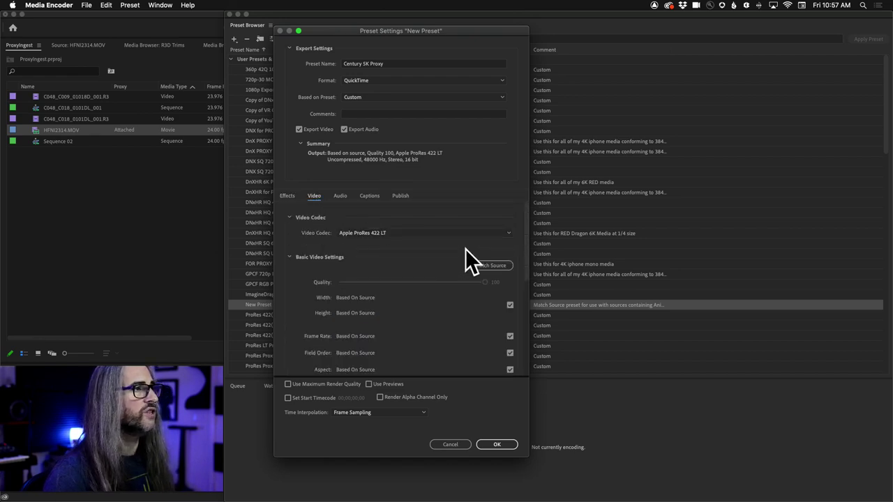
{"action": "left_click_drag", "start_coordinate": [526, 249], "coordinate": [535, 231]}
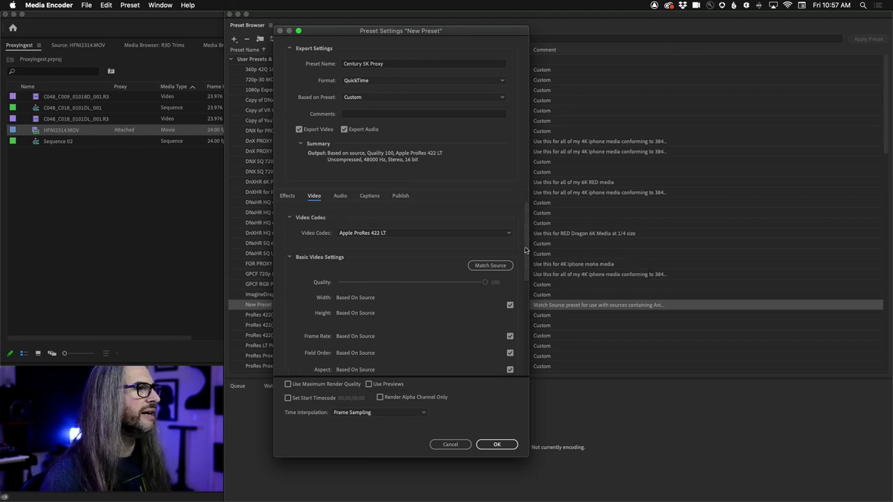
{"action": "left_click", "coordinate": [510, 307]}
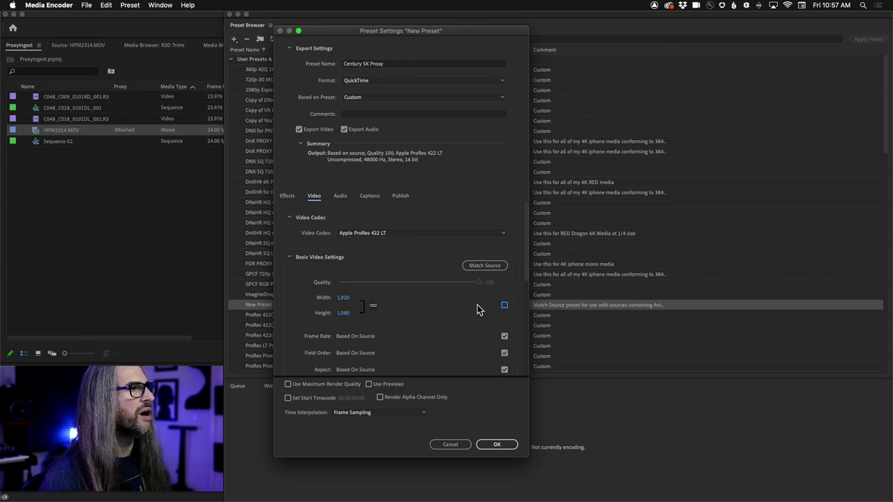
{"action": "left_click", "coordinate": [373, 306]}
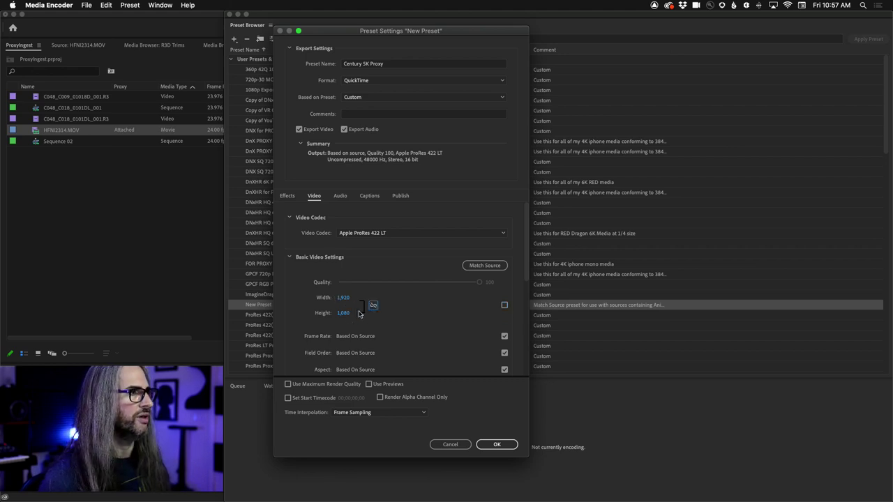
{"action": "left_click", "coordinate": [342, 298]}
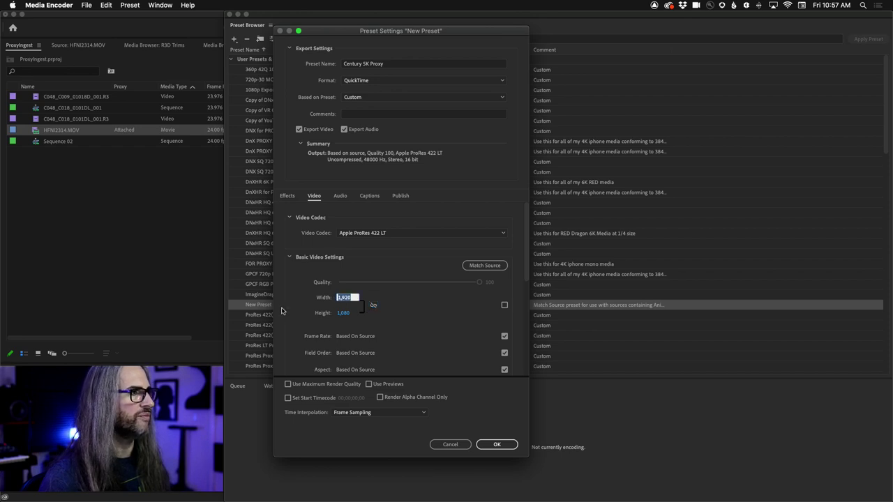
{"action": "type", "text": "4800"}
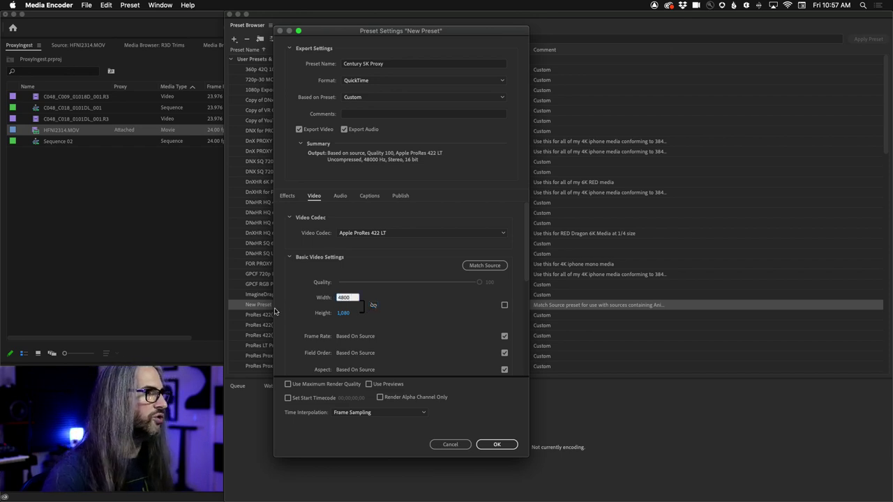
{"action": "left_click", "coordinate": [342, 313]}
{"action": "type", "text": "2700"}
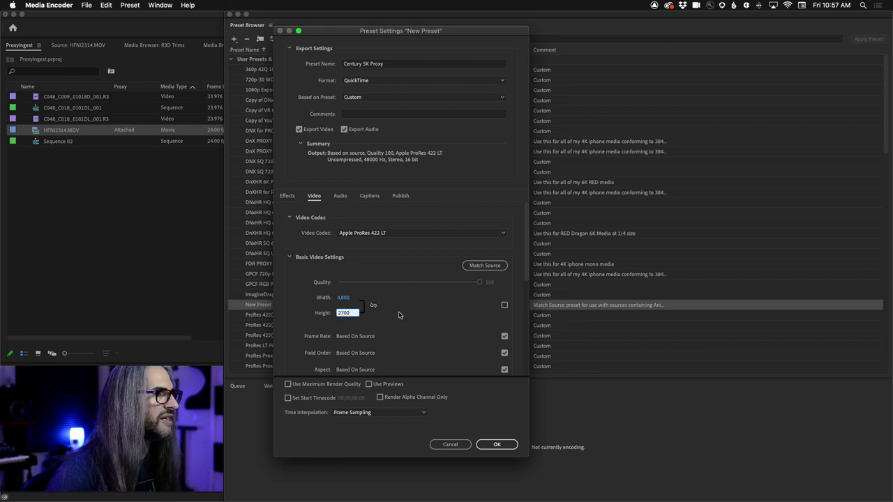
{"action": "left_click", "coordinate": [401, 311]}
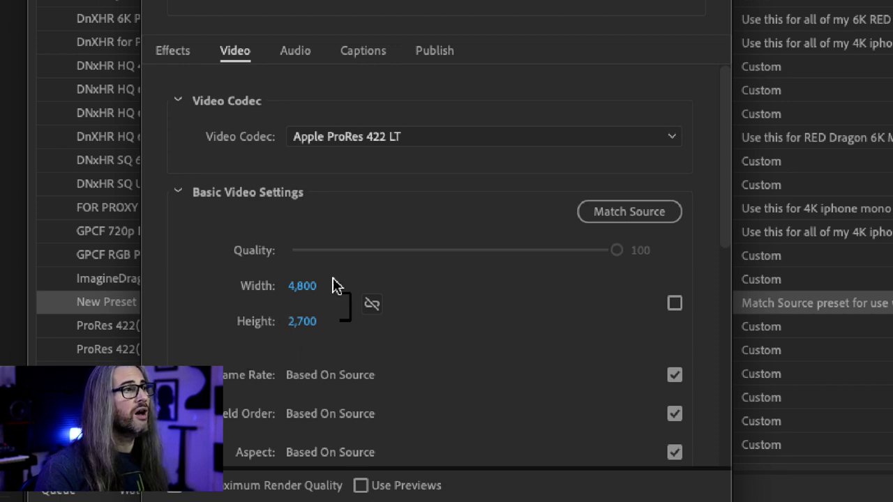
Relink the frame's width and height and set the width to 1,200 to scale the frame proportionally.
{"action": "left_click", "coordinate": [373, 307]}
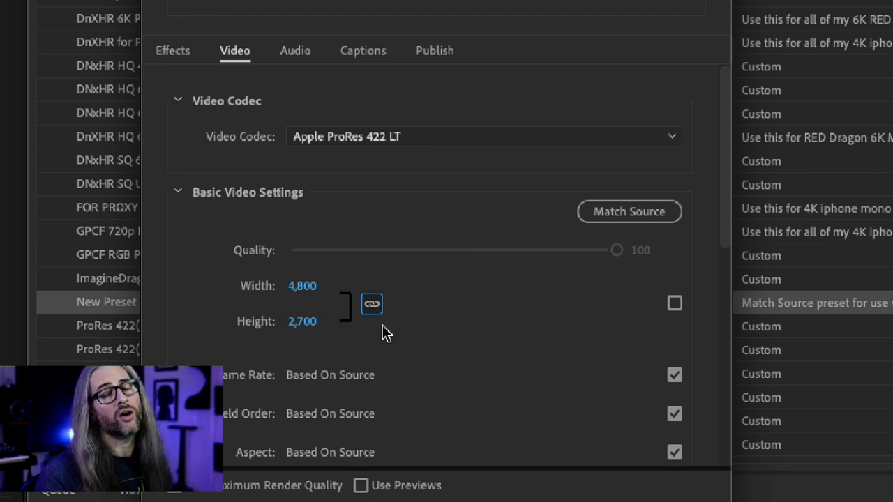
{"action": "left_click", "coordinate": [304, 289]}
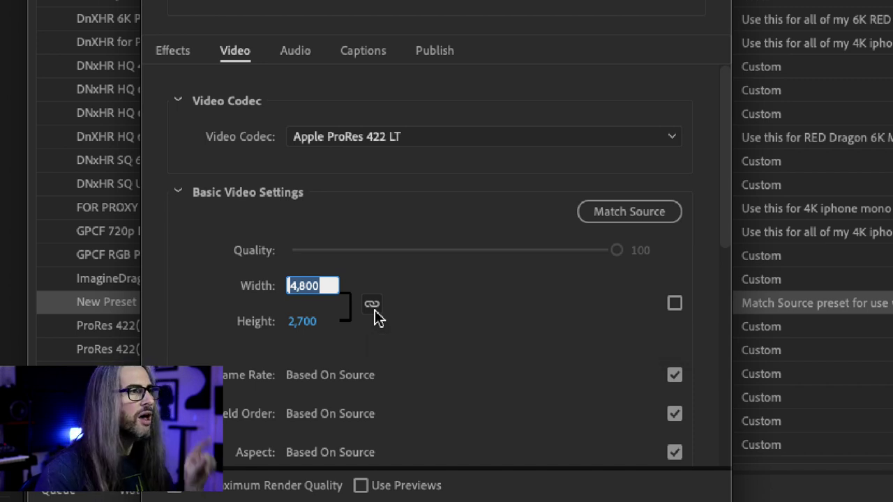
{"action": "type", "text": "1,20"}
{"action": "type", "text": "00"}
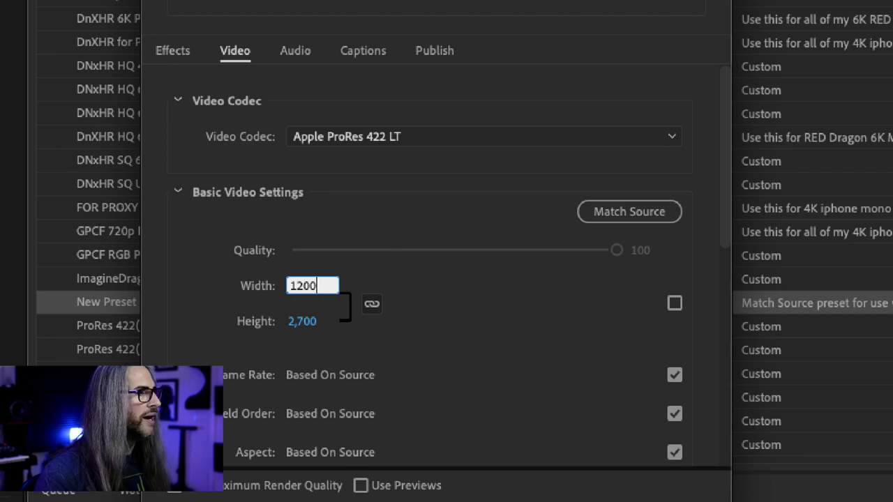
{"action": "key", "text": "Tab"}
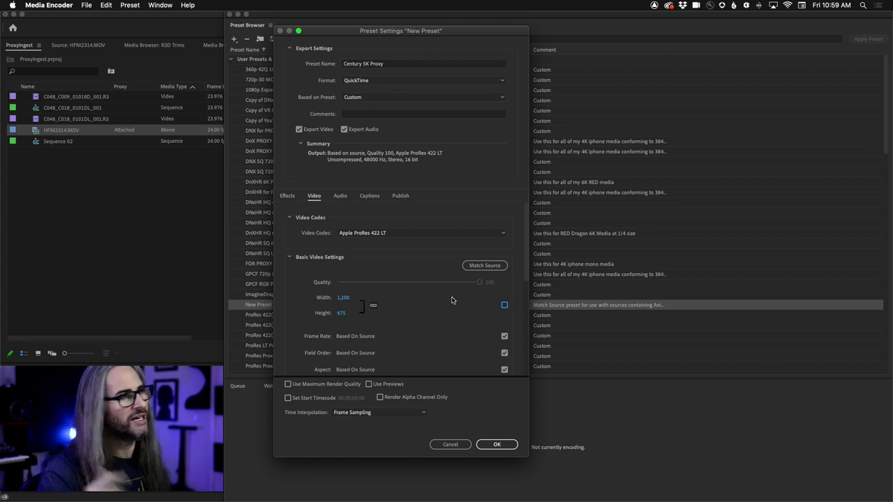
Add the comment "1/4 sized version for Mysterium 5K" to the encoding preset and save it.
{"action": "left_click_drag", "start_coordinate": [527, 265], "coordinate": [535, 341]}
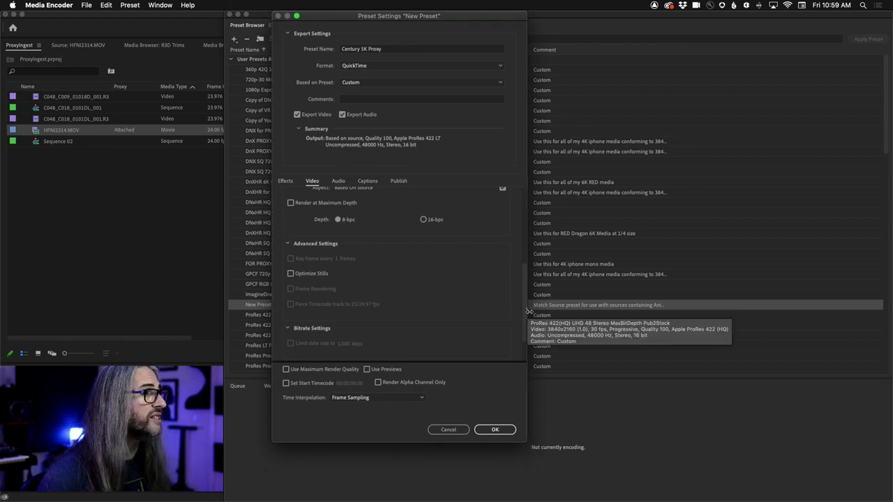
{"action": "scroll", "coordinate": [388, 249], "scroll_direction": "up", "scroll_amount": 5}
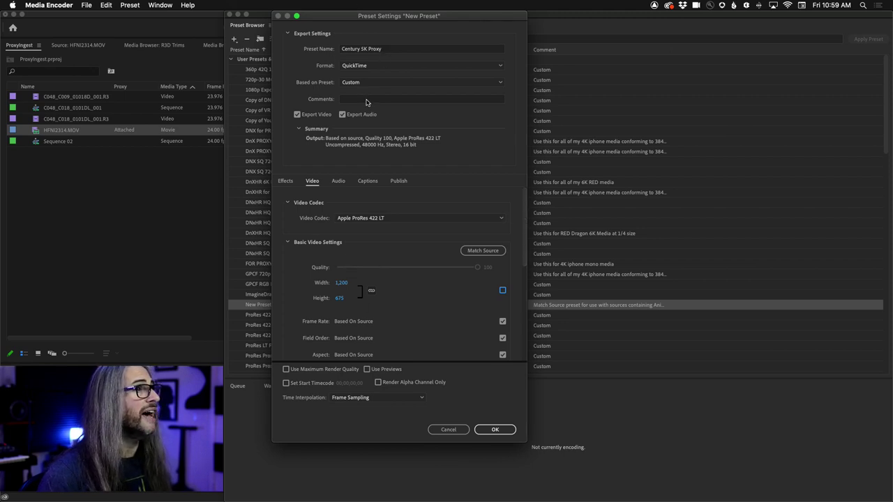
{"action": "left_click", "coordinate": [366, 99]}
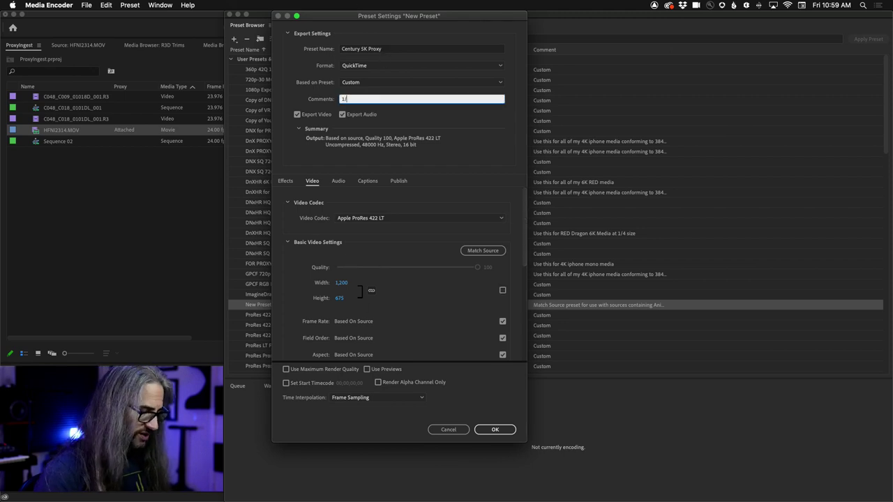
{"action": "type", "text": "1/4 sized"}
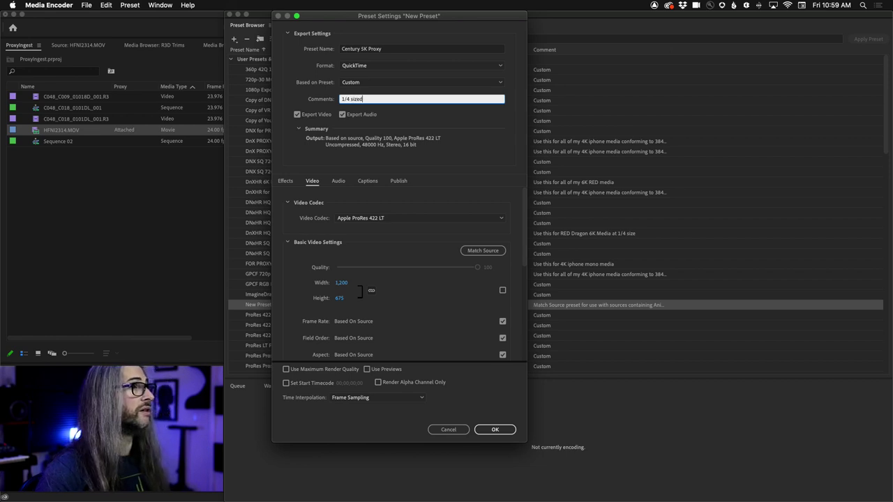
{"action": "type", "text": " version of"}
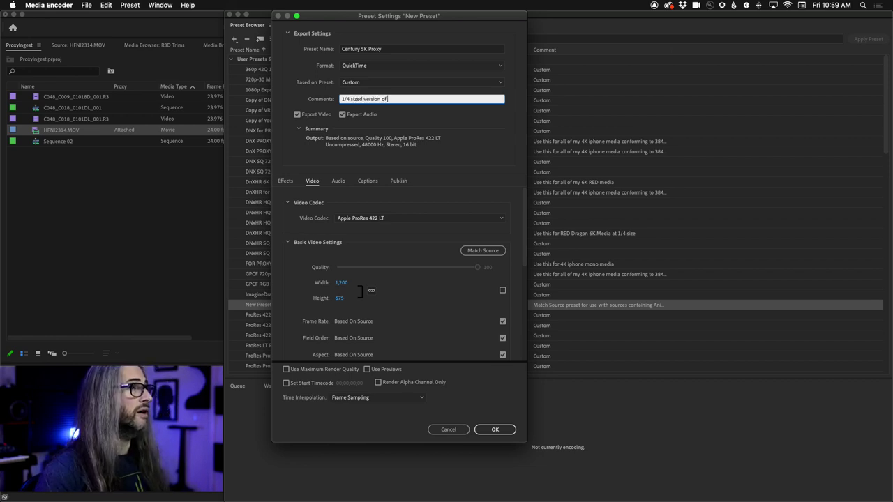
{"action": "type", "text": " Myst"}
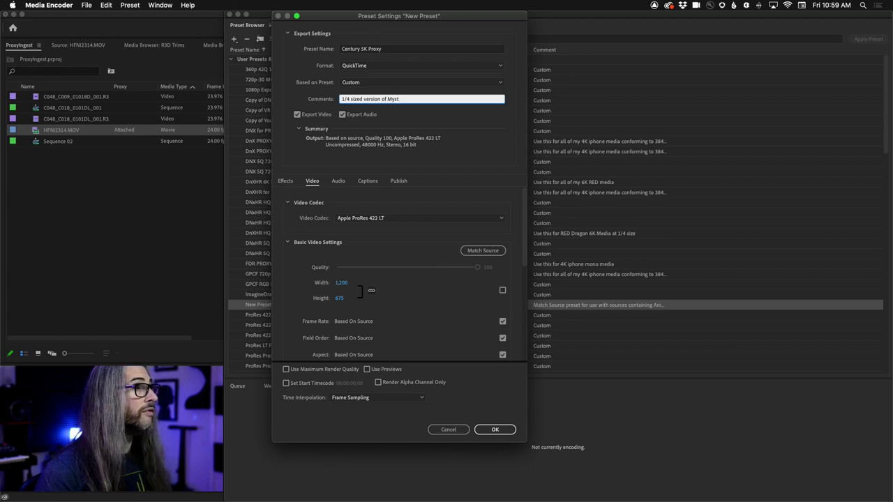
{"action": "key", "text": "BackSpace"}
{"action": "key", "text": "BackSpace"}
{"action": "key", "text": "BackSpace"}
{"action": "key", "text": "BackSpace"}
{"action": "type", "text": "for Myst"}
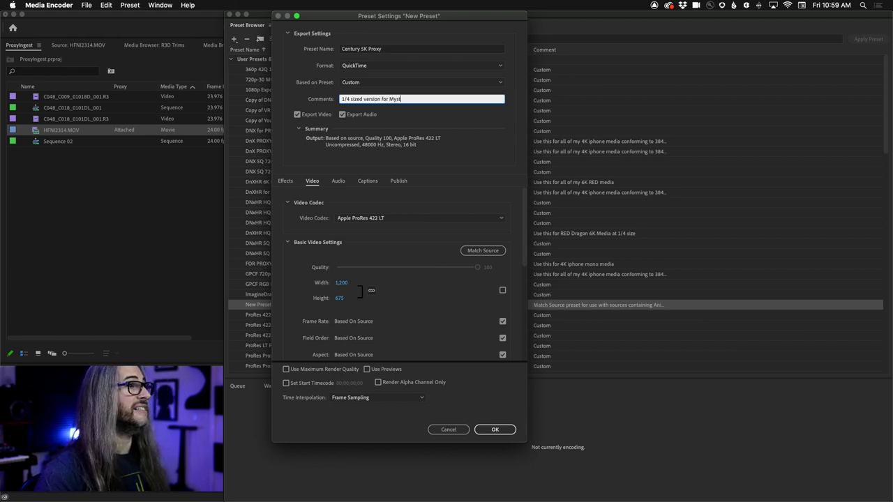
{"action": "type", "text": "erium 5K"}
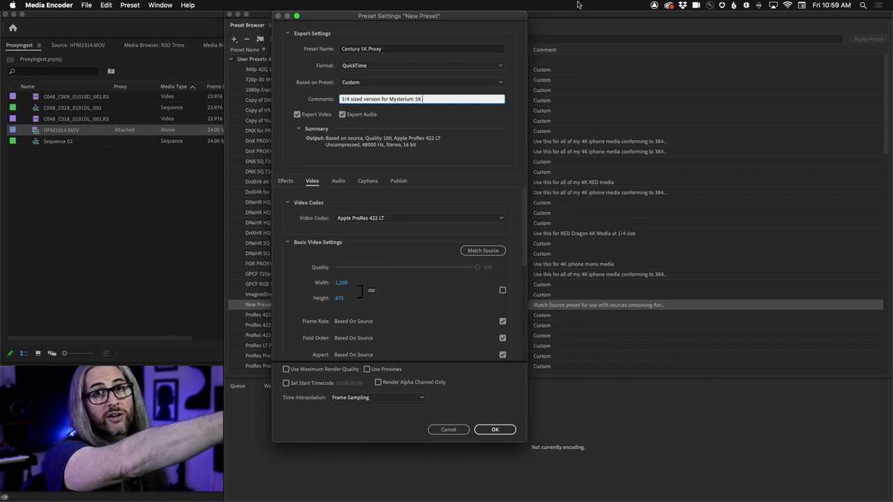
{"action": "left_click", "coordinate": [494, 429]}
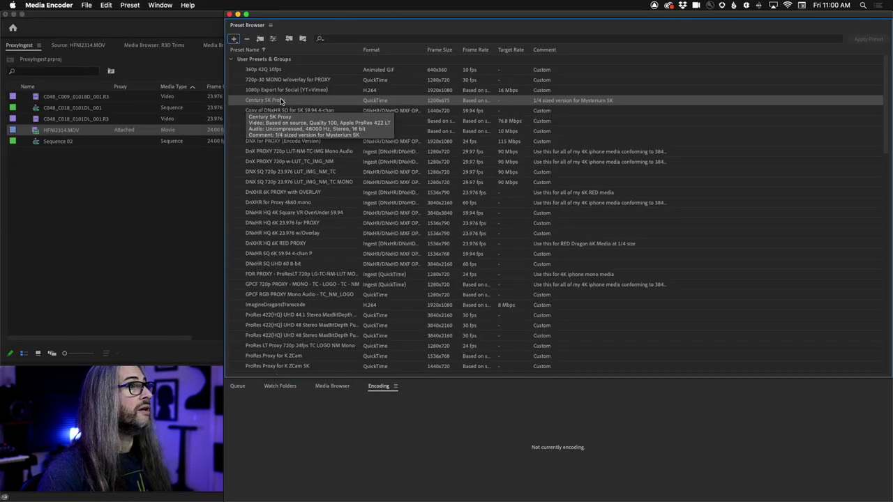
Create a new ingest preset and name it "Mysterium5K".
{"action": "right_click", "coordinate": [281, 101]}
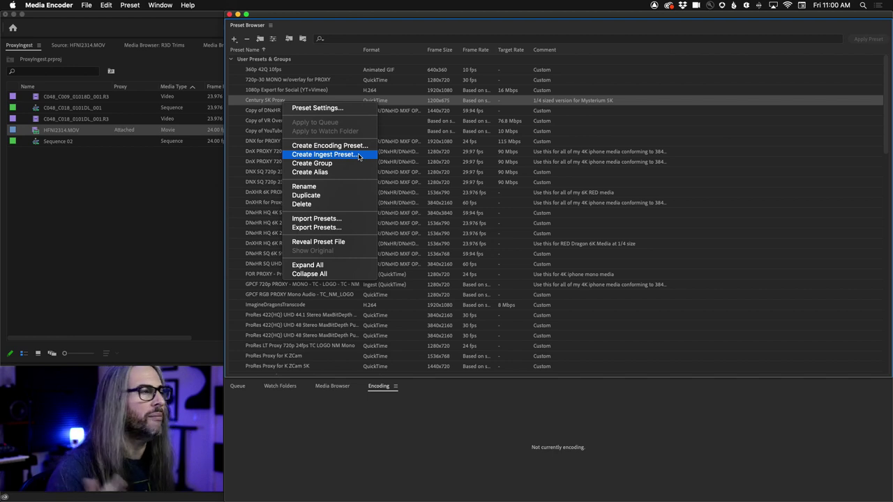
{"action": "left_click", "coordinate": [314, 156]}
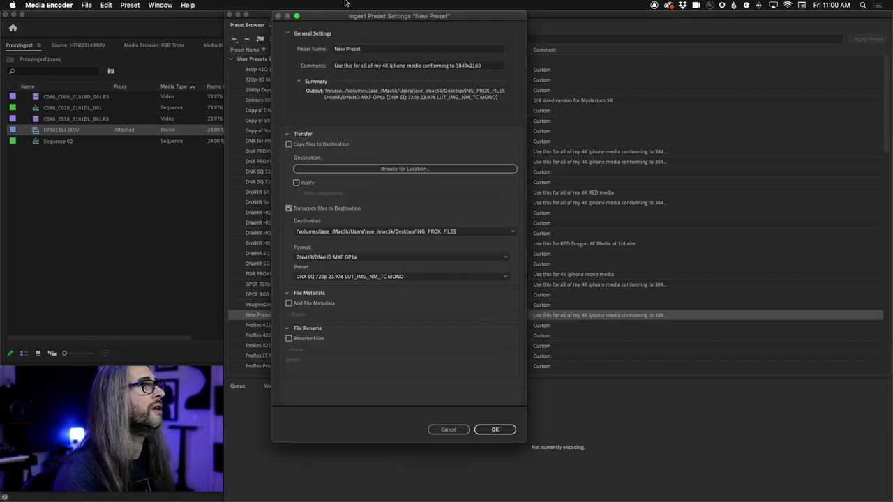
{"action": "left_click", "coordinate": [375, 49]}
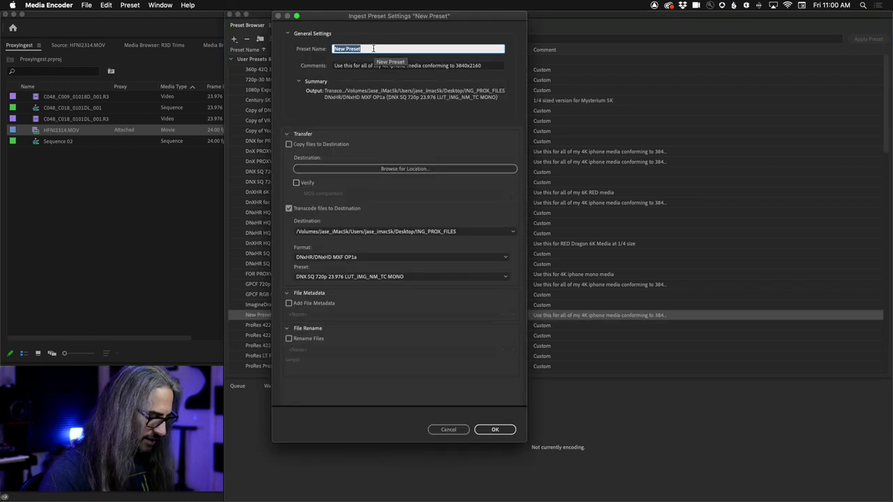
{"action": "type", "text": "Mysterium"}
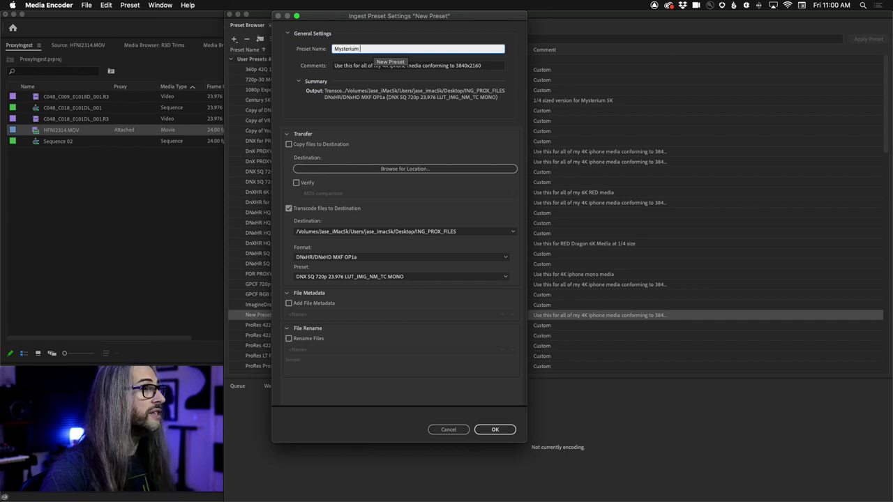
{"action": "type", "text": " 5K at 1/4 size"}
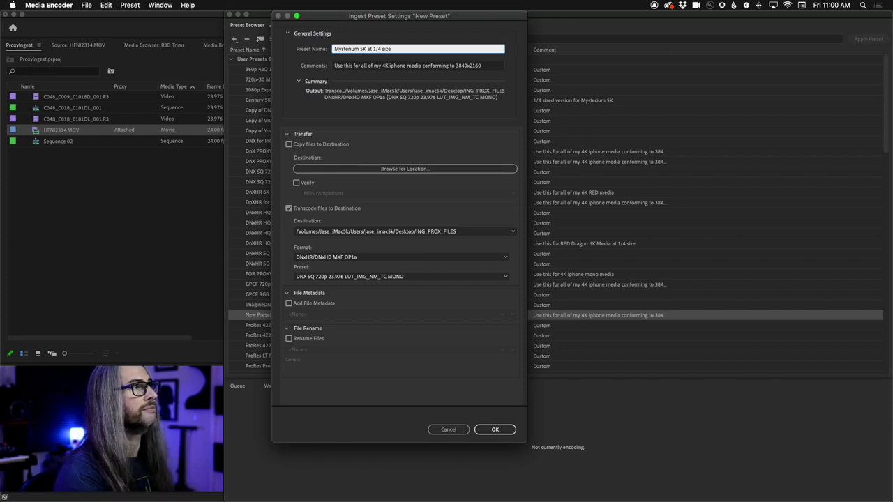
{"action": "triple_click", "coordinate": [396, 51]}
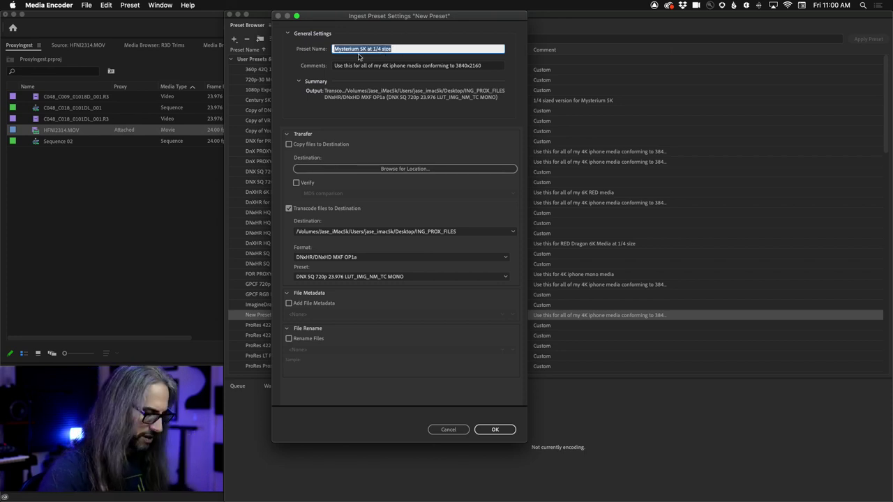
{"action": "type", "text": "Mysterium5K"}
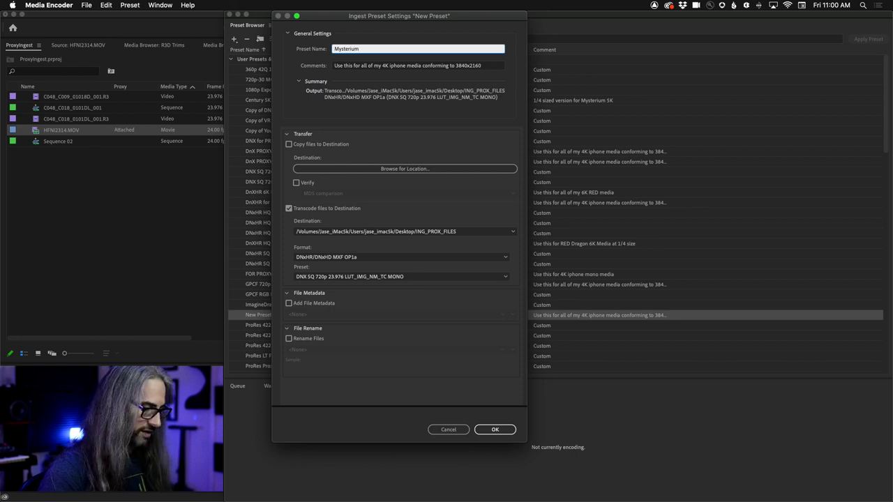
Replace the ingest preset's comment with "1/4 size ProResLT for Proxy".
{"action": "triple_click", "coordinate": [342, 66]}
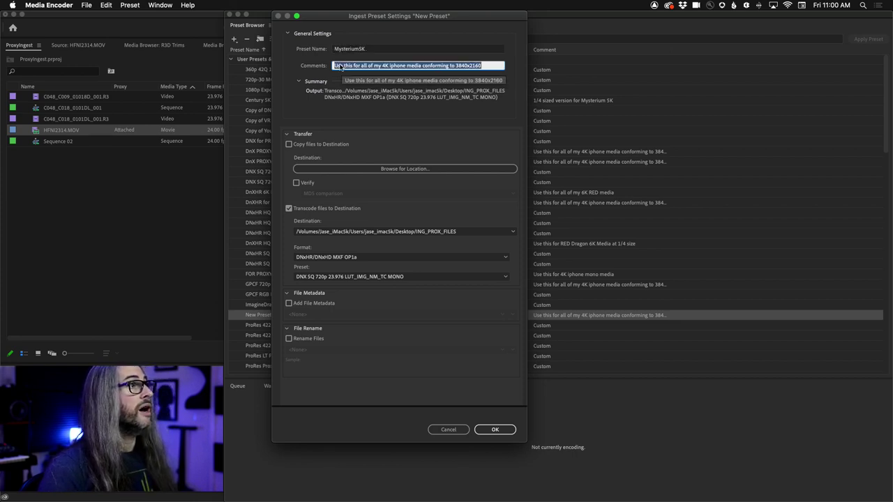
{"action": "type", "text": "1/4 size Pro"}
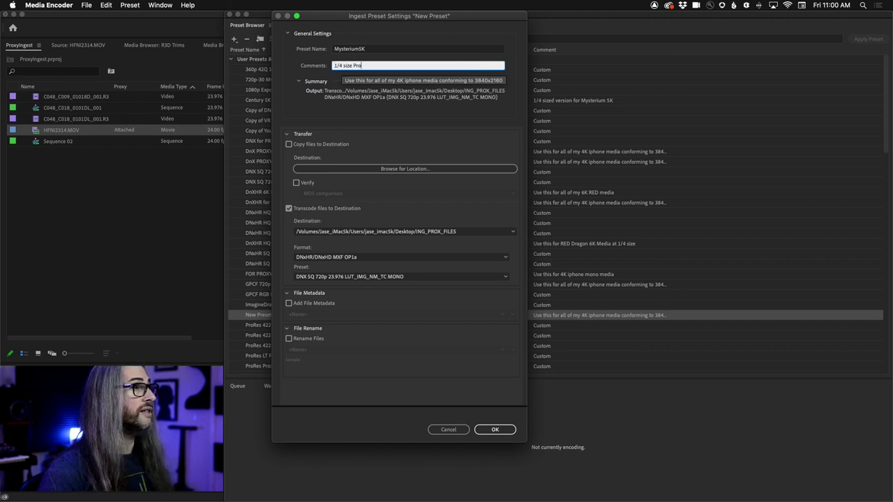
{"action": "type", "text": "ResLT for"}
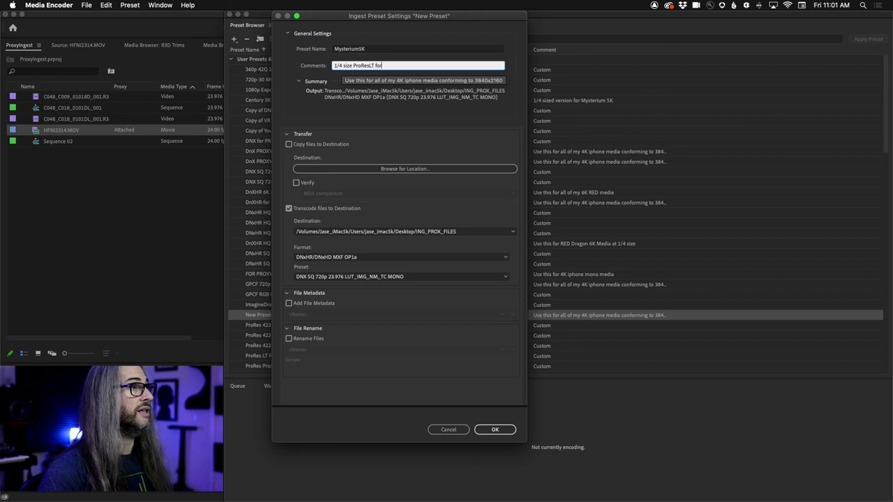
{"action": "type", "text": " Proxy"}
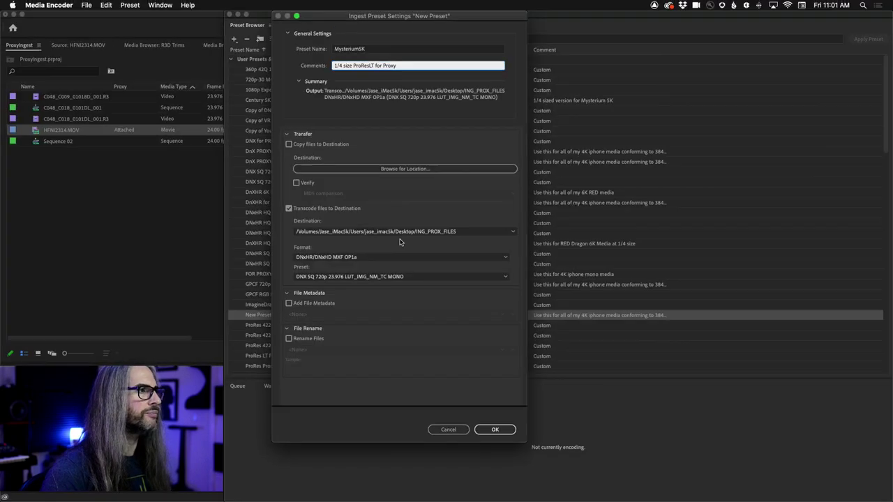
Set the ingest preset's transcoding format to QuickTime and its encoding preset to Century 5K Proxy.
{"action": "left_click", "coordinate": [399, 257]}
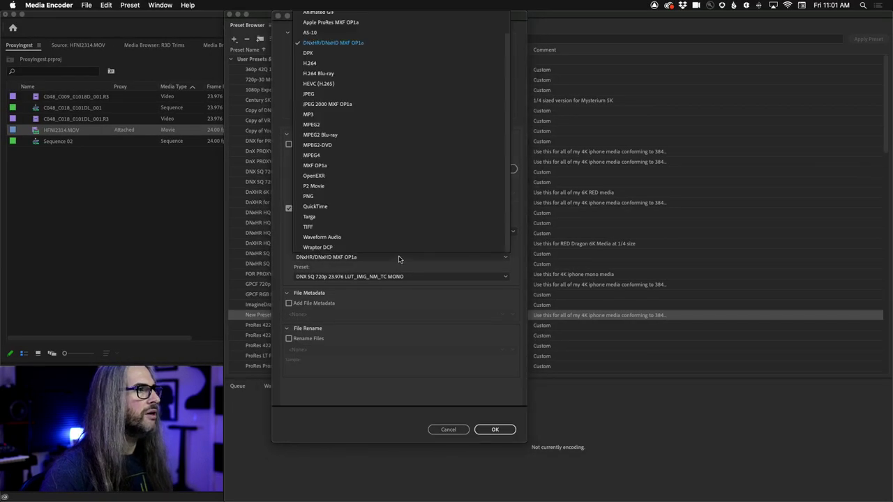
{"action": "left_click", "coordinate": [362, 206]}
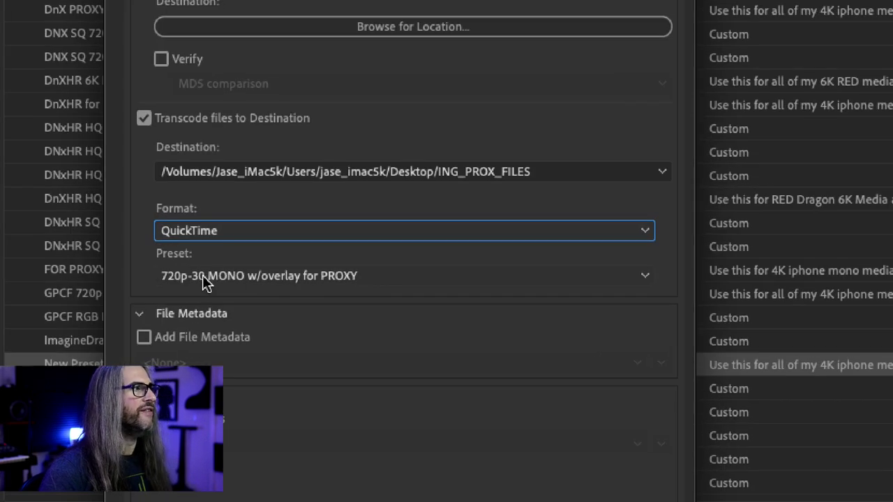
{"action": "left_click", "coordinate": [386, 282]}
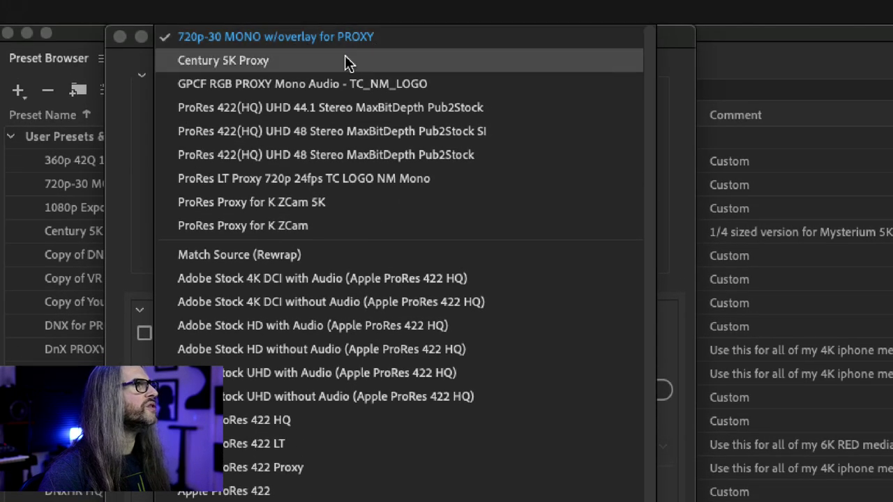
{"action": "left_click", "coordinate": [264, 64]}
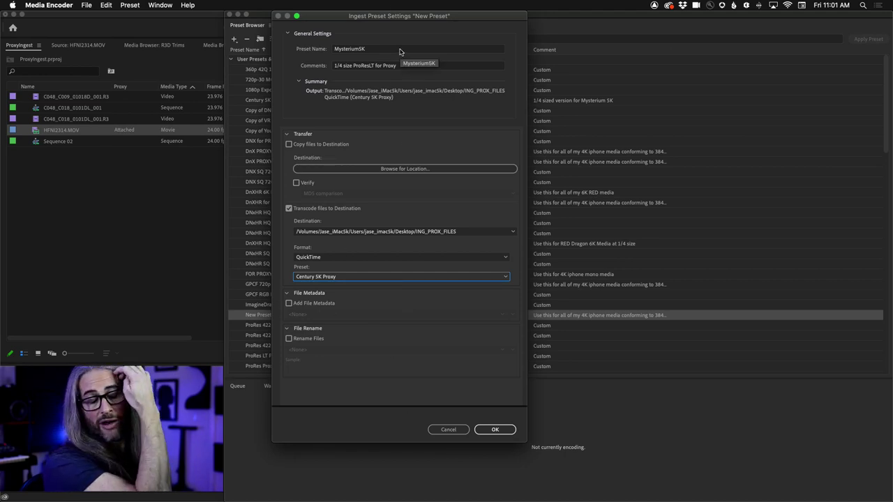
{"action": "left_click", "coordinate": [378, 169]}
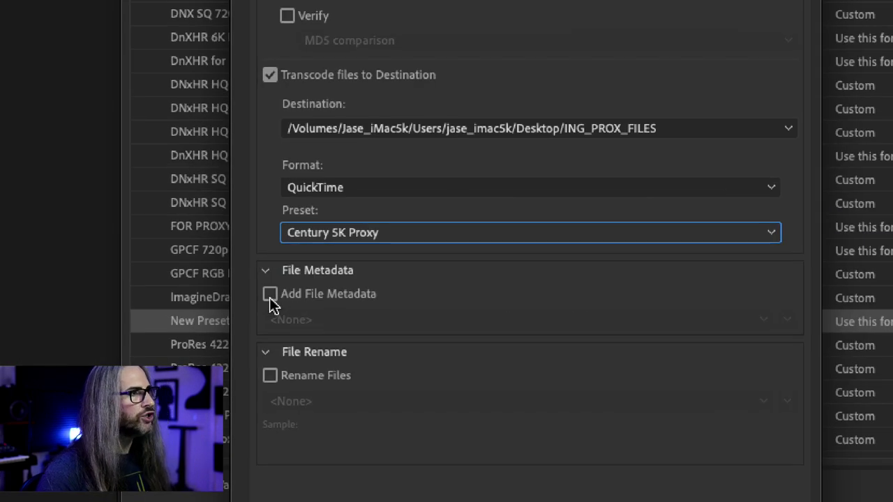
{"action": "left_click", "coordinate": [290, 306]}
{"action": "left_click", "coordinate": [271, 305]}
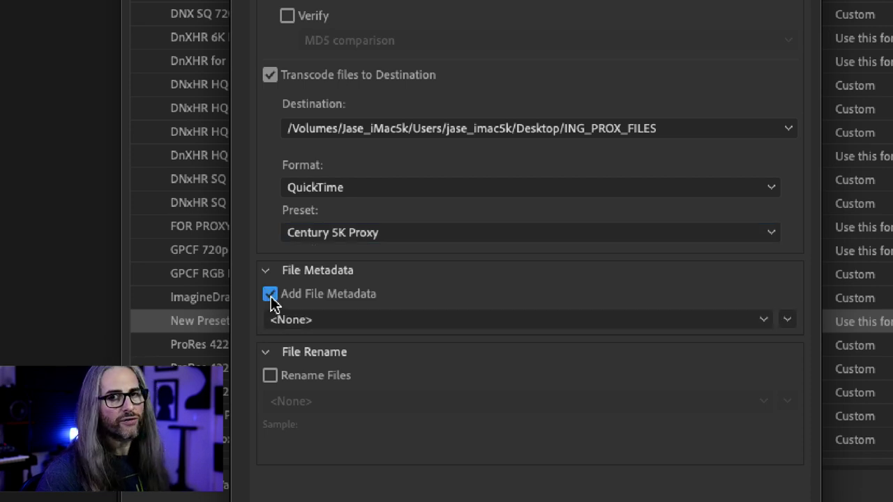
{"action": "key", "text": "space"}
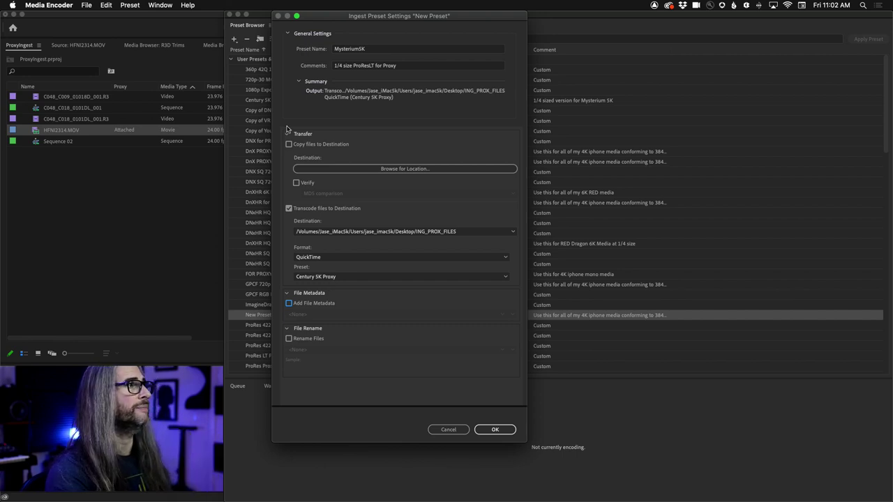
Try Apple ProRes 422 Proxy as the ingest preset's encoding preset, and return it to Century 5K Proxy.
{"action": "left_click_drag", "start_coordinate": [361, 17], "coordinate": [536, 47]}
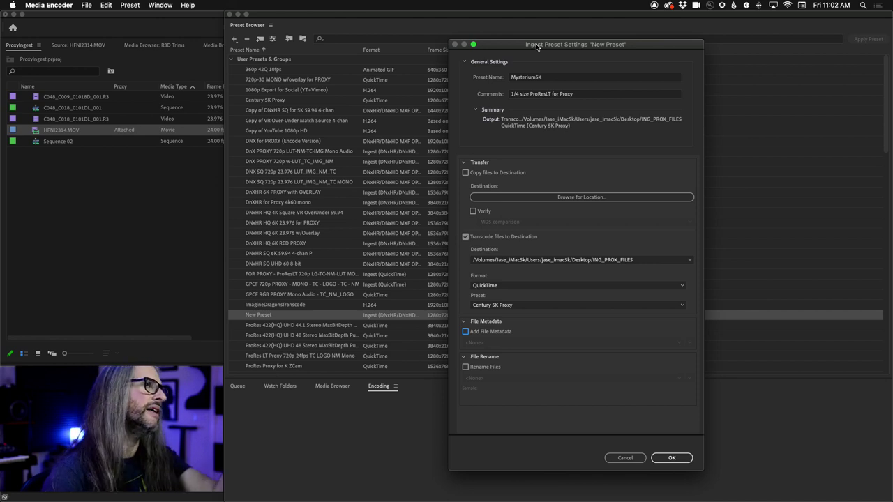
{"action": "left_click", "coordinate": [547, 308]}
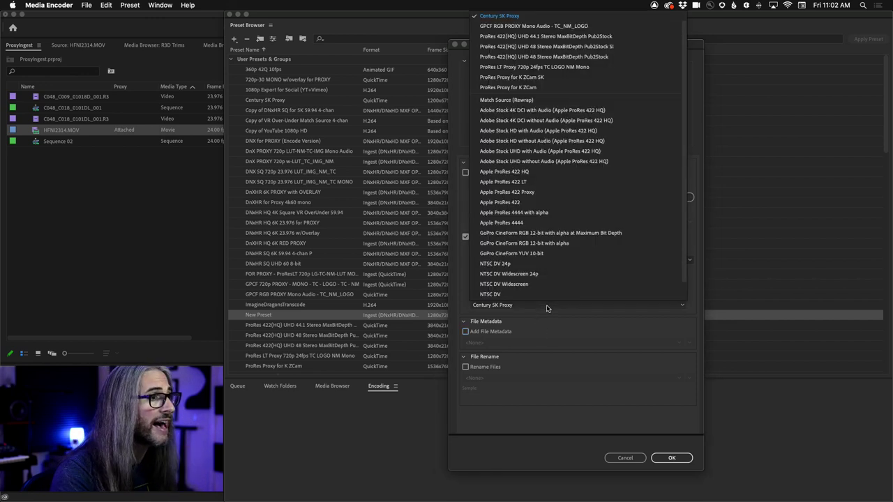
{"action": "left_click", "coordinate": [538, 192]}
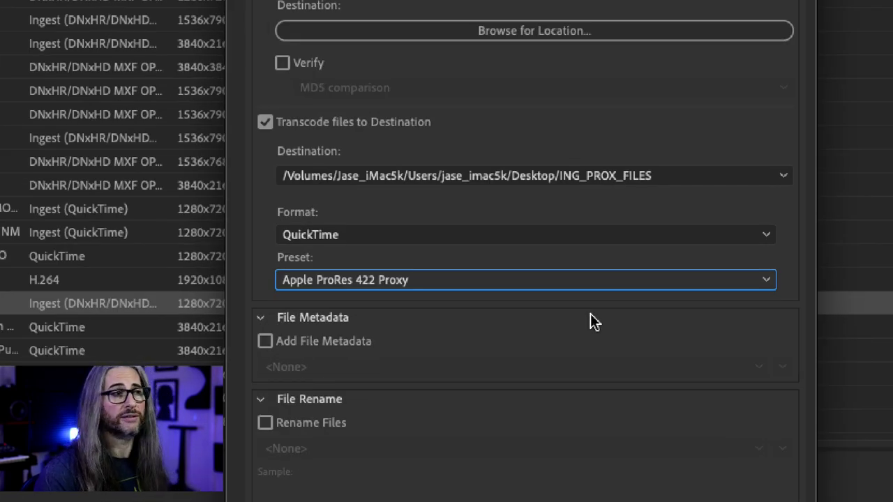
{"action": "left_click", "coordinate": [527, 285]}
{"action": "scroll", "coordinate": [456, 52], "scroll_direction": "up", "scroll_amount": 2}
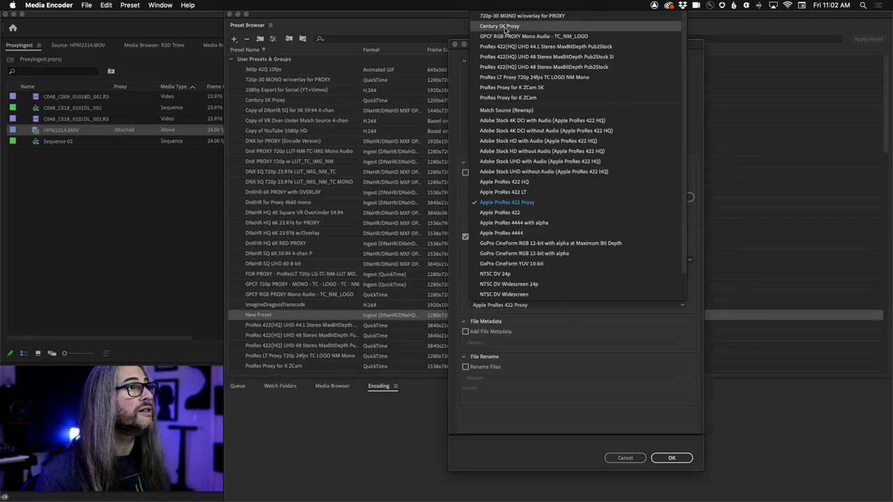
{"action": "left_click", "coordinate": [504, 26]}
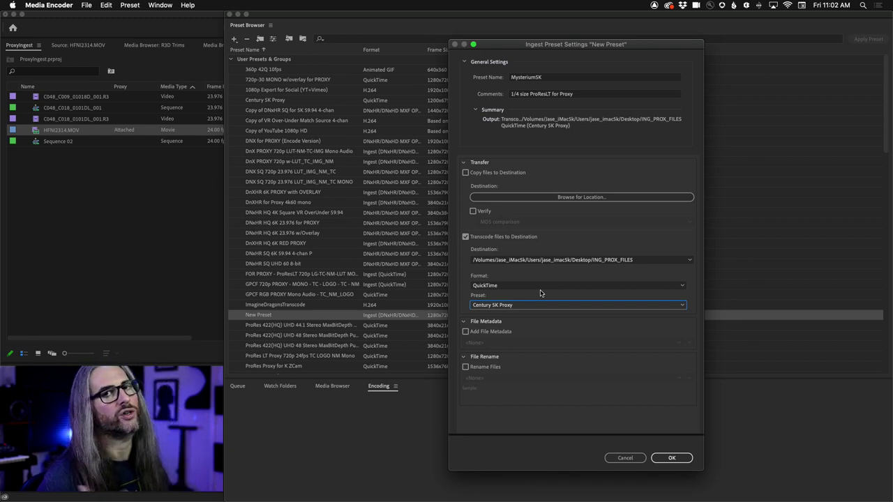
Save the Mysterium5K ingest preset with its current transcoding settings.
{"action": "left_click", "coordinate": [671, 458]}
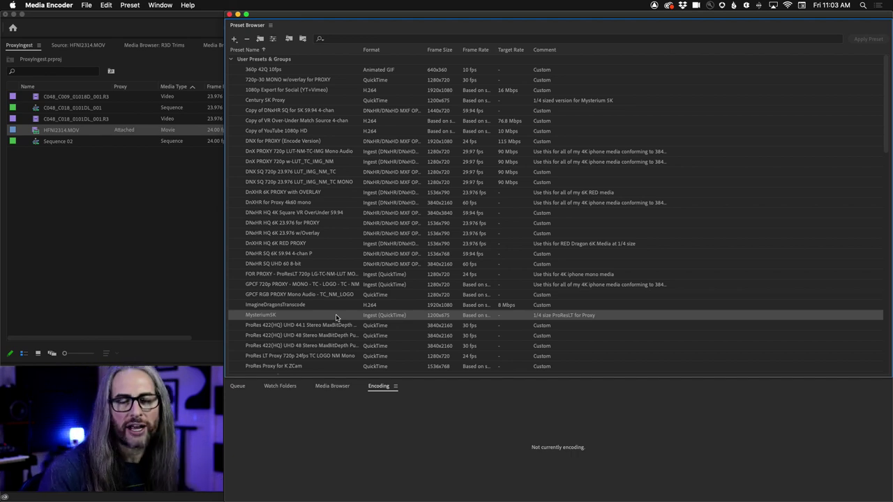
{"action": "left_click", "coordinate": [863, 6]}
{"action": "left_click", "coordinate": [863, 5]}
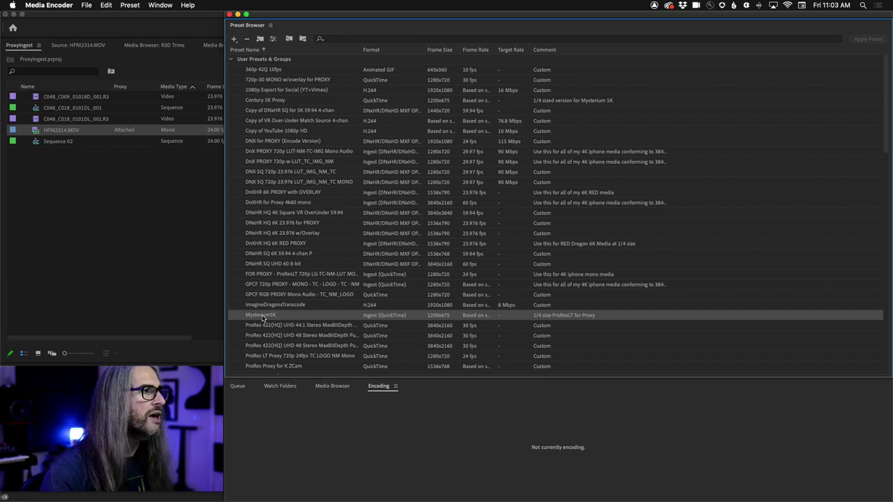
Export the Mysterium5K ingest preset to the Desktop as a video preset file (.epr) named Mysterium5K.
{"action": "mouse_move", "coordinate": [262, 318]}
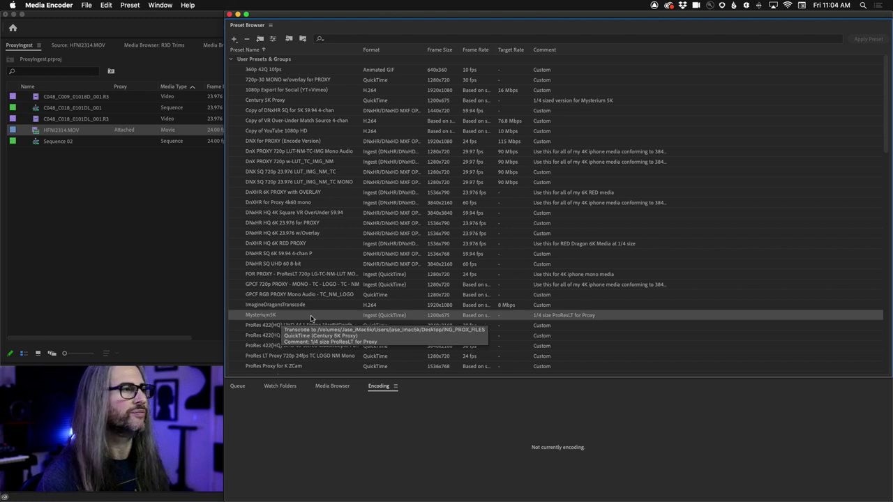
{"action": "right_click", "coordinate": [265, 316]}
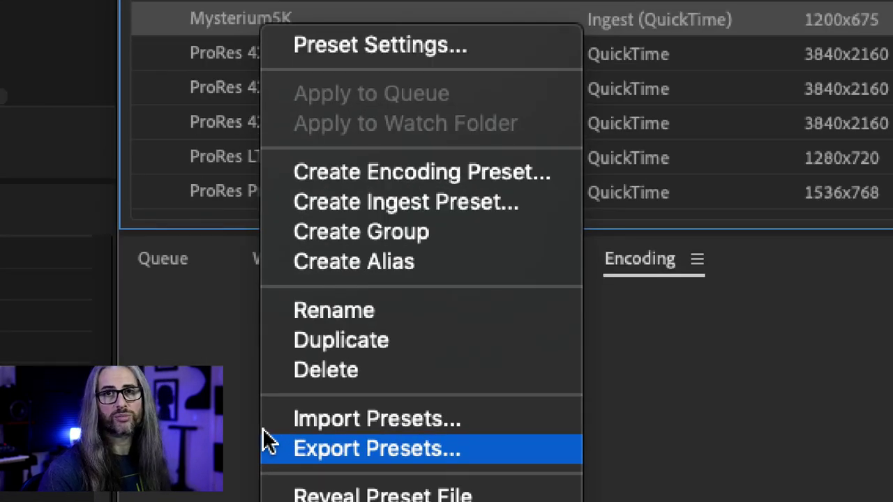
{"action": "left_click", "coordinate": [343, 450]}
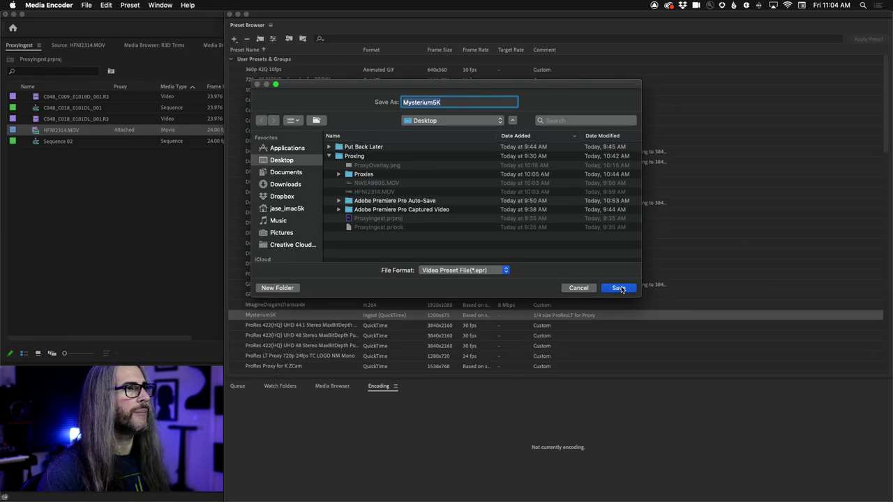
{"action": "left_click", "coordinate": [619, 288]}
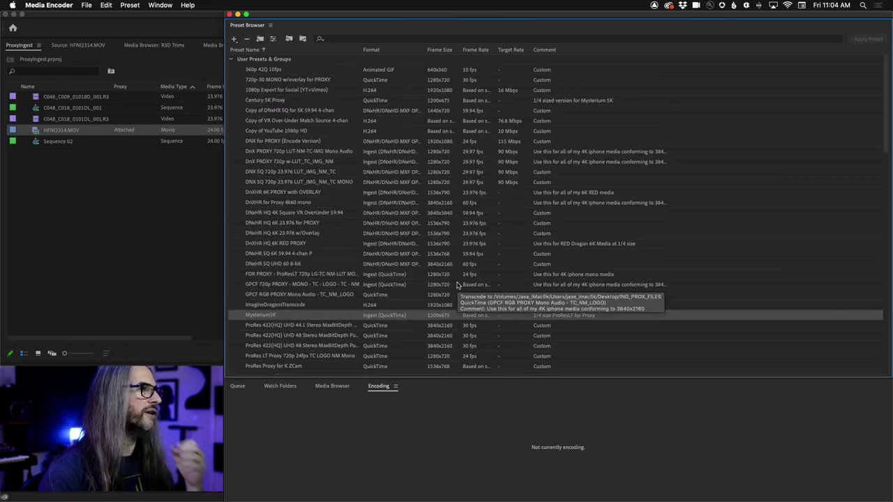
Switch to Premiere Pro and import the clip C048_C009_01018D_001.R3D from the R3D Trims folder.
{"action": "left_click", "coordinate": [127, 185]}
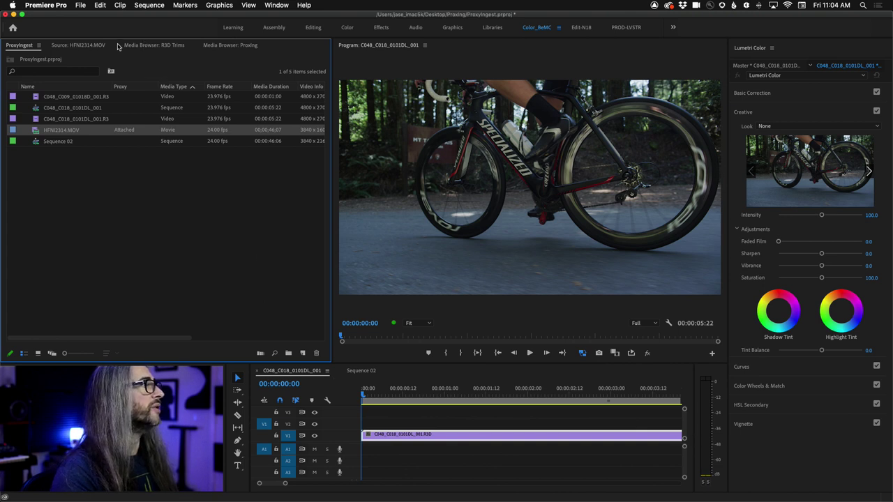
{"action": "left_click", "coordinate": [150, 45]}
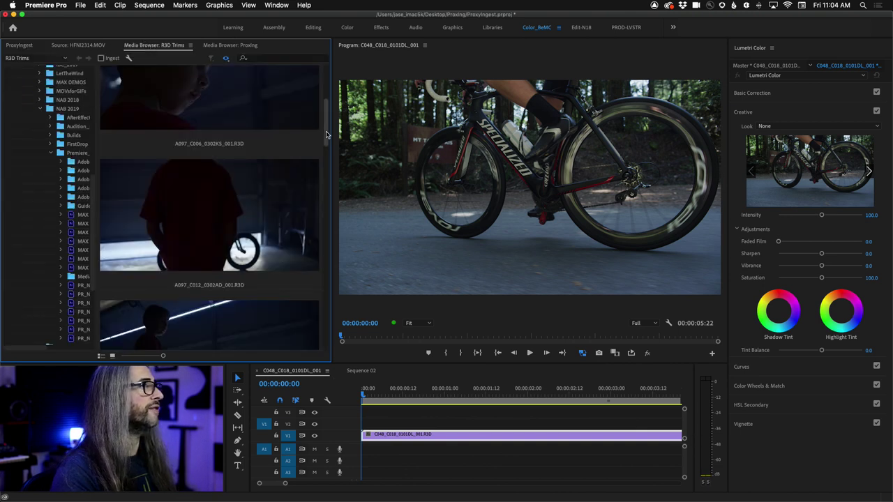
{"action": "left_click_drag", "start_coordinate": [328, 136], "coordinate": [328, 245]}
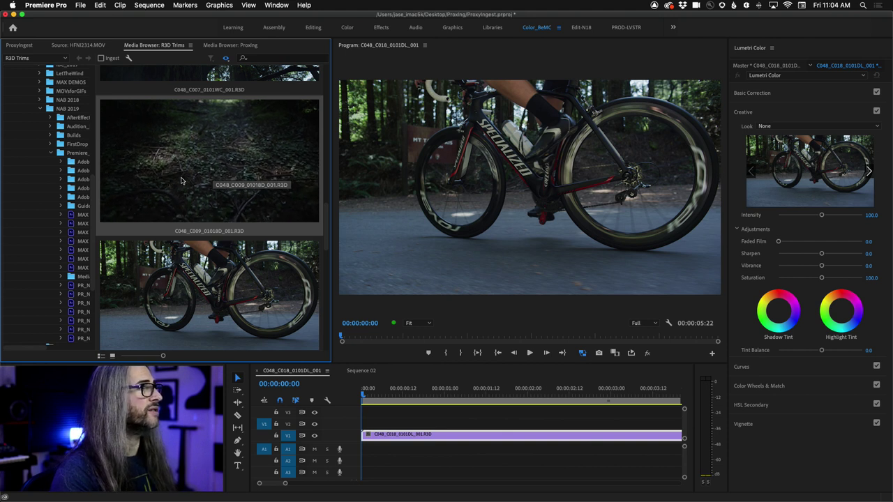
{"action": "right_click", "coordinate": [207, 159]}
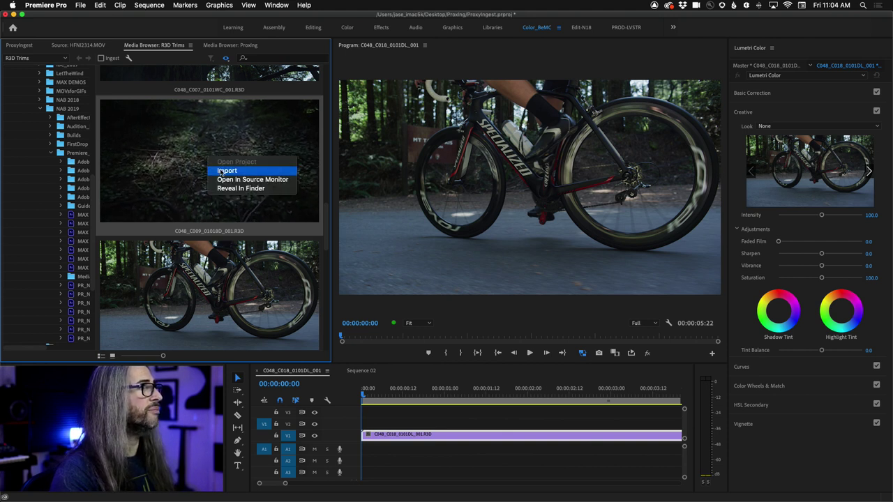
{"action": "left_click", "coordinate": [222, 171]}
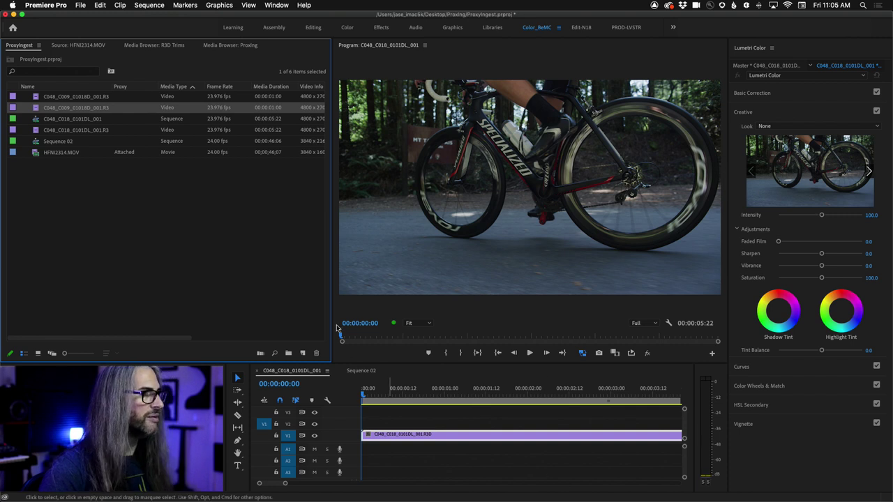
Place the newly imported forest clip on track V2, directly after the end of the bicycle clip.
{"action": "left_click", "coordinate": [291, 376]}
{"action": "key", "text": "backslash"}
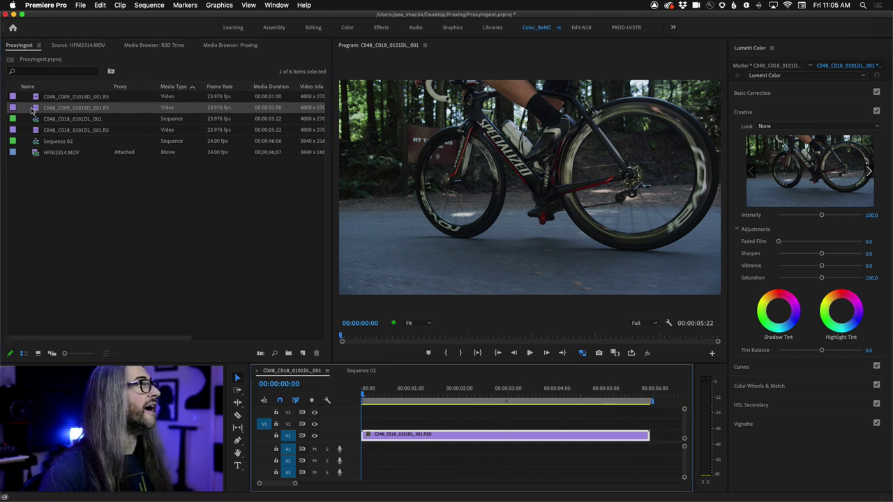
{"action": "left_click_drag", "start_coordinate": [32, 109], "coordinate": [653, 430]}
Play the sequence across the cut from the bicycle clip to the forest clip, and fit the whole sequence in the timeline.
{"action": "left_click", "coordinate": [625, 392]}
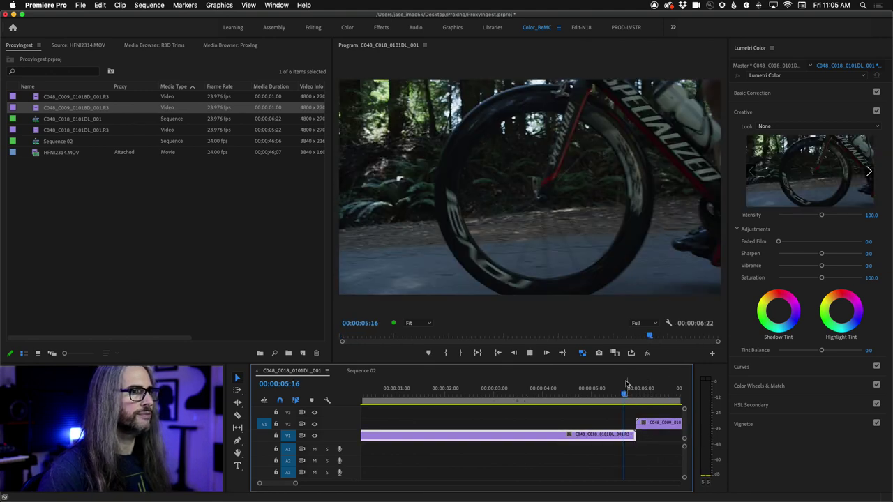
{"action": "key", "text": "space"}
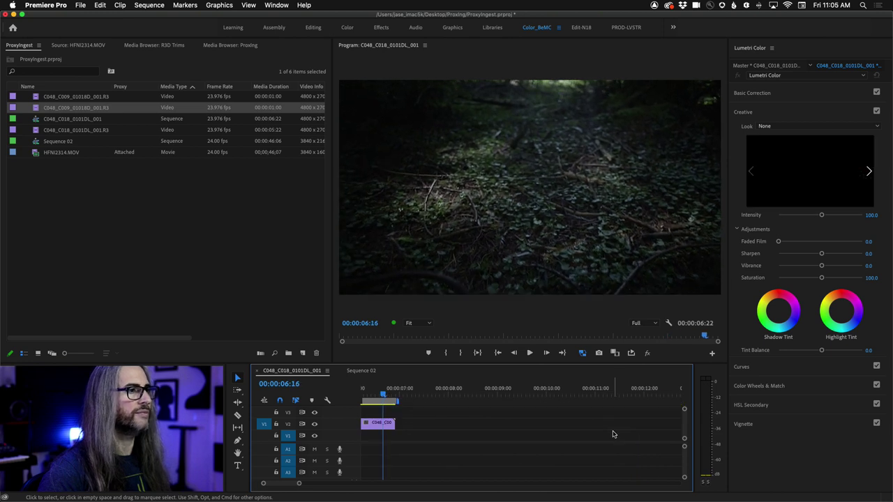
{"action": "key", "text": "backslash"}
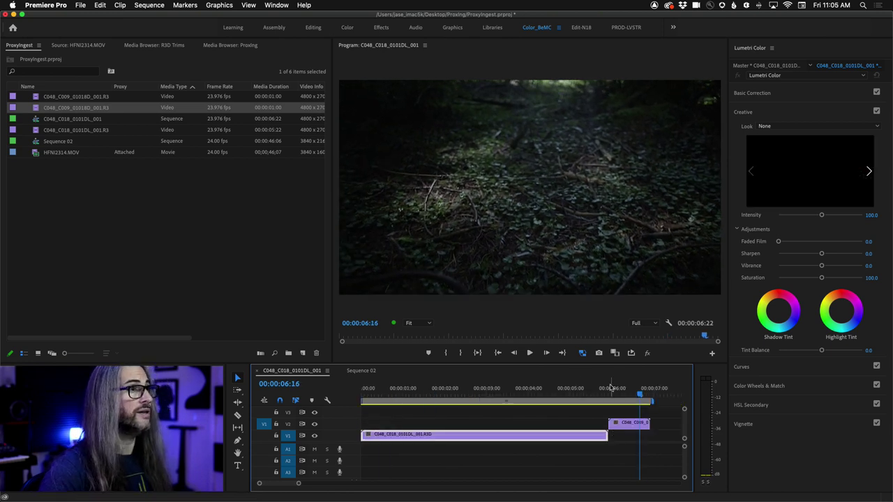
Open the proxy creation settings for the newly imported C048_C009_01018D_001.R3D clip in the project.
{"action": "right_click", "coordinate": [38, 108]}
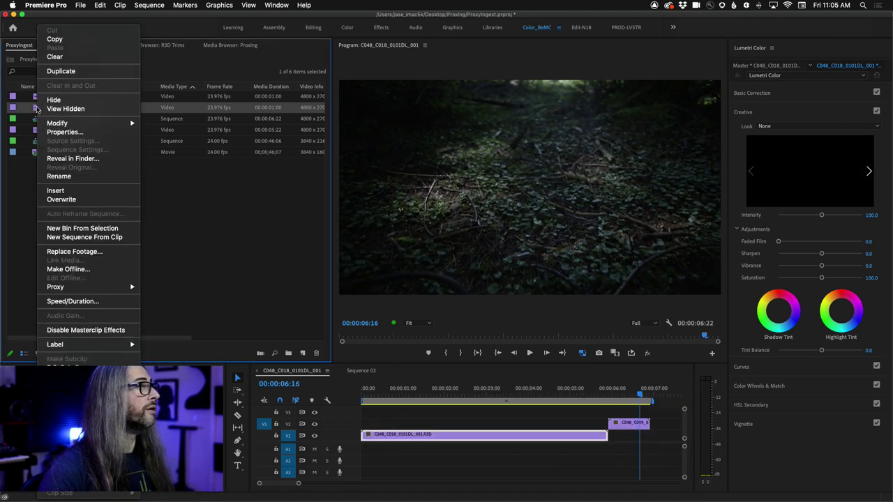
{"action": "mouse_move", "coordinate": [76, 288]}
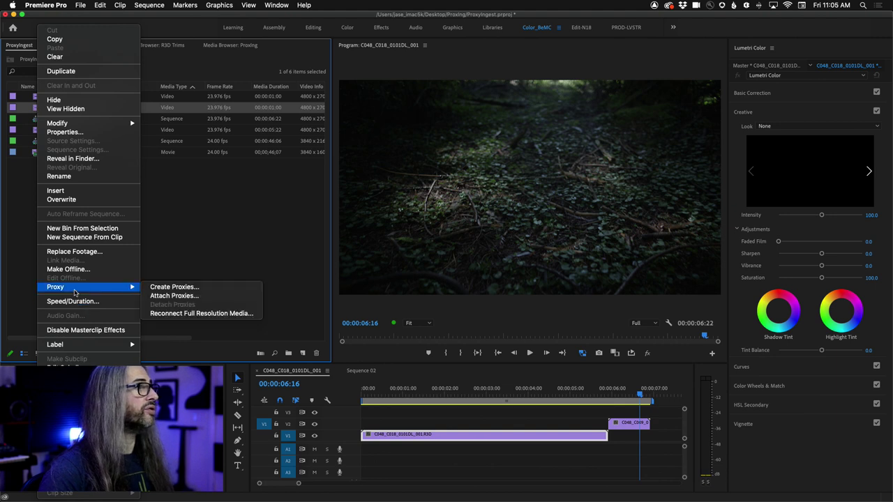
{"action": "left_click", "coordinate": [217, 290]}
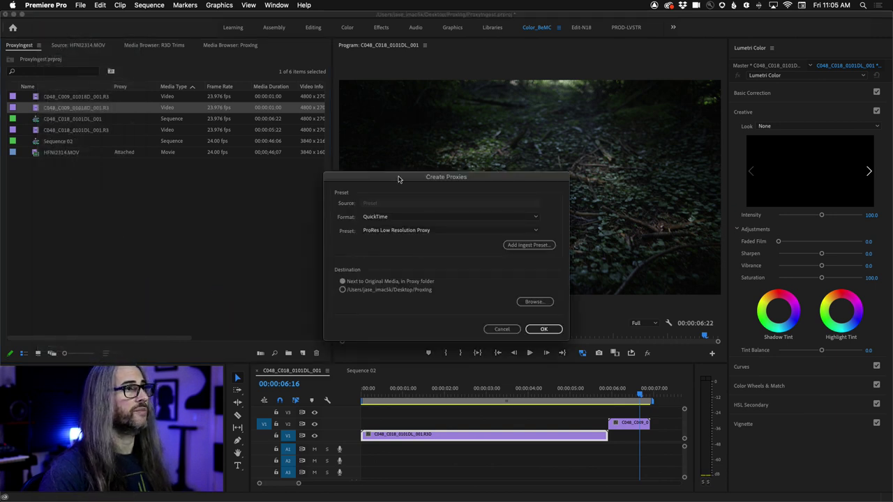
{"action": "left_click_drag", "start_coordinate": [398, 177], "coordinate": [488, 89]}
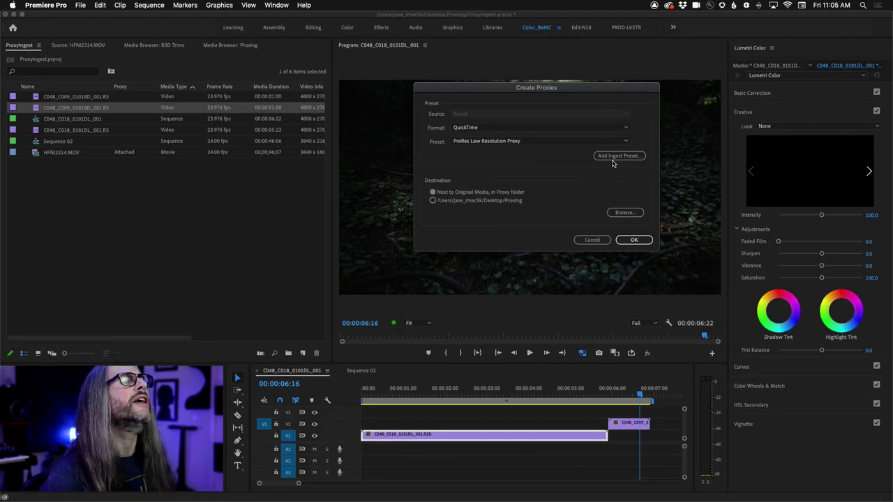
Create the clip's proxy next to the original media using the Mysterium5K.epr ingest preset from the Desktop, and check its encoding in Media Encoder.
{"action": "left_click", "coordinate": [621, 160]}
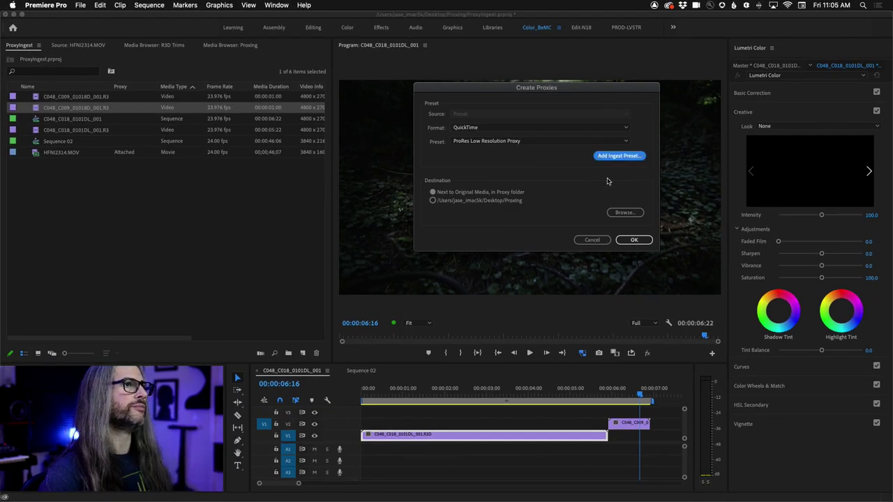
{"action": "left_click", "coordinate": [475, 102]}
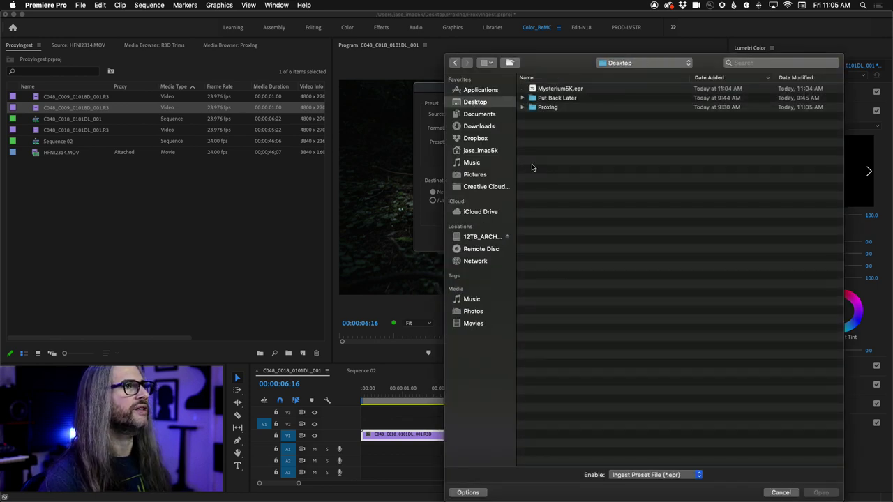
{"action": "left_click", "coordinate": [558, 89]}
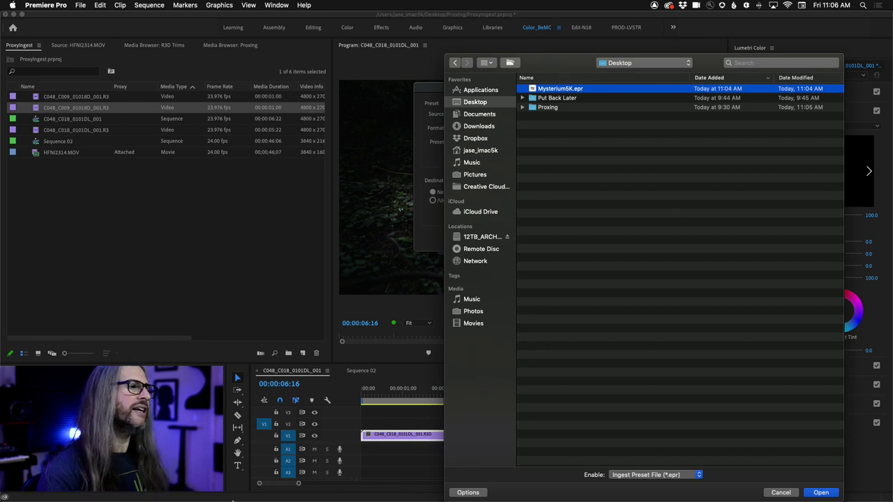
{"action": "mouse_move", "coordinate": [240, 497]}
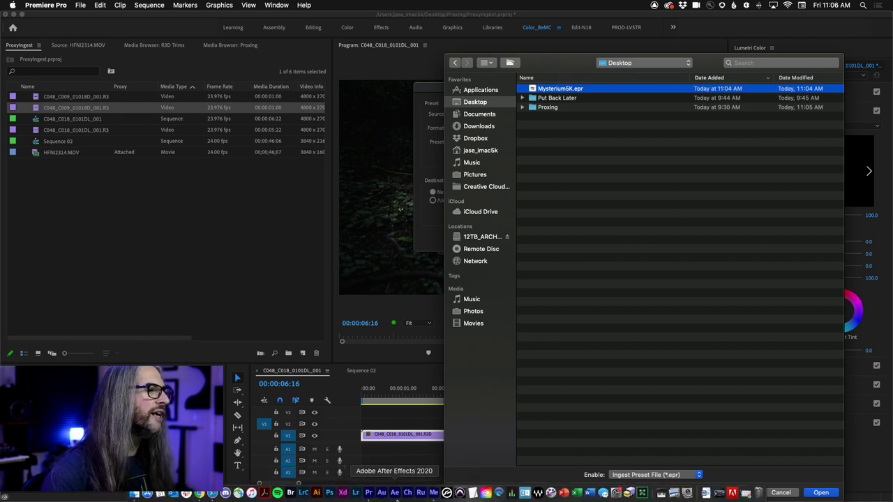
{"action": "key", "text": "super+Tab"}
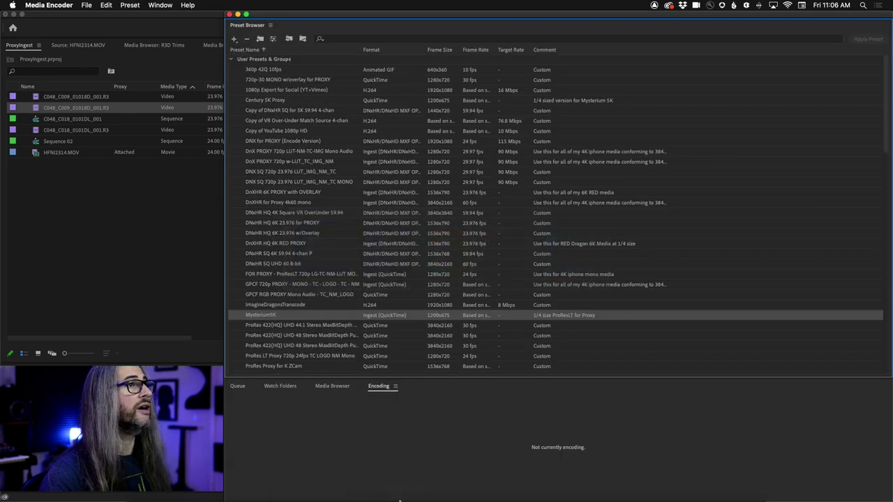
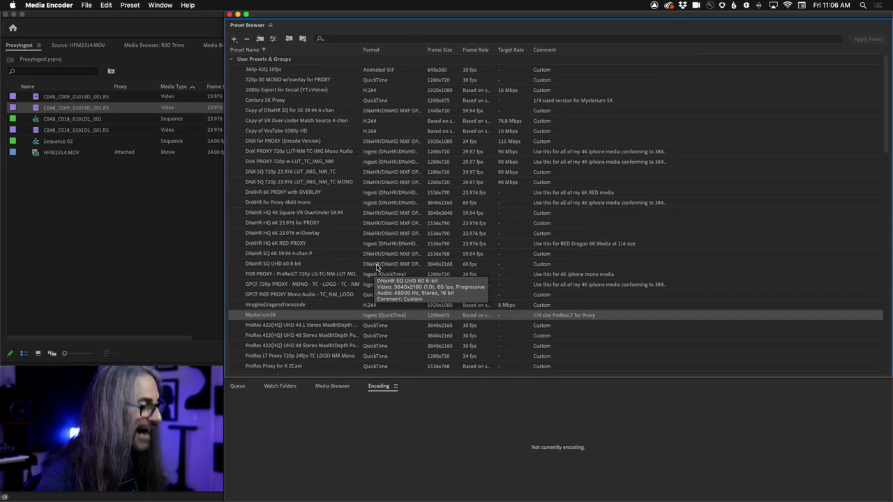
{"action": "key", "text": "super+Tab"}
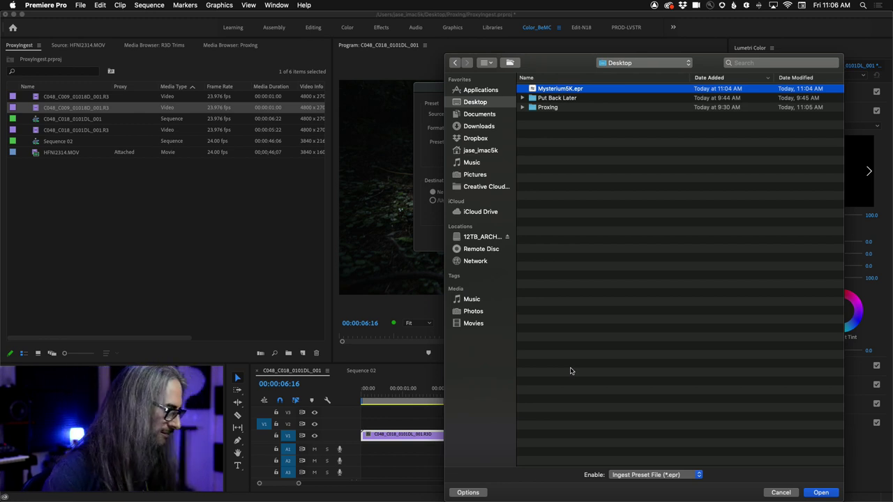
{"action": "left_click", "coordinate": [821, 492]}
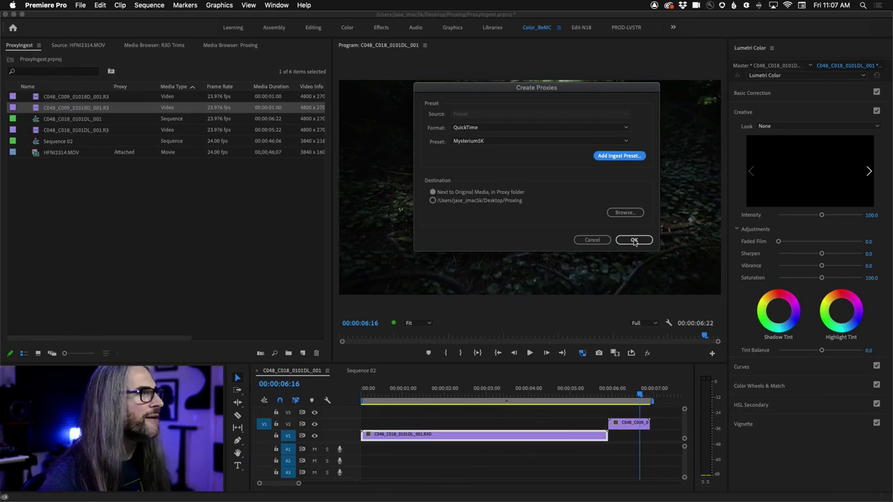
{"action": "left_click", "coordinate": [634, 240]}
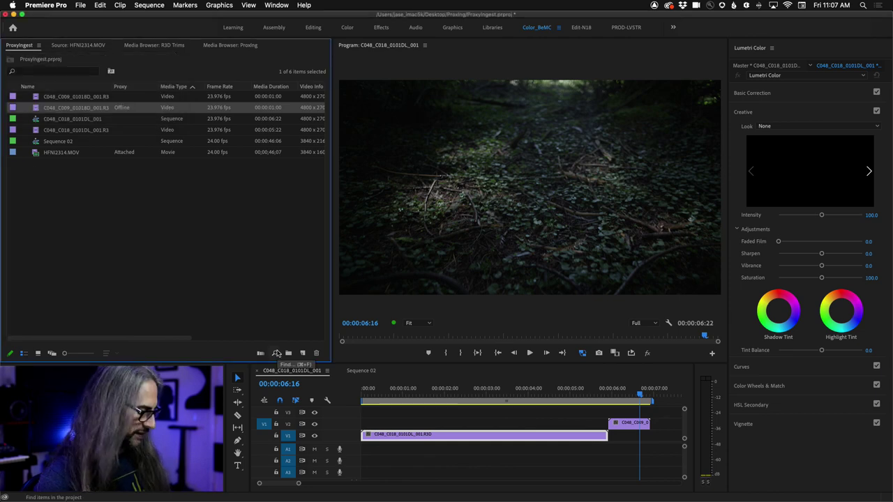
{"action": "key", "text": "super+Tab"}
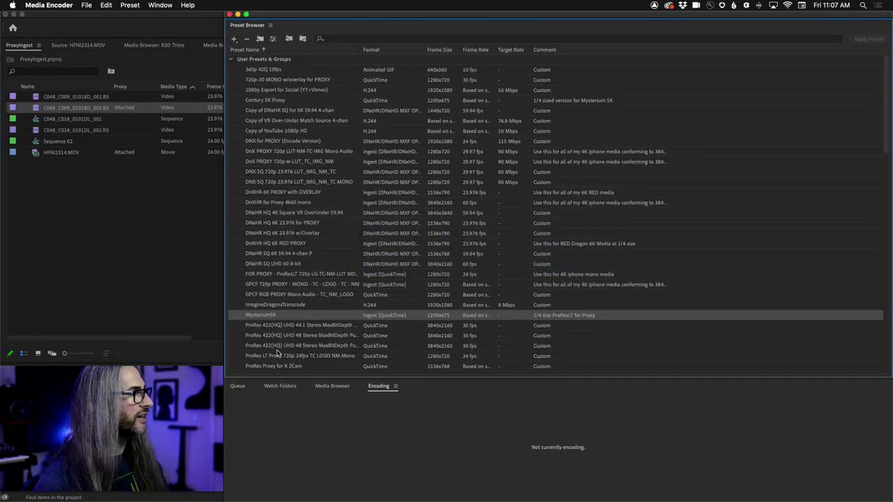
{"action": "key", "text": "super+Tab"}
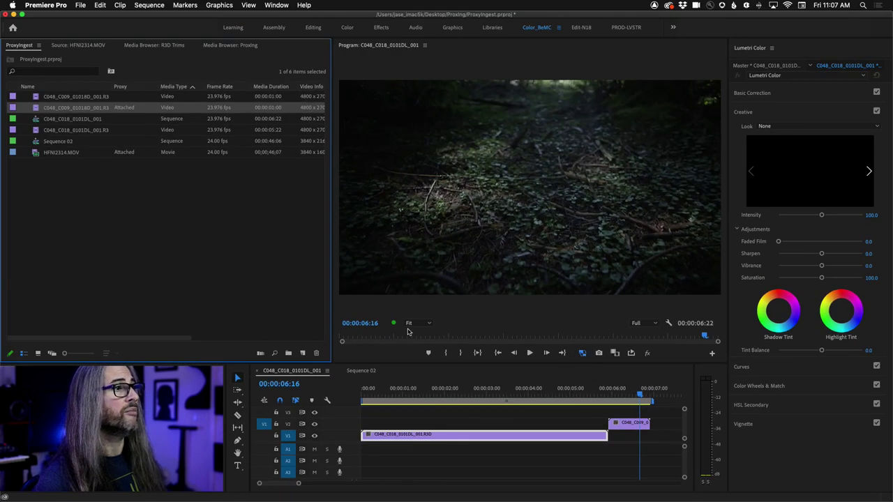
Compare the forest clip with proxies off and on, and play it back from 00:00:06:00 with proxies enabled.
{"action": "left_click", "coordinate": [627, 395]}
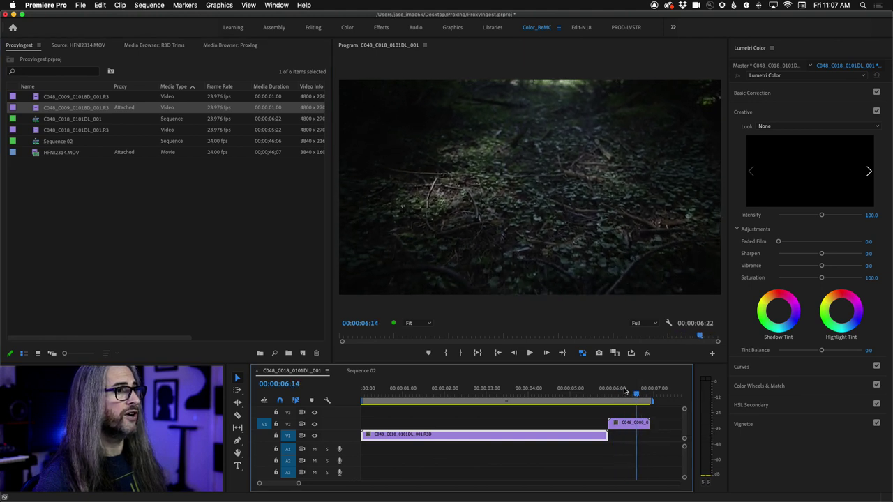
{"action": "left_click", "coordinate": [583, 353]}
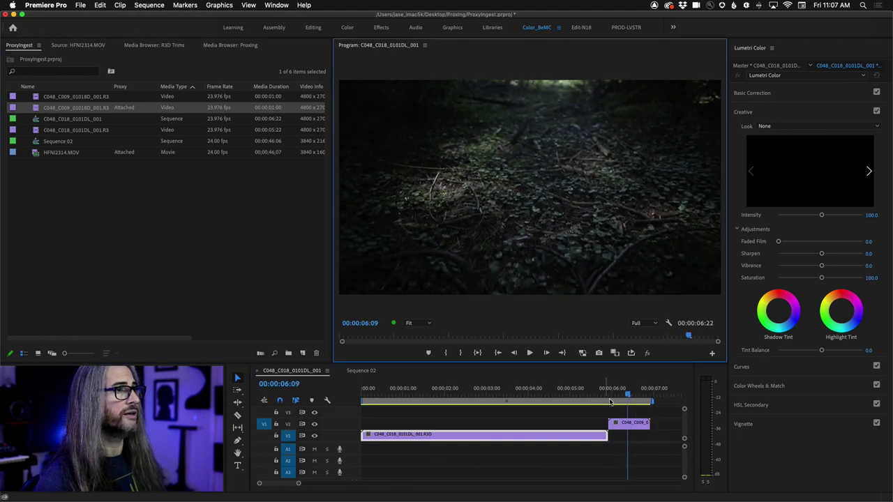
{"action": "left_click", "coordinate": [583, 353]}
{"action": "key", "text": "space"}
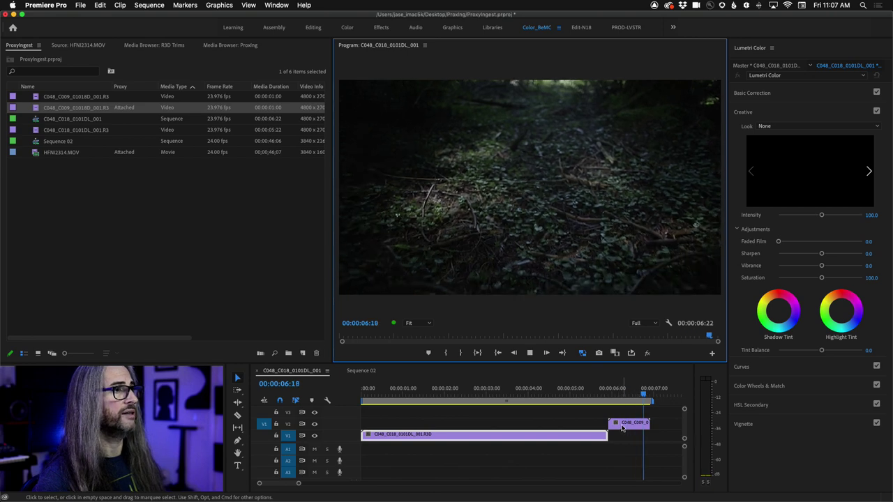
{"action": "left_click", "coordinate": [613, 395]}
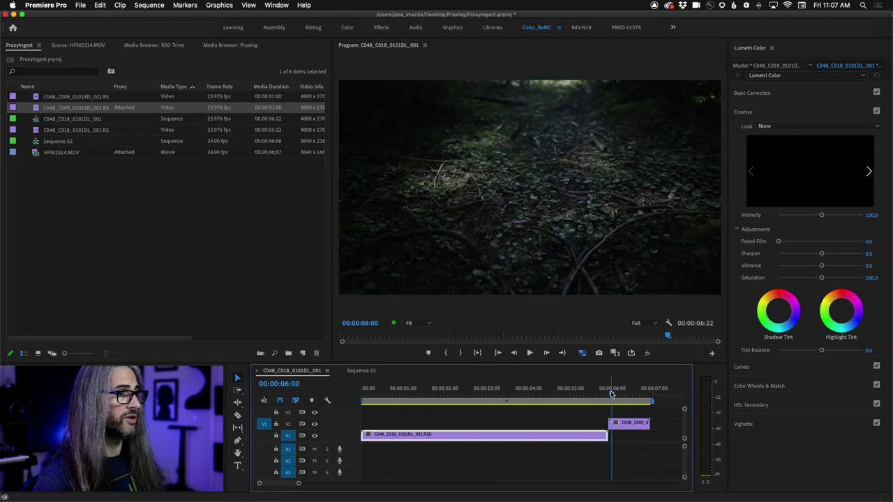
{"action": "key", "text": "space"}
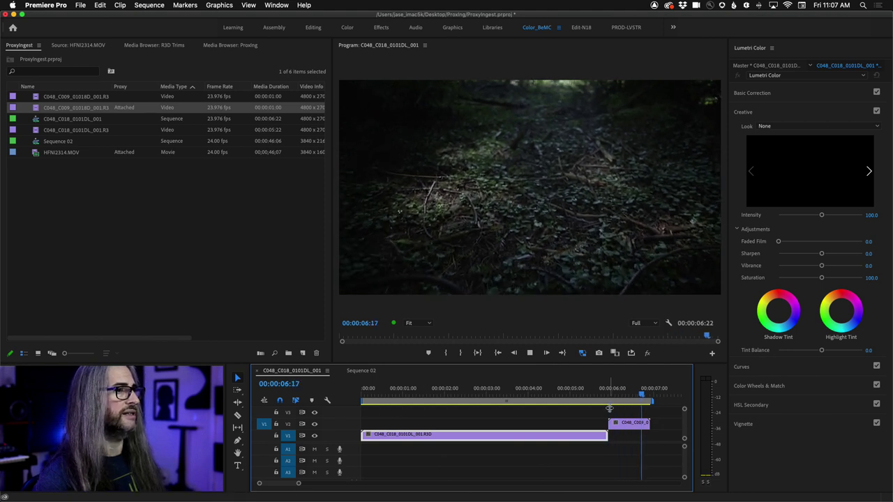
{"action": "key", "text": "space"}
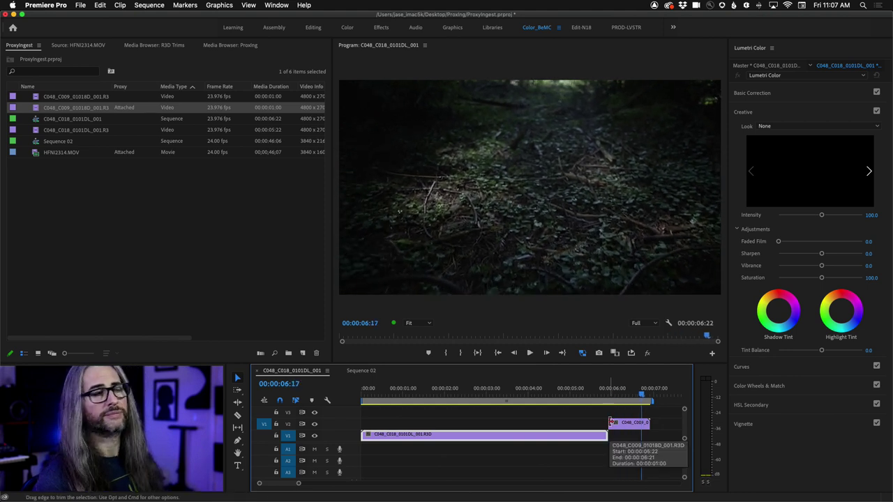
Clear the selection in the project and return the playhead to the start of the sequence.
{"action": "left_click", "coordinate": [79, 122]}
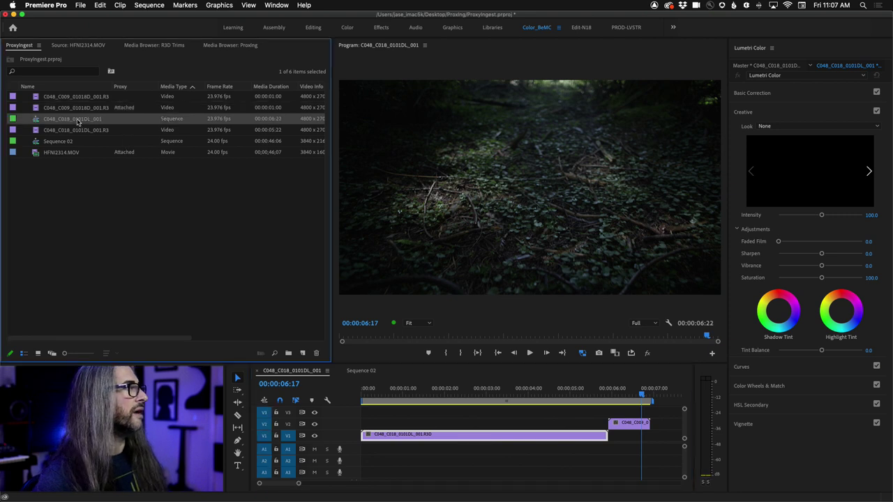
{"action": "left_click", "coordinate": [77, 180]}
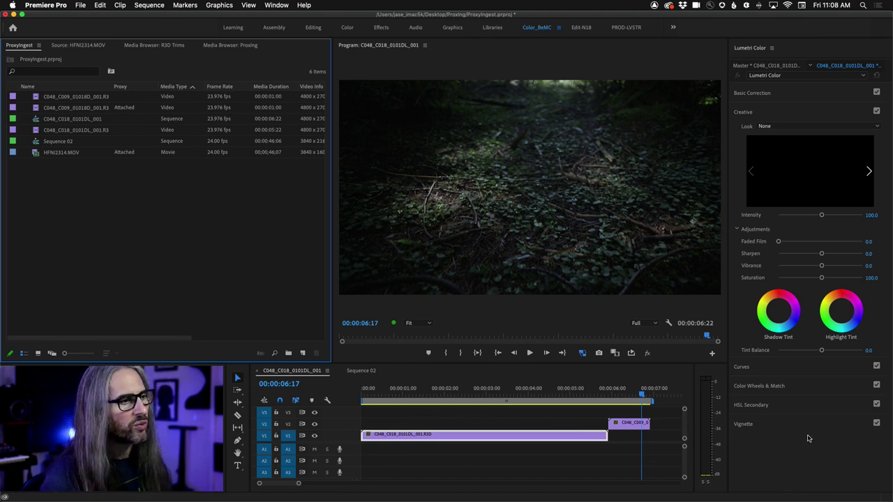
{"action": "left_click", "coordinate": [405, 389]}
{"action": "key", "text": "Home"}
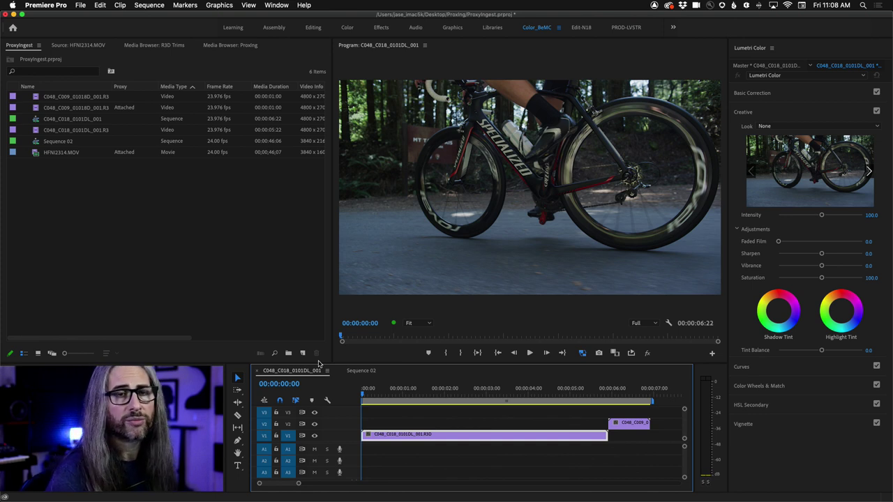
Force quit After Effects and switch to Media Encoder.
{"action": "mouse_move", "coordinate": [371, 495]}
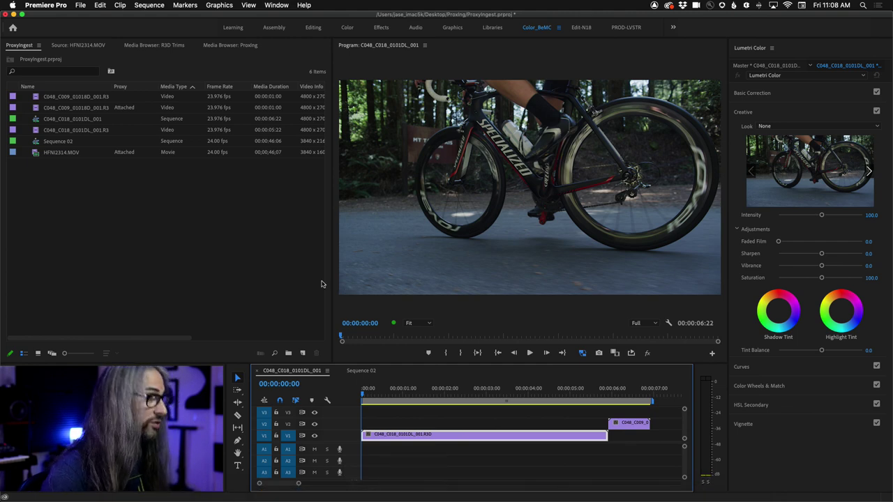
{"action": "key", "text": "super+Tab"}
{"action": "key", "text": "super+Tab"}
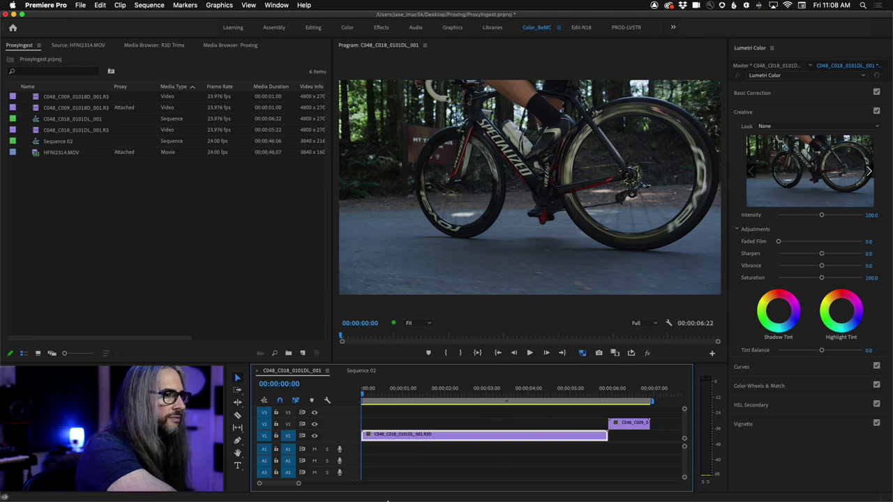
{"action": "right_click", "coordinate": [395, 492]}
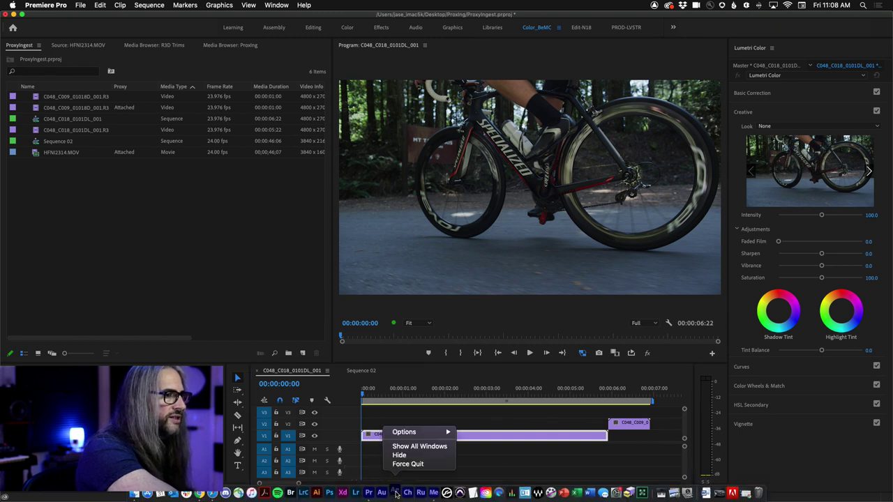
{"action": "left_click", "coordinate": [407, 464]}
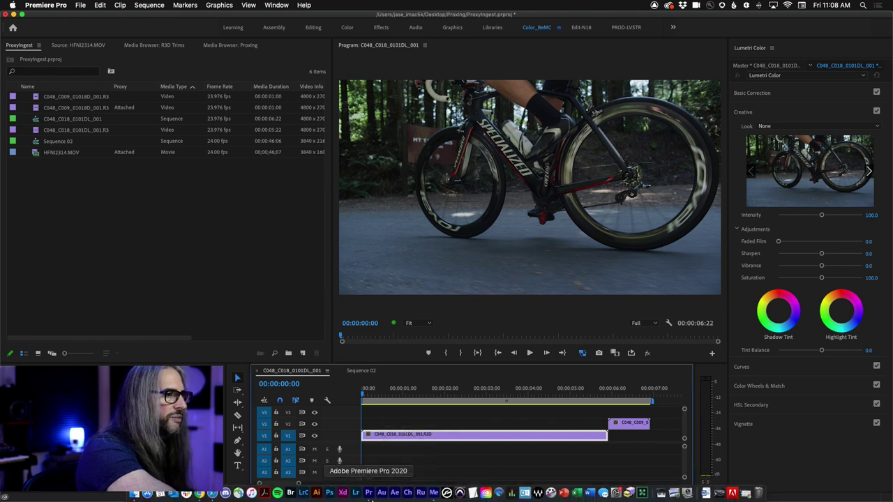
{"action": "left_click", "coordinate": [433, 496]}
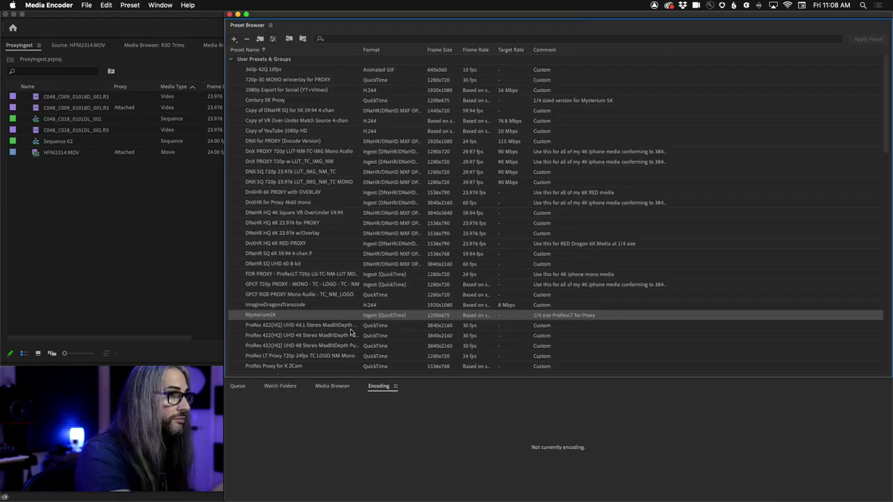
{"action": "left_click", "coordinate": [240, 39]}
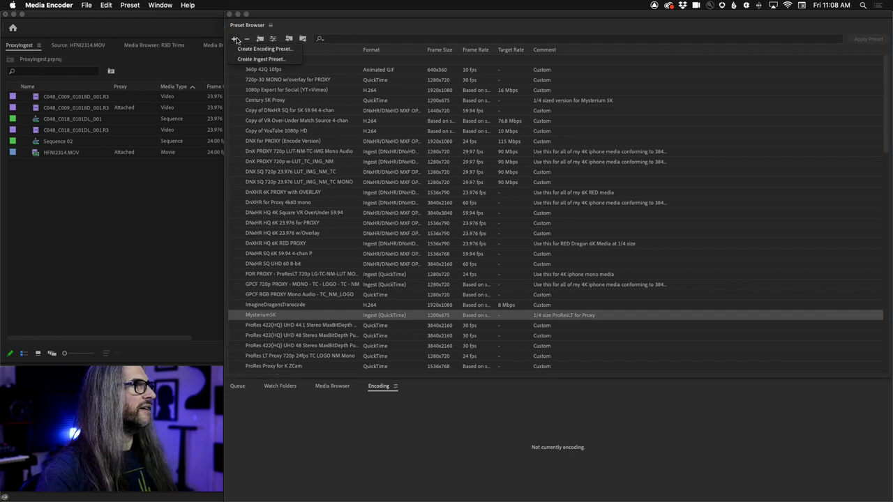
{"action": "left_click", "coordinate": [259, 49]}
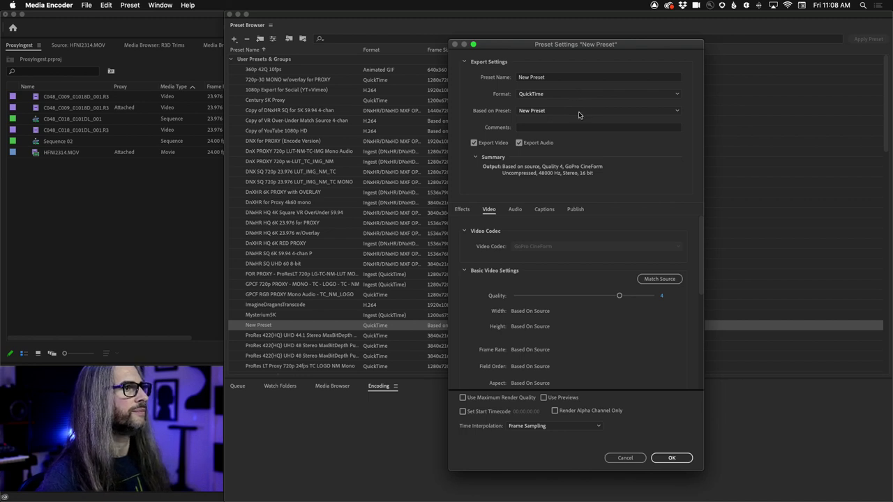
{"action": "left_click", "coordinate": [578, 112]}
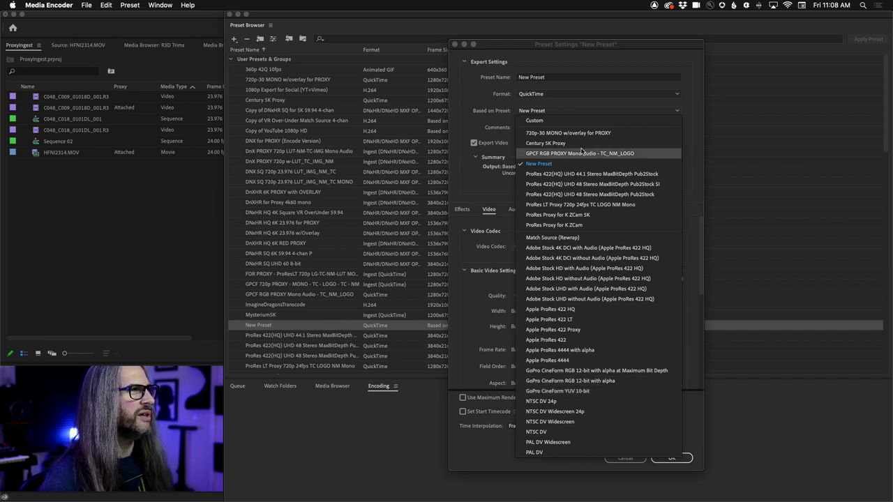
{"action": "left_click", "coordinate": [474, 99]}
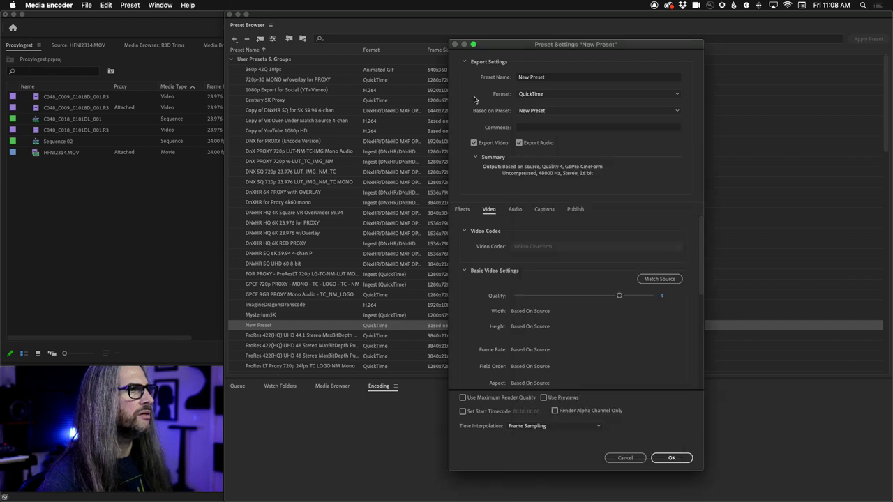
{"action": "left_click", "coordinate": [628, 458]}
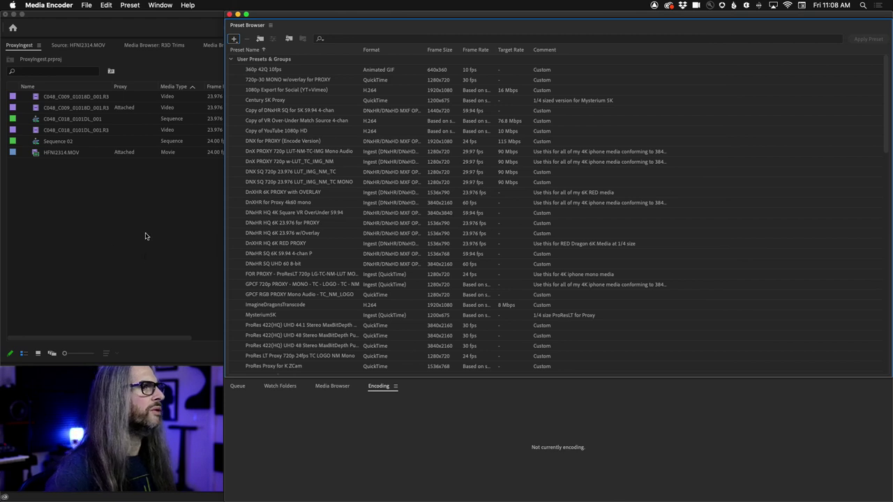
Switch to Premiere Pro and open the media export settings for the sequence C048_C018_0101DL_001.
{"action": "left_click", "coordinate": [145, 236]}
{"action": "left_click", "coordinate": [80, 4]}
{"action": "left_click", "coordinate": [81, 4]}
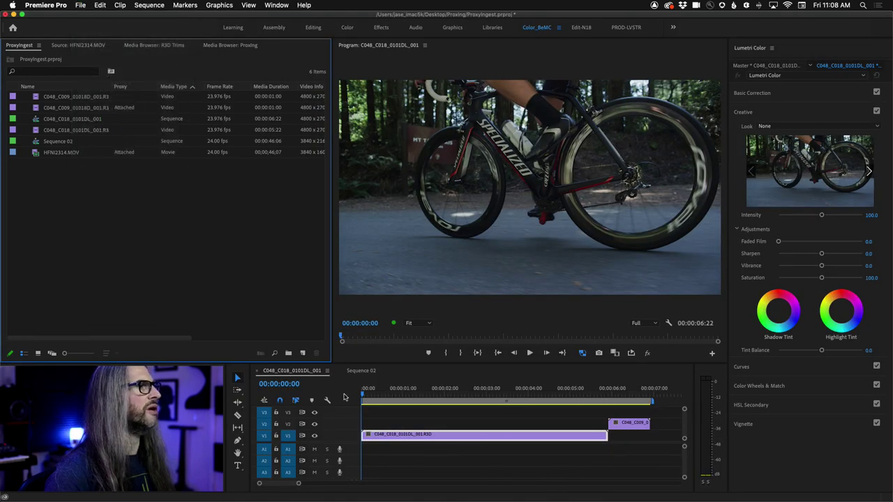
{"action": "left_click", "coordinate": [80, 4]}
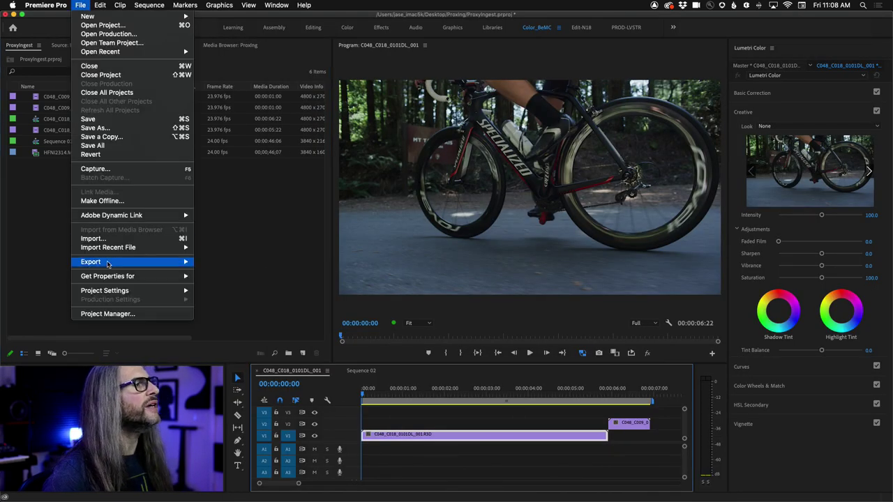
{"action": "mouse_move", "coordinate": [156, 264]}
{"action": "left_click", "coordinate": [212, 261]}
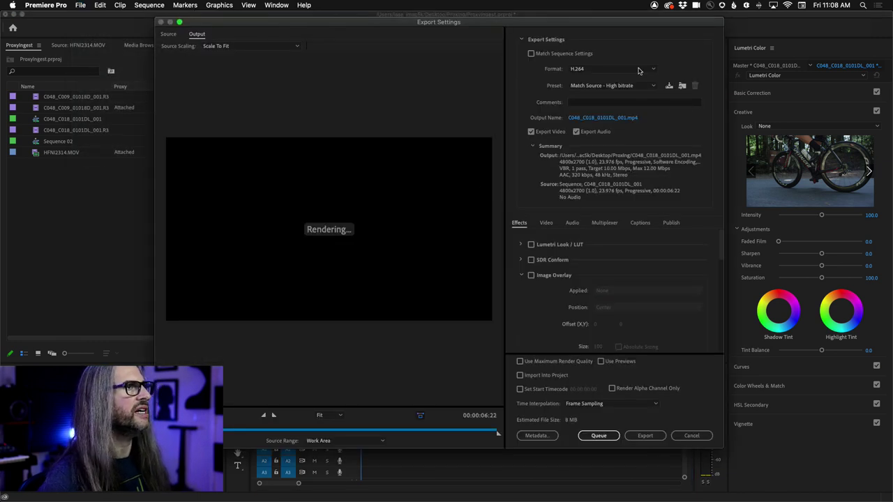
Review the available H.264 presets, and set the export format to QuickTime.
{"action": "left_click", "coordinate": [623, 87]}
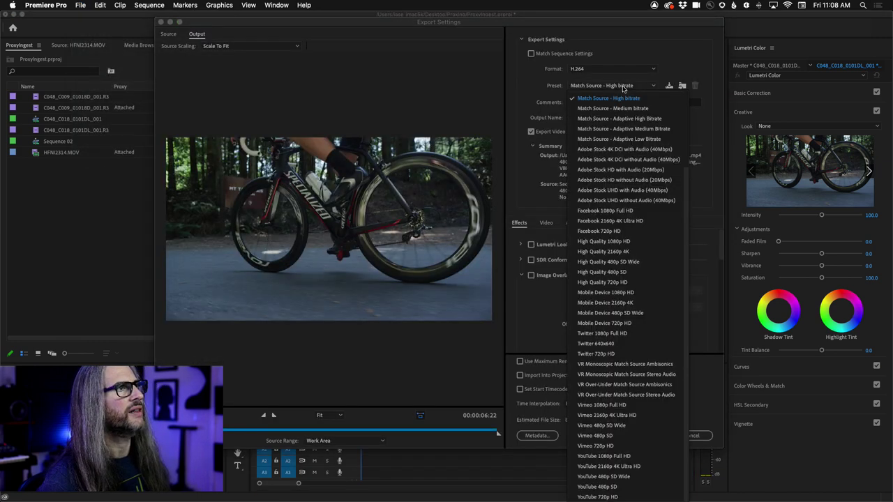
{"action": "left_click", "coordinate": [583, 70]}
{"action": "left_click", "coordinate": [584, 69]}
{"action": "left_click", "coordinate": [586, 70]}
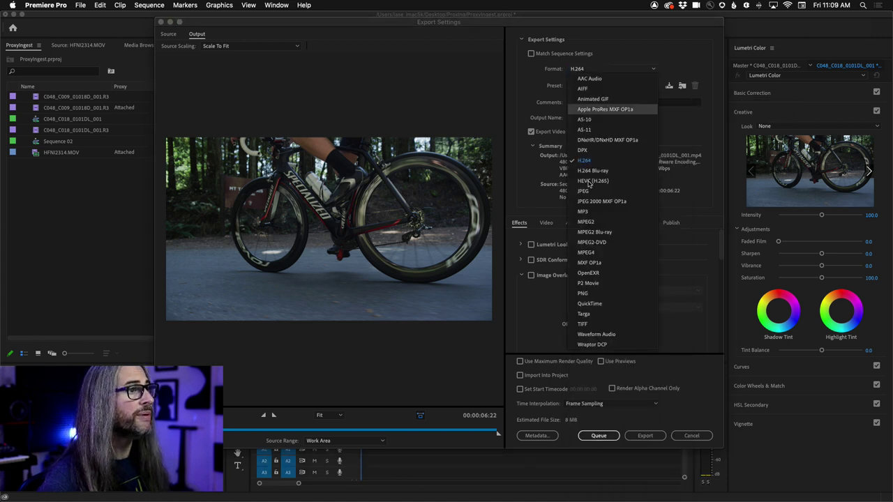
{"action": "left_click", "coordinate": [594, 304]}
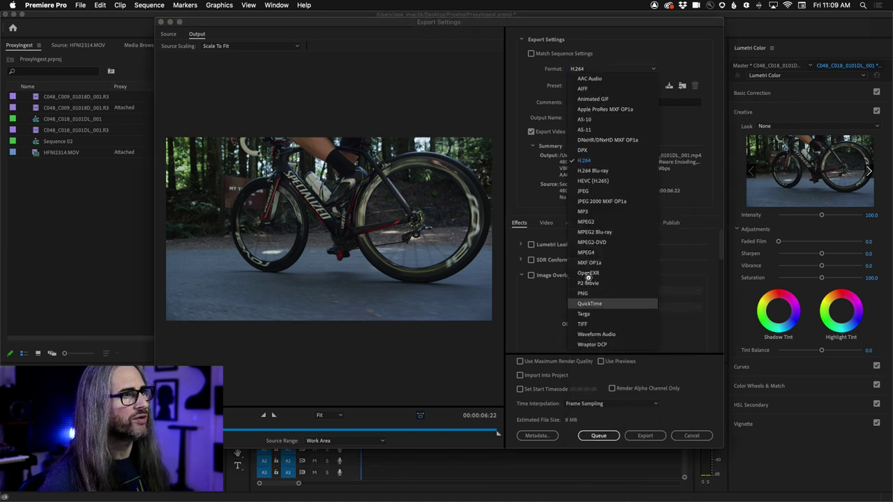
Examine the video codecs available for the QuickTime export.
{"action": "left_click", "coordinate": [546, 223]}
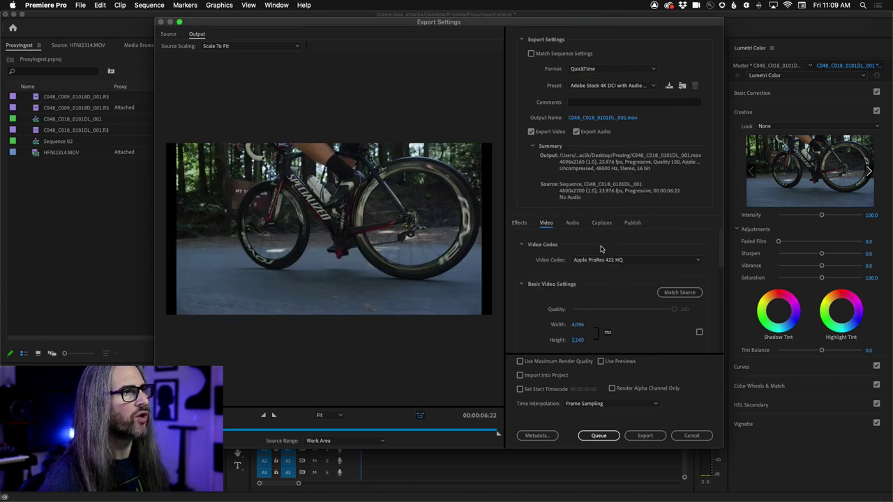
{"action": "left_click", "coordinate": [636, 260]}
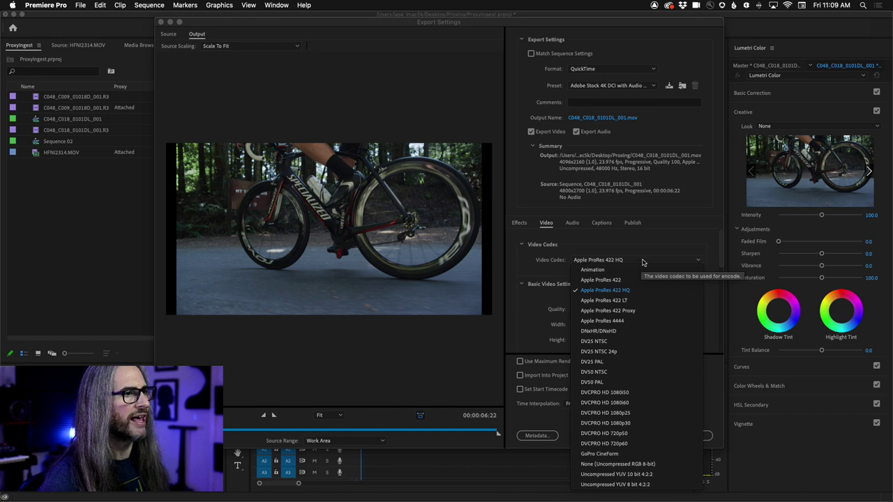
{"action": "left_click", "coordinate": [643, 261]}
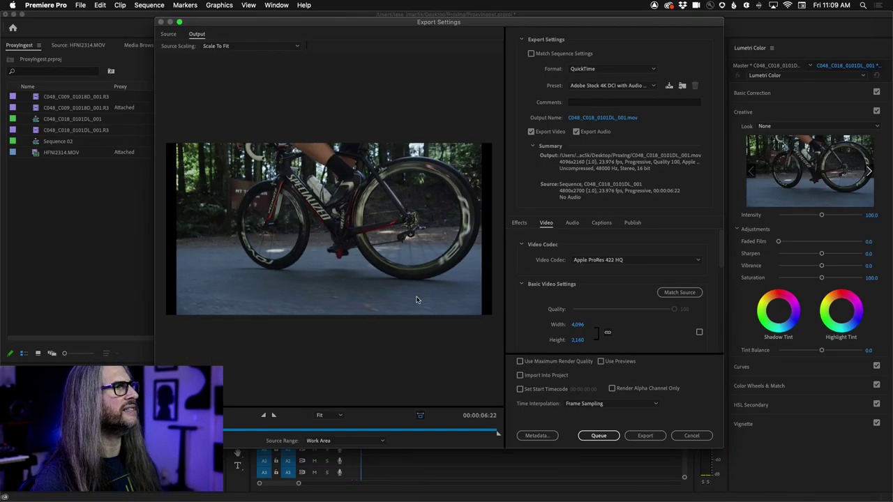
Review the basic video settings and the QuickTime presets, and close the export settings without exporting.
{"action": "mouse_move", "coordinate": [722, 249]}
{"action": "left_mouse_down"}
{"action": "mouse_move", "coordinate": [722, 299]}
{"action": "mouse_move", "coordinate": [723, 258]}
{"action": "left_mouse_up"}
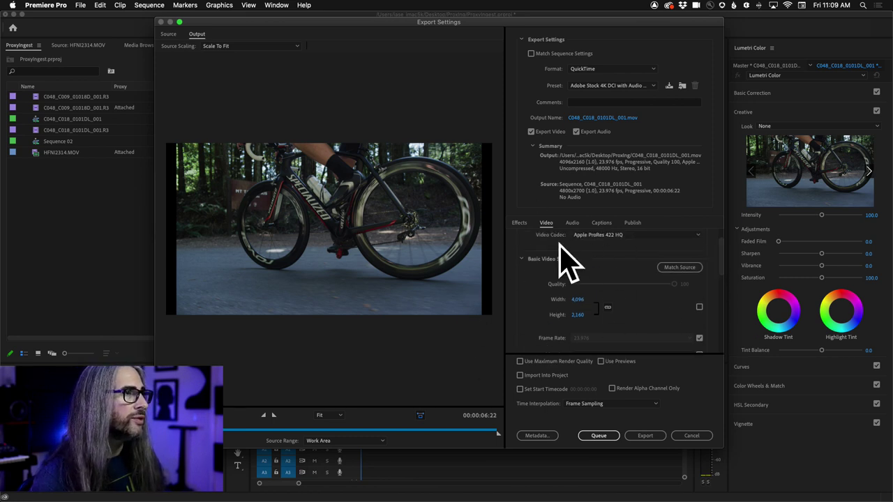
{"action": "left_click", "coordinate": [613, 87]}
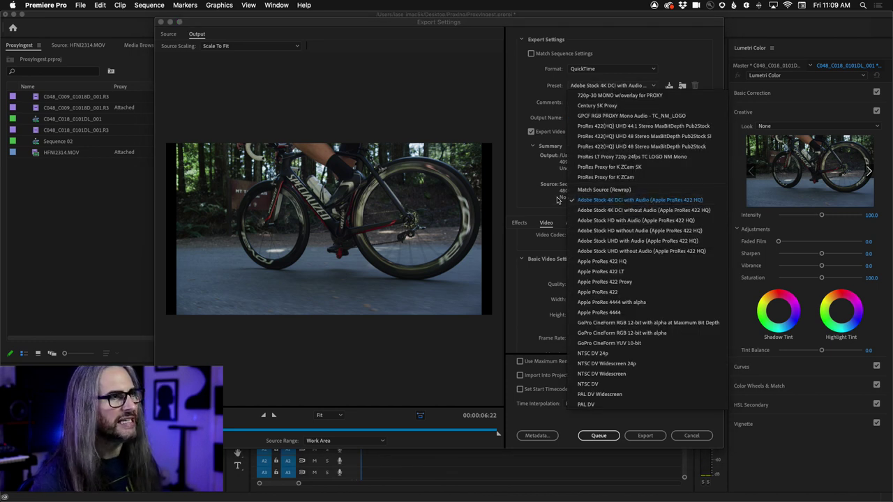
{"action": "left_click", "coordinate": [535, 203]}
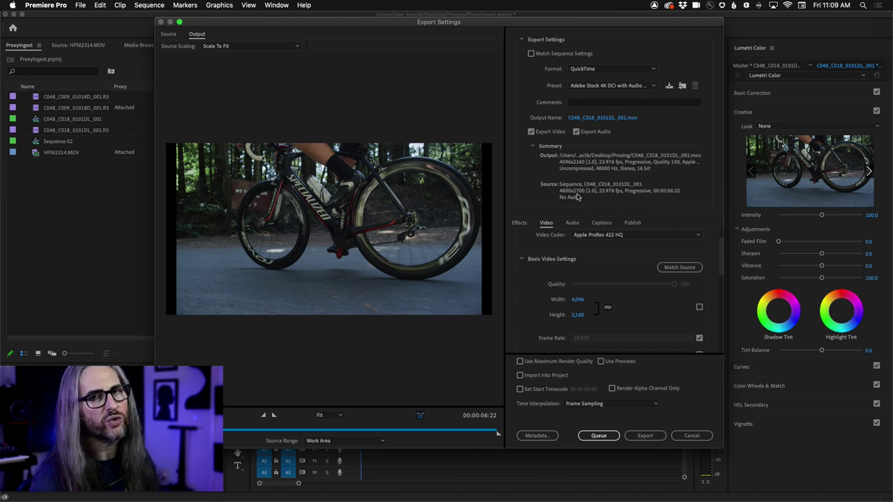
{"action": "left_click", "coordinate": [708, 437]}
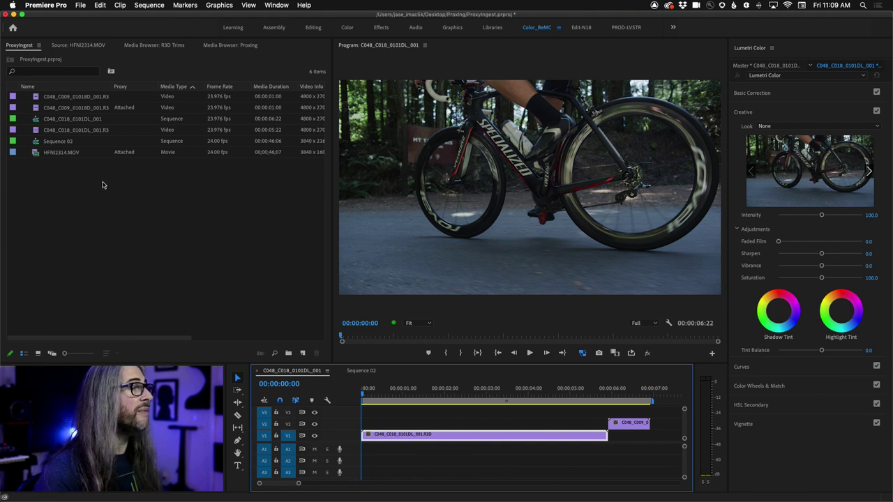
Import the cyclist clip C049_C004_01014U_001.R3D from the R3D Trims folder and create a new sequence from it.
{"action": "left_click", "coordinate": [218, 46]}
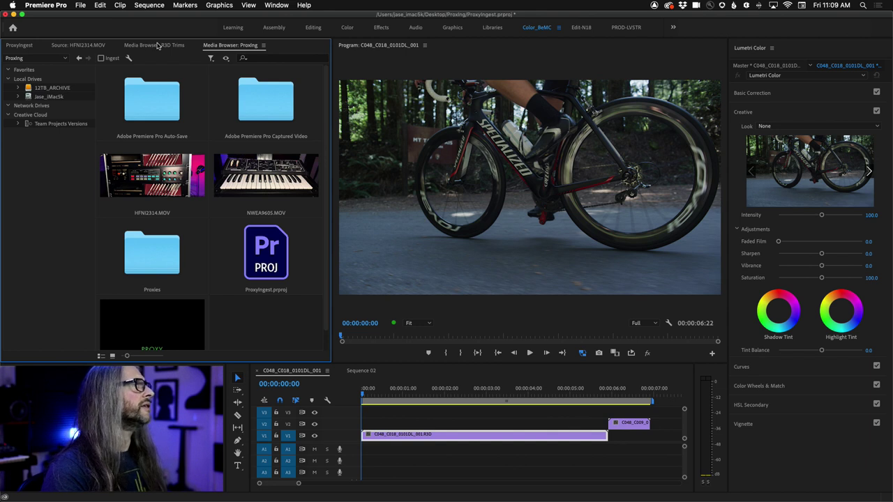
{"action": "left_click", "coordinate": [178, 45]}
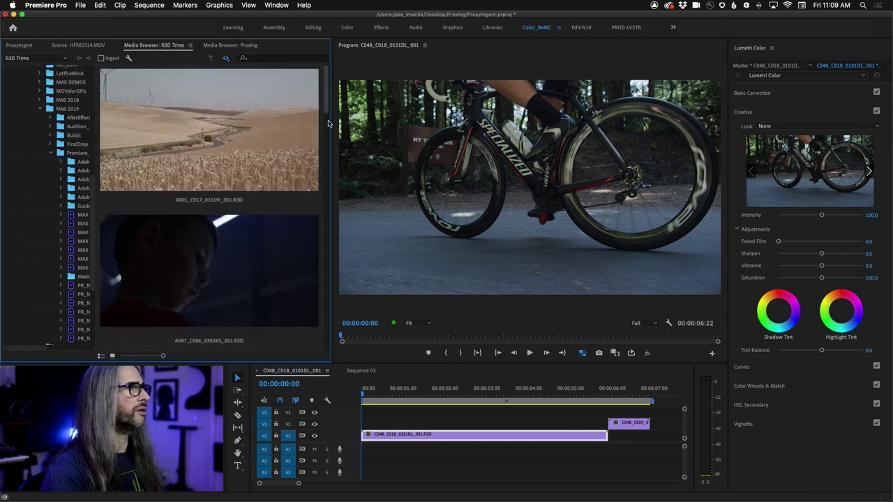
{"action": "scroll", "coordinate": [325, 104], "scroll_direction": "down", "scroll_amount": 10}
{"action": "left_click_drag", "start_coordinate": [326, 259], "coordinate": [326, 357]}
{"action": "right_click", "coordinate": [230, 257]}
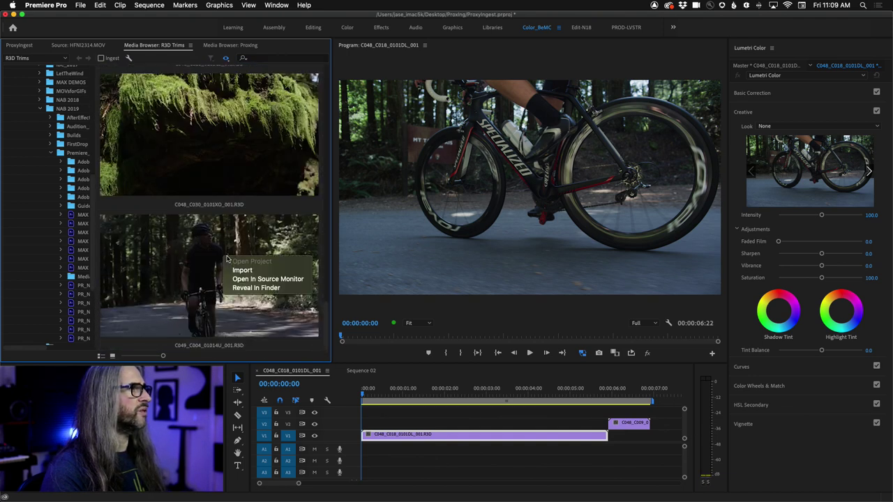
{"action": "left_click", "coordinate": [242, 271]}
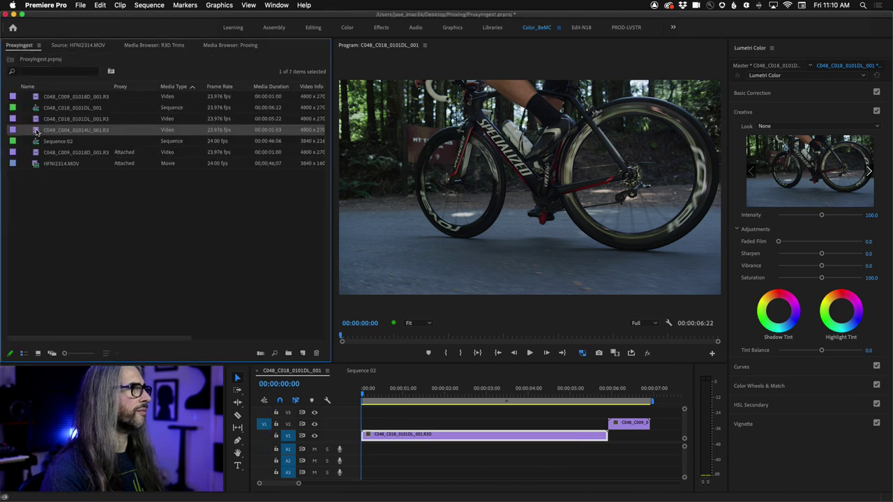
{"action": "right_click", "coordinate": [37, 131]}
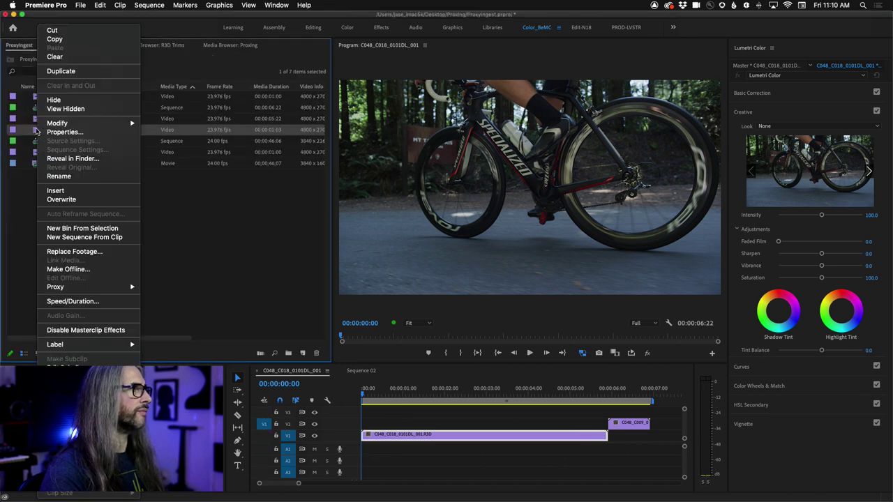
{"action": "left_click", "coordinate": [93, 238]}
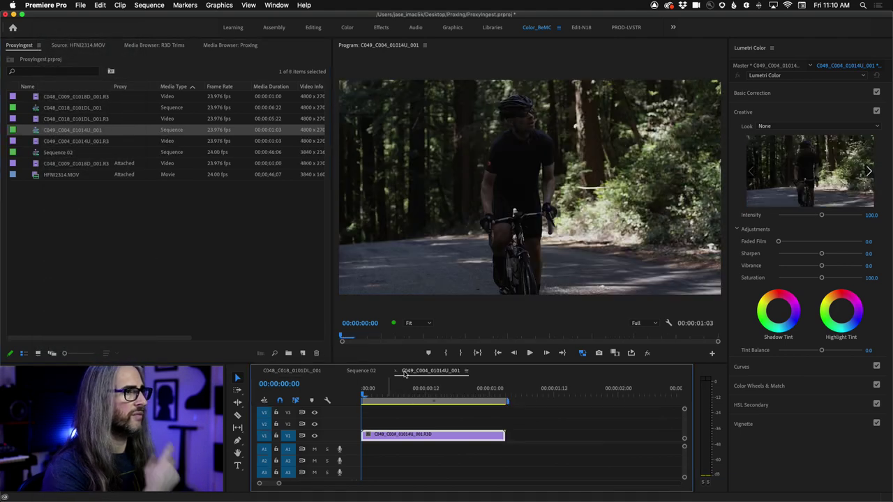
Open the media export settings for the sequence C049_C004_01014U_001 and choose the Century 5K Proxy preset.
{"action": "left_click", "coordinate": [80, 4]}
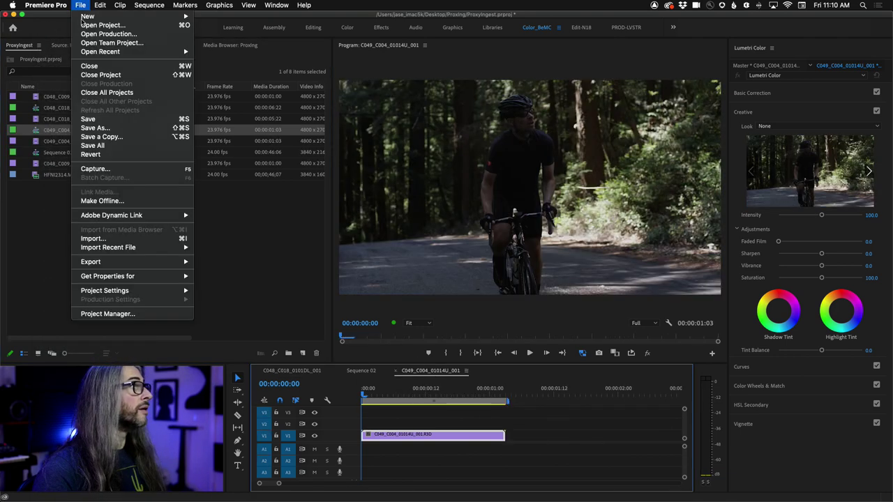
{"action": "mouse_move", "coordinate": [158, 264]}
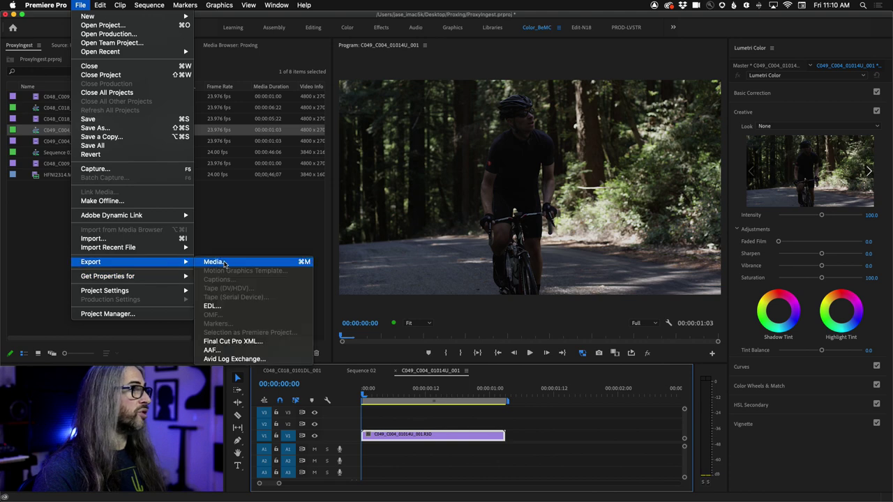
{"action": "left_click", "coordinate": [225, 264]}
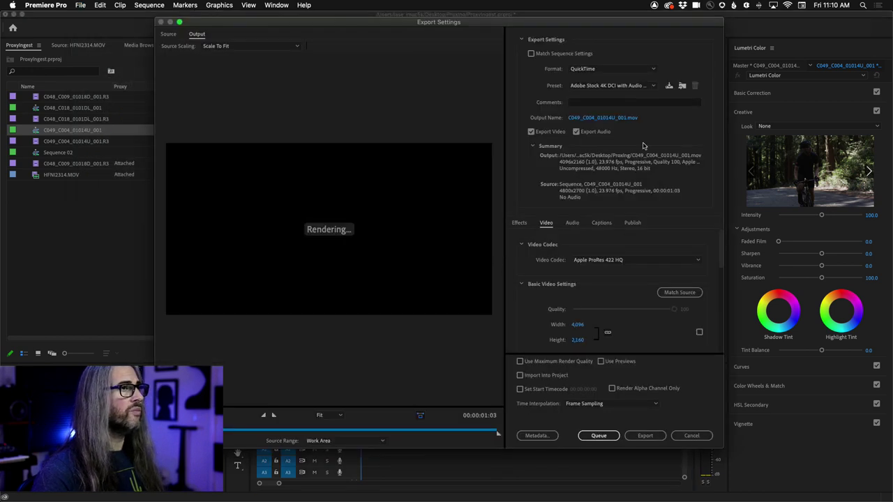
{"action": "left_click", "coordinate": [615, 85]}
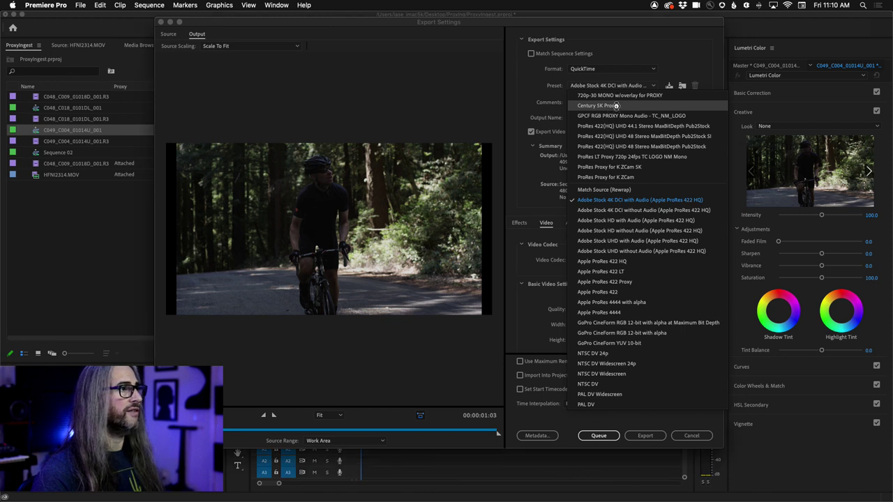
Set the export's image overlay position to Top Left and load ProxyOverlay.png from the Proxing folder as the overlay.
{"action": "left_click", "coordinate": [518, 222]}
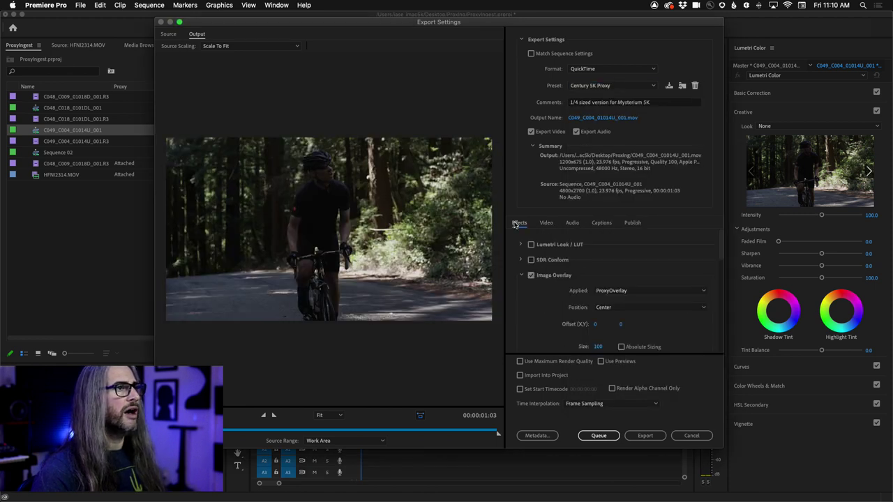
{"action": "scroll", "coordinate": [721, 254], "scroll_direction": "down", "scroll_amount": 3}
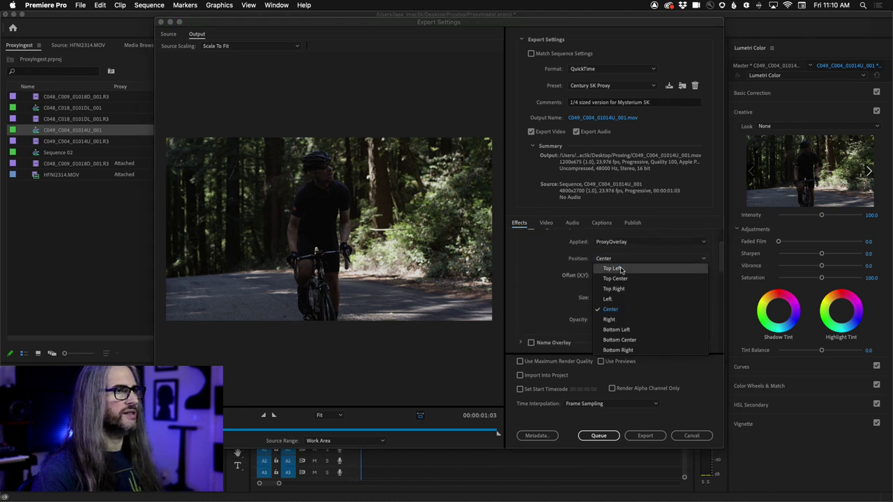
{"action": "left_click", "coordinate": [612, 268]}
{"action": "left_click", "coordinate": [626, 242]}
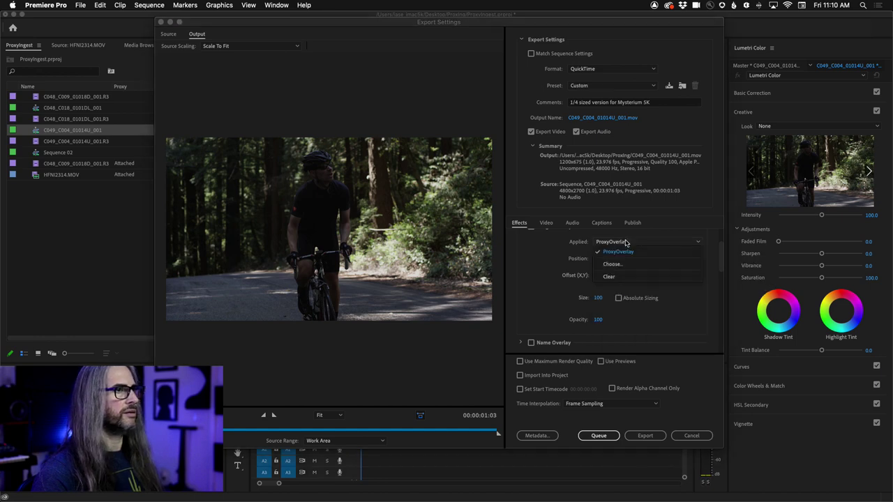
{"action": "left_click", "coordinate": [611, 268]}
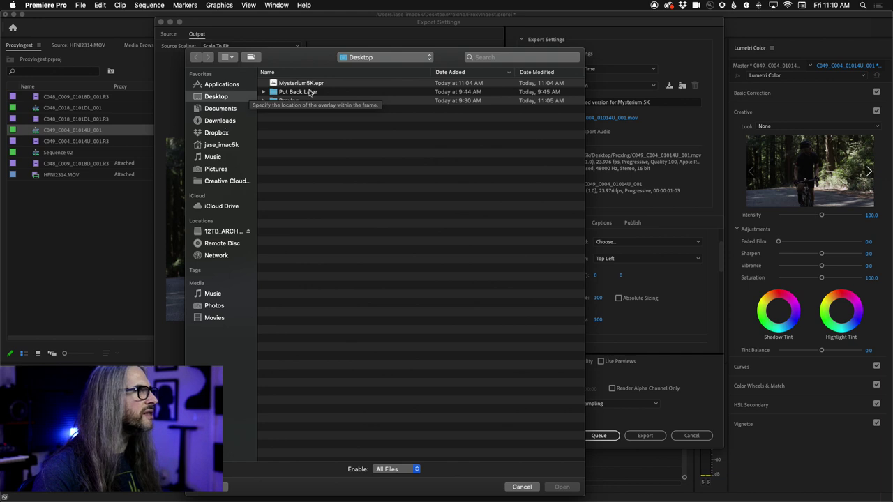
{"action": "double_click", "coordinate": [307, 93]}
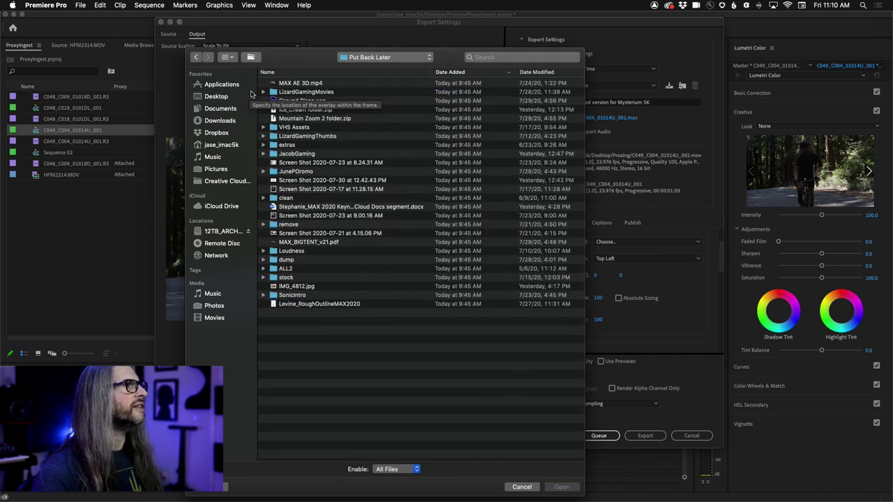
{"action": "left_click", "coordinate": [198, 57]}
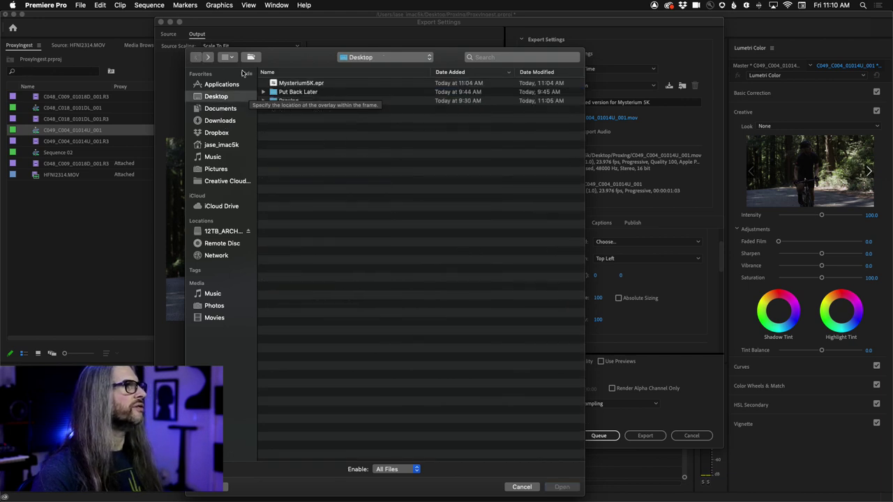
{"action": "double_click", "coordinate": [295, 100]}
{"action": "left_click", "coordinate": [290, 84]}
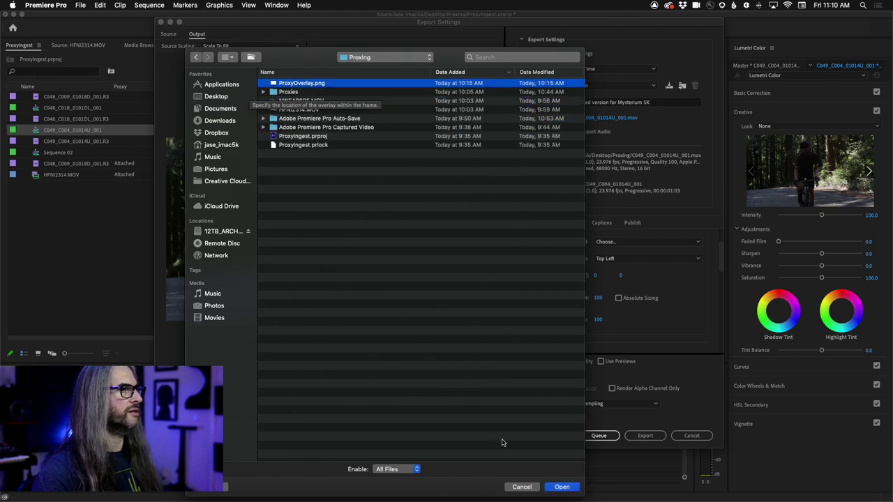
{"action": "left_click", "coordinate": [562, 486]}
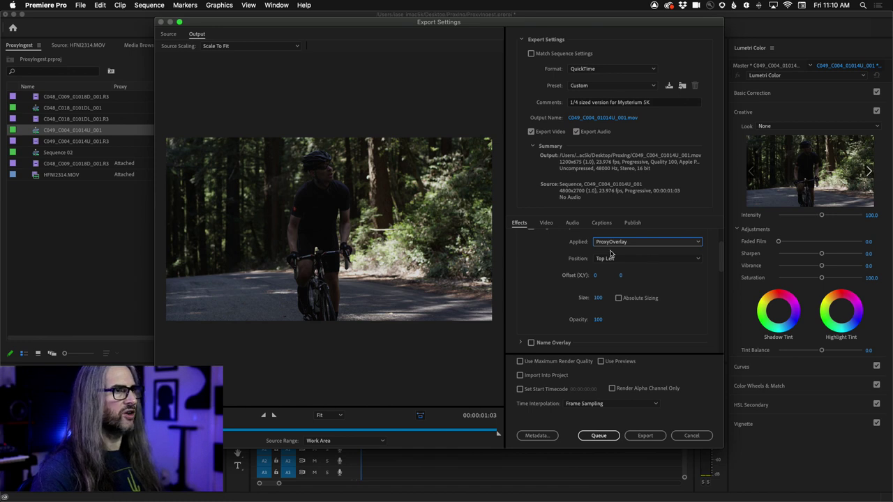
Set the image overlay position to Center and cancel the export.
{"action": "left_click", "coordinate": [649, 259]}
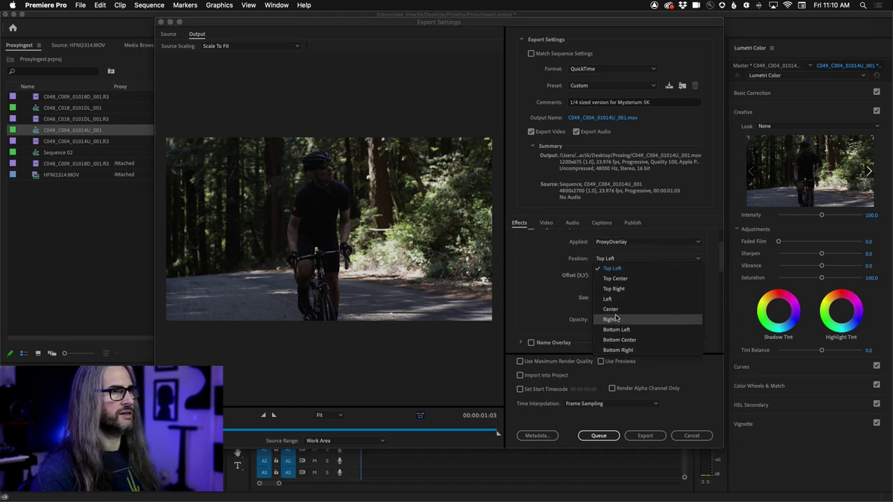
{"action": "left_click", "coordinate": [615, 313]}
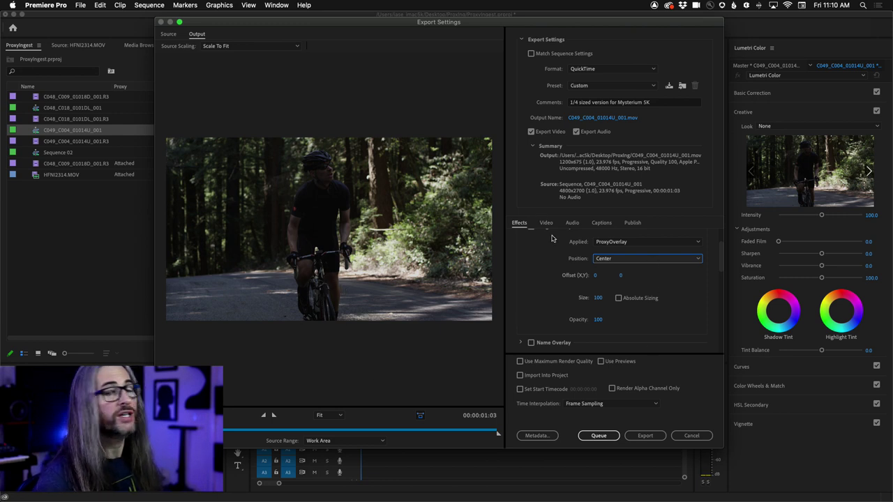
{"action": "left_click", "coordinate": [687, 435]}
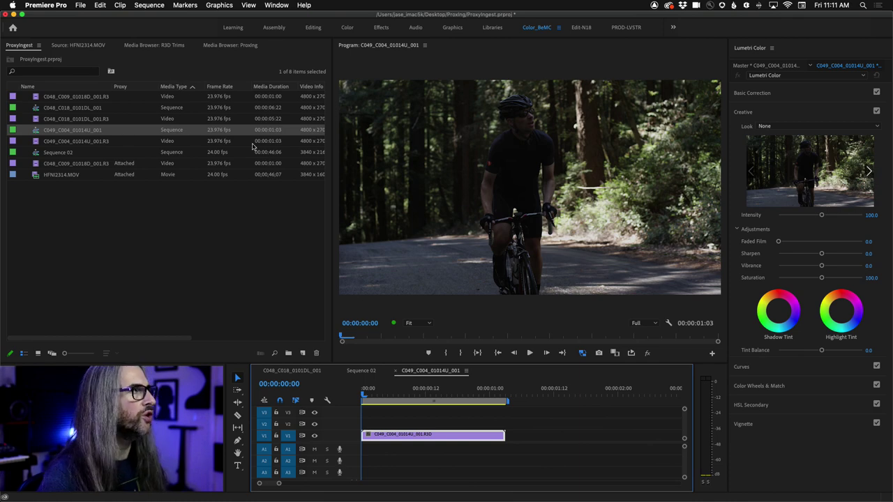
Enable ingest for the R3D Trims folder in the Media Browser and open the project's ingest settings.
{"action": "left_click", "coordinate": [140, 45]}
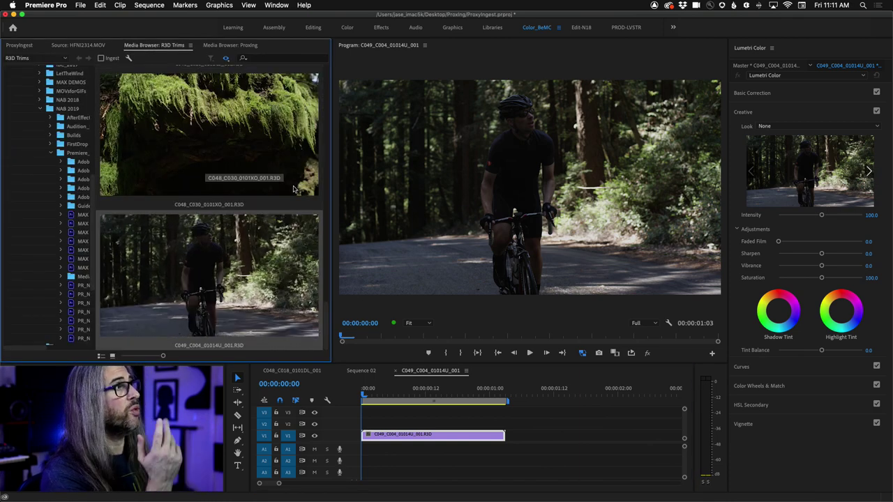
{"action": "left_click_drag", "start_coordinate": [325, 318], "coordinate": [333, 57]}
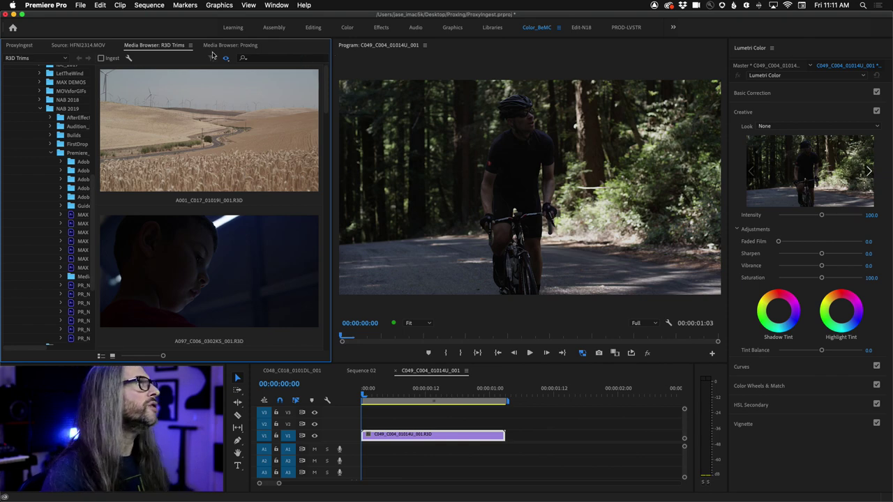
{"action": "left_click", "coordinate": [101, 59]}
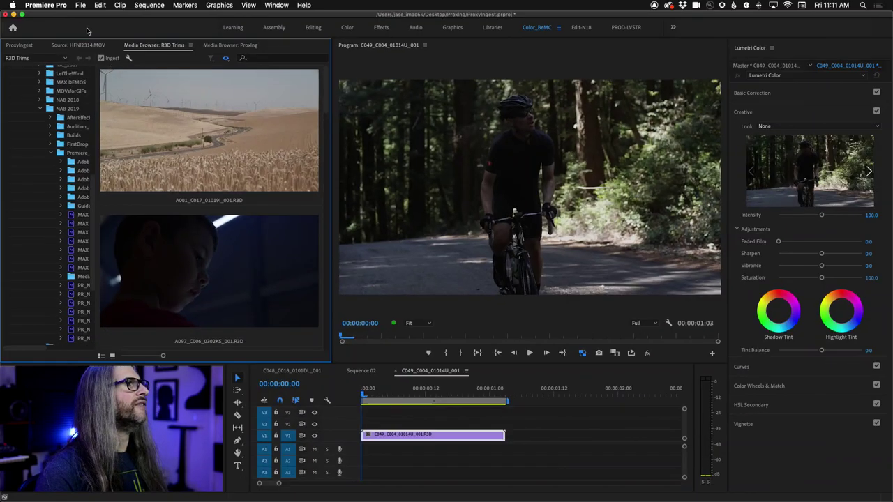
{"action": "left_click", "coordinate": [81, 5]}
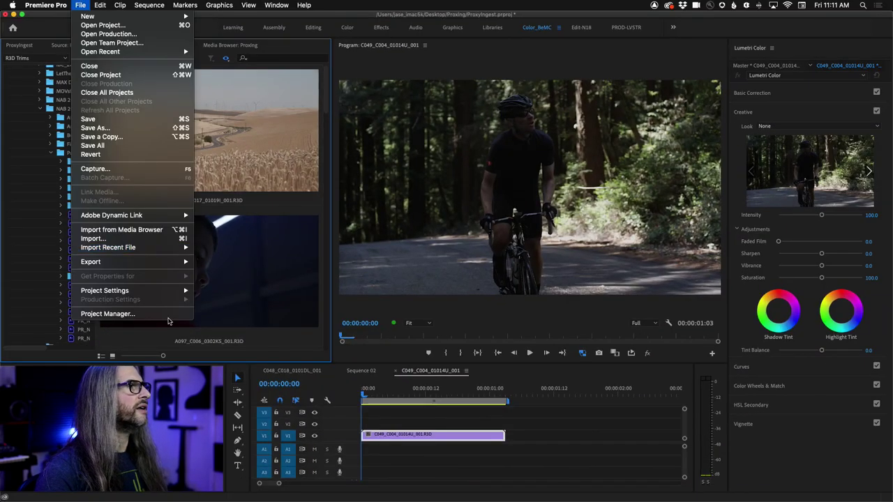
{"action": "mouse_move", "coordinate": [159, 290]}
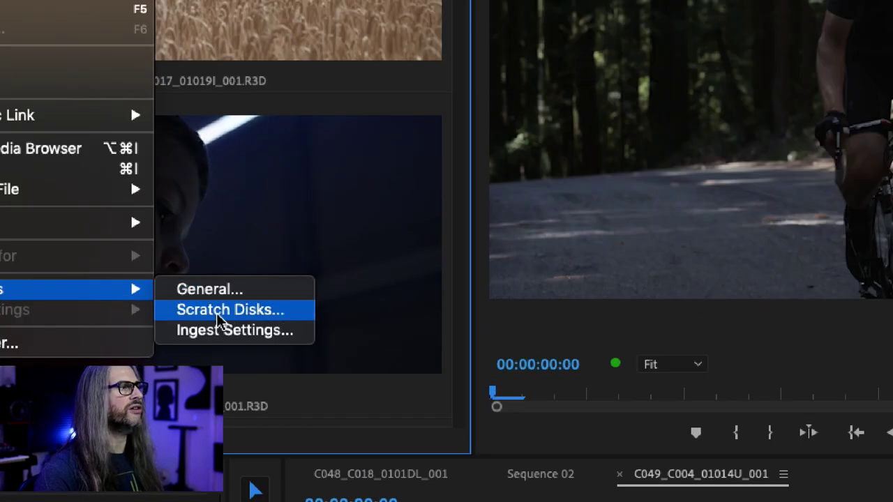
{"action": "left_click", "coordinate": [215, 332]}
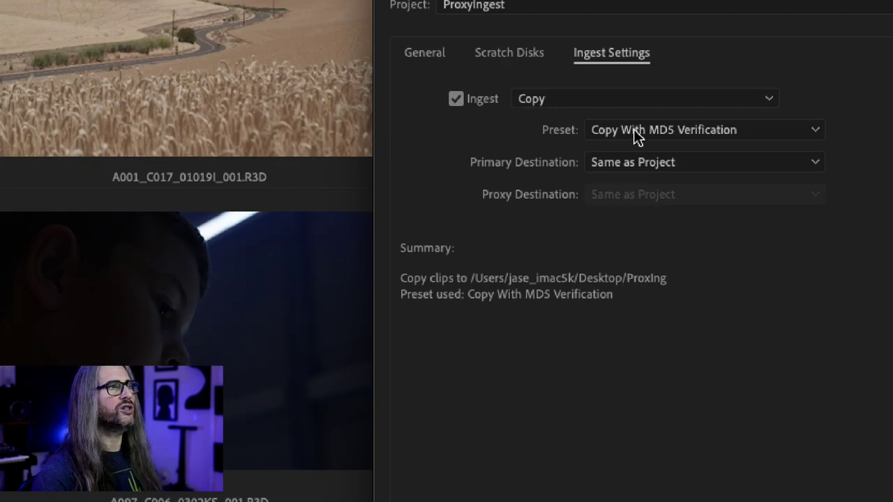
Set the ingest action to Copy and Create Proxies with the H.264 Low Resolution Proxy preset.
{"action": "left_click", "coordinate": [607, 103]}
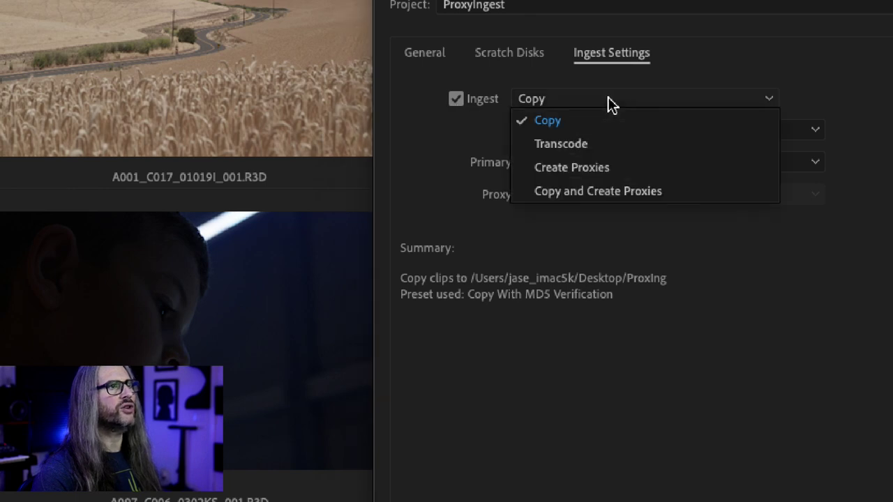
{"action": "left_click", "coordinate": [621, 191]}
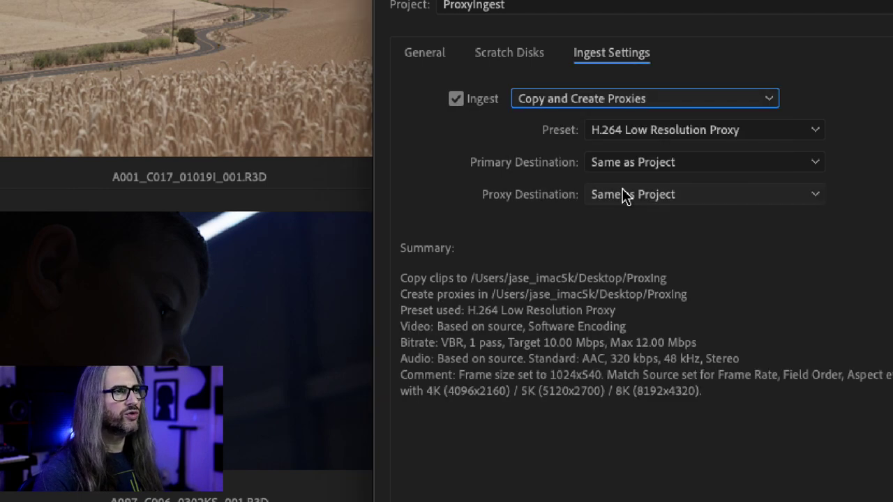
{"action": "left_click", "coordinate": [714, 130]}
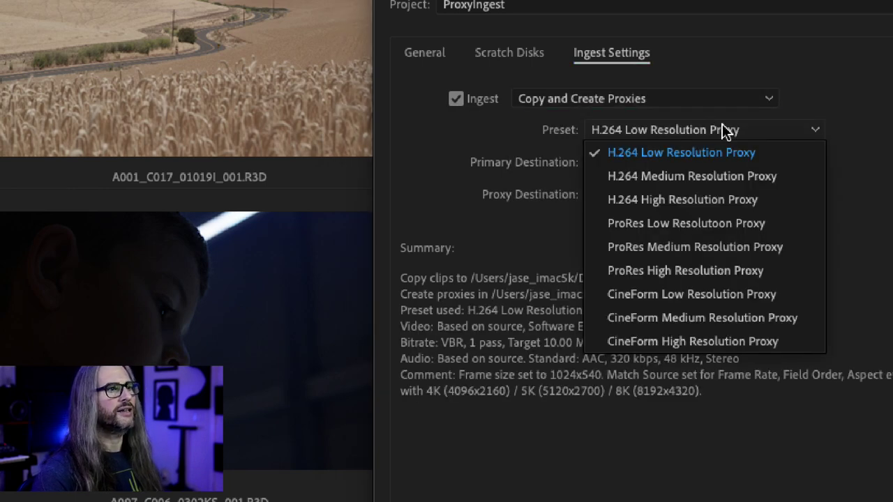
{"action": "left_click", "coordinate": [719, 149]}
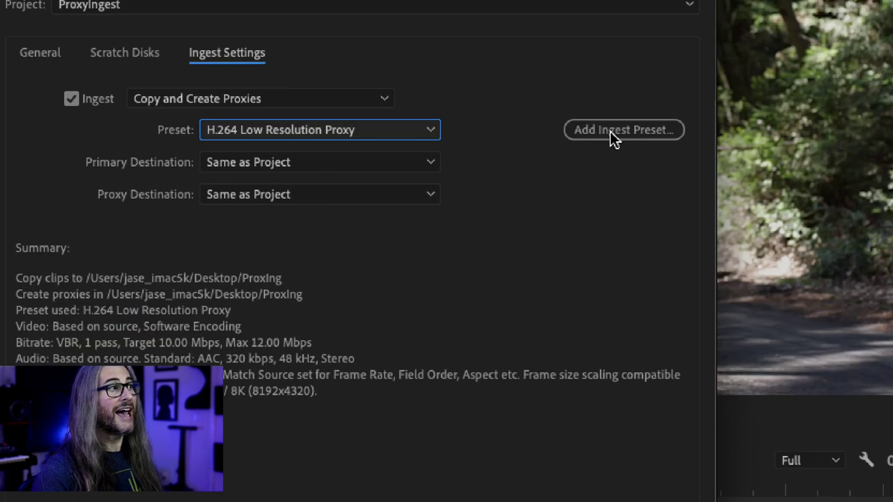
Add the ingest preset Mysterium5K.epr from the Desktop, overwriting the existing preset, and accept the ingest settings.
{"action": "left_click", "coordinate": [610, 133]}
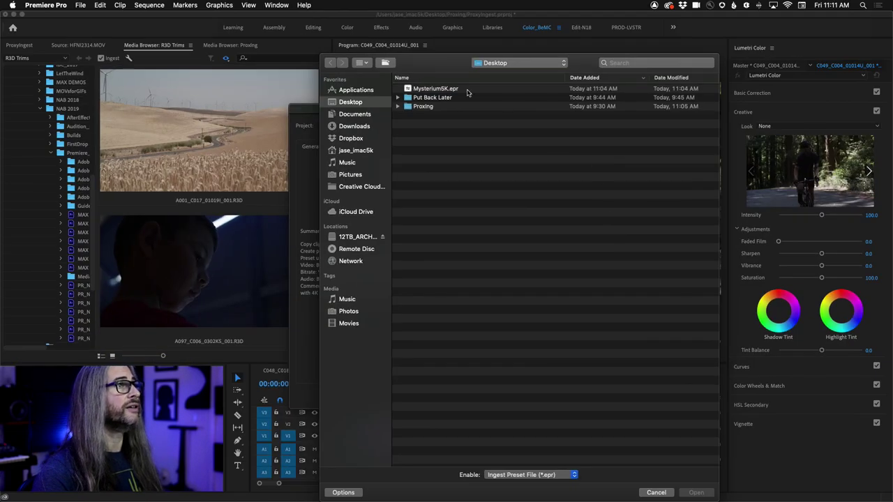
{"action": "double_click", "coordinate": [440, 90]}
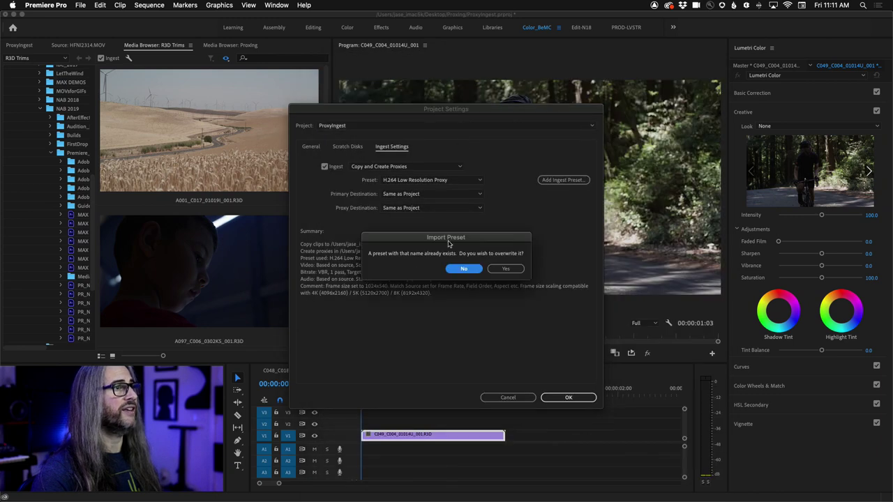
{"action": "left_click", "coordinate": [506, 268]}
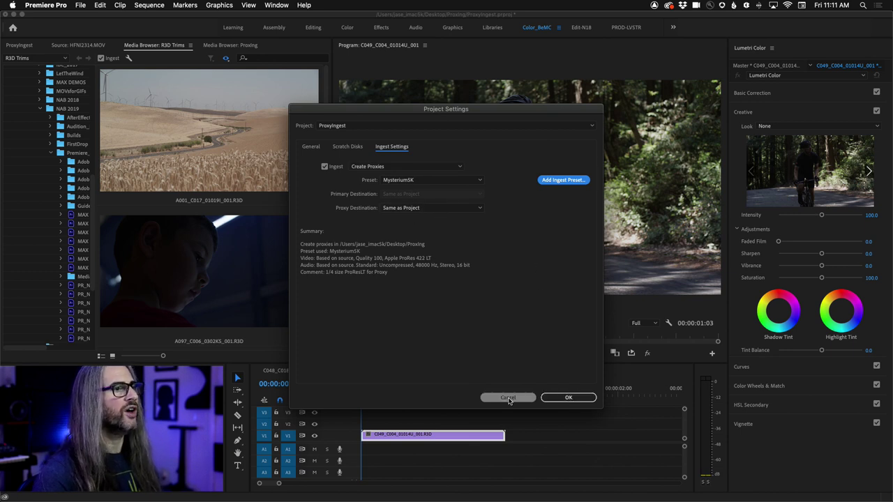
{"action": "left_click", "coordinate": [568, 398]}
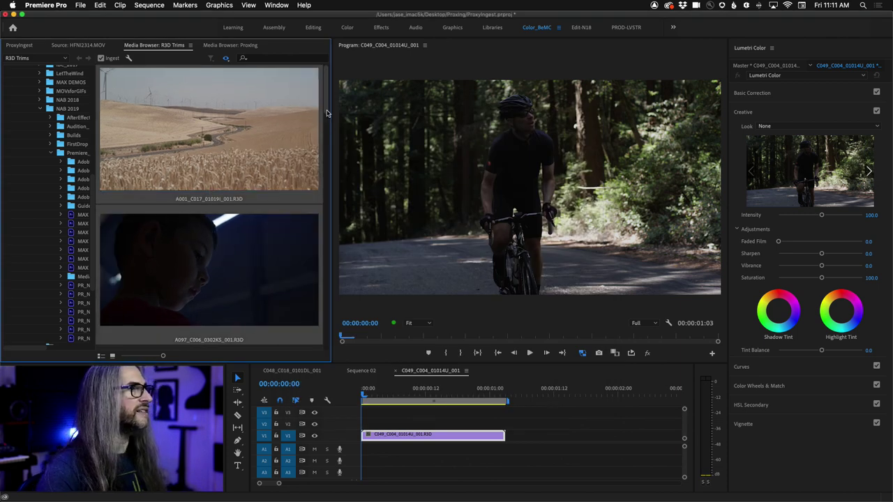
Import the R3D clips A001_C017_01019I_001, A097_C006_0302KS_001 and A097_C012_0302AD_001 with proxy ingest.
{"action": "left_click_drag", "start_coordinate": [328, 113], "coordinate": [329, 139]}
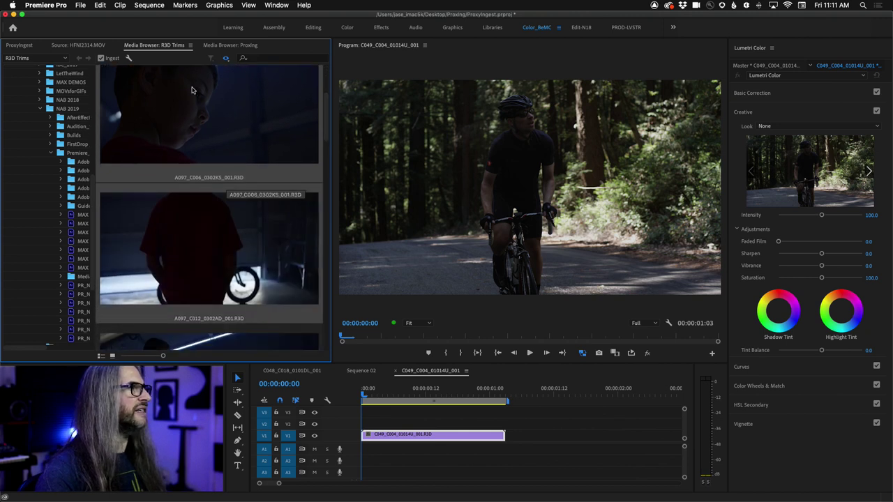
{"action": "right_click", "coordinate": [205, 105]}
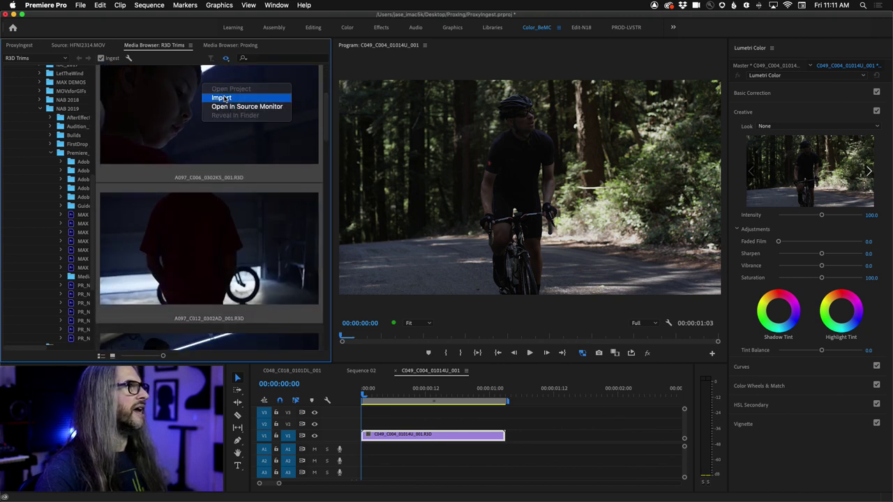
{"action": "left_click", "coordinate": [241, 148]}
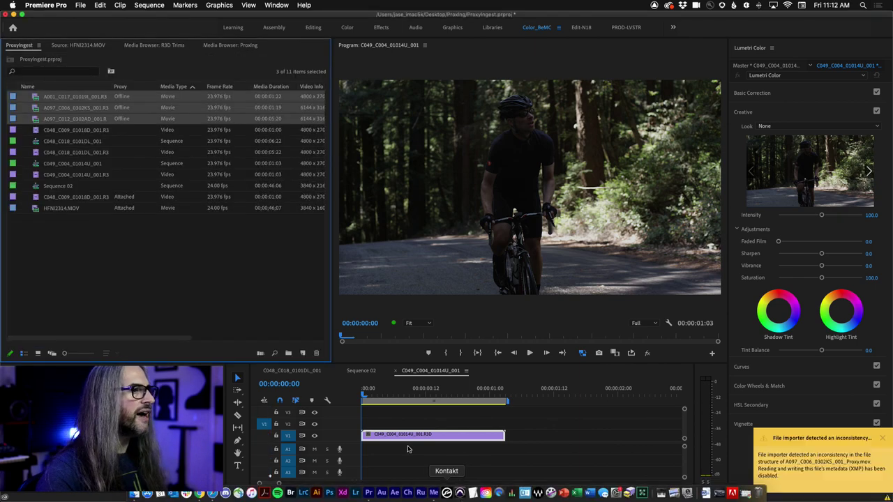
Check the proxy encoding in Media Encoder and return to Premiere Pro.
{"action": "key", "text": "super+Tab"}
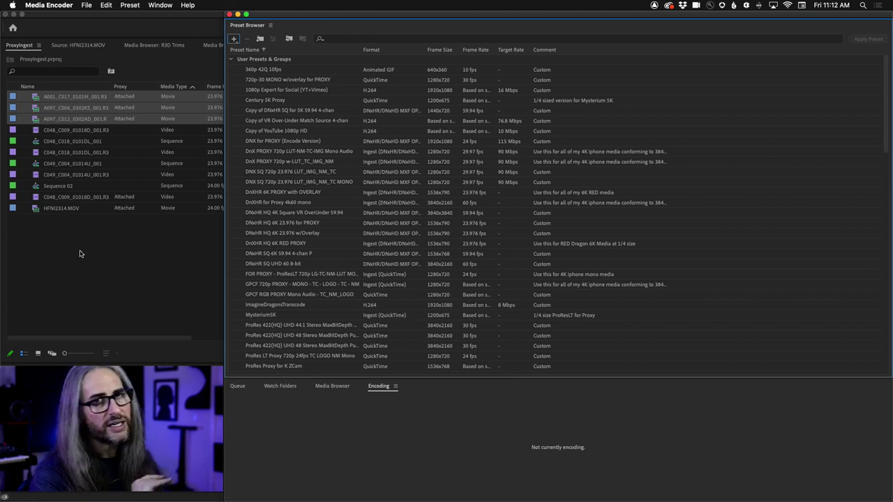
{"action": "key", "text": "super+Tab"}
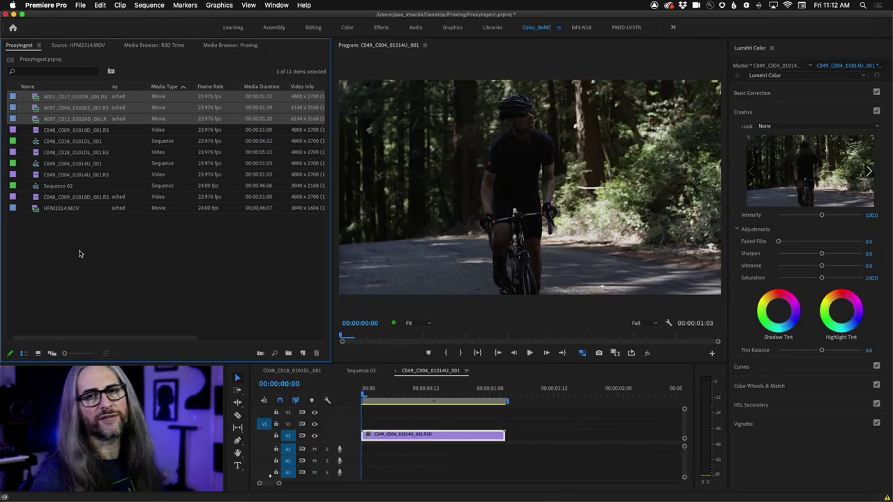
Review the ingest settings from the Media Browser and again through the project settings, cancelling both times.
{"action": "left_click", "coordinate": [139, 46]}
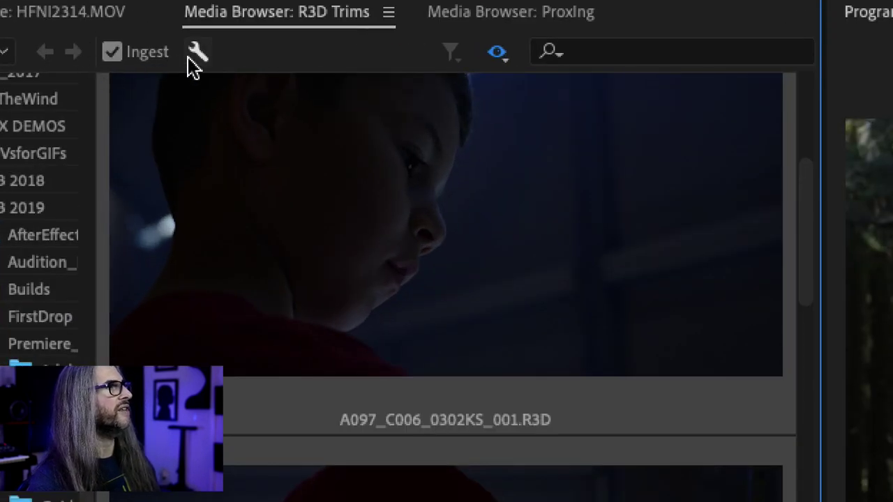
{"action": "left_click", "coordinate": [195, 55]}
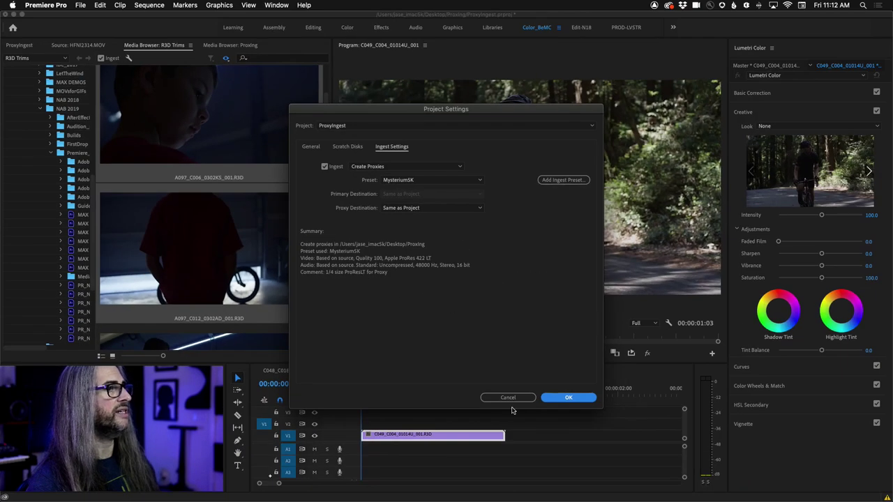
{"action": "left_click", "coordinate": [508, 398]}
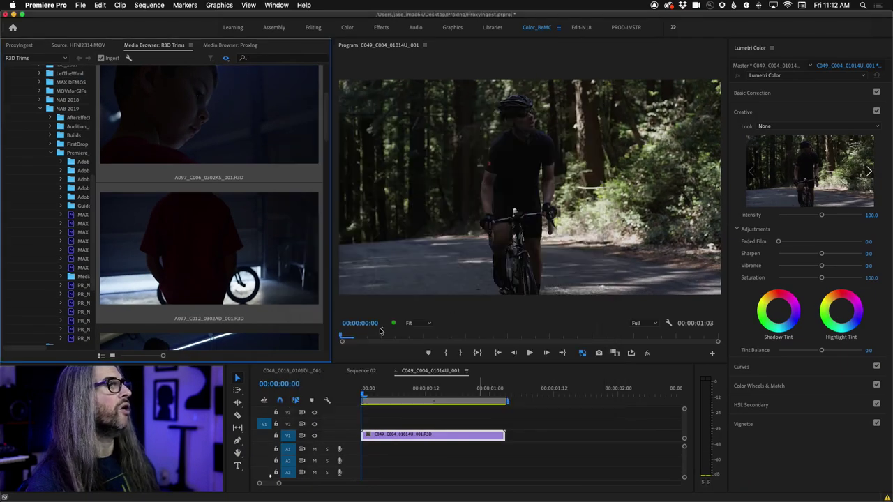
{"action": "left_click", "coordinate": [79, 5]}
{"action": "mouse_move", "coordinate": [149, 288]}
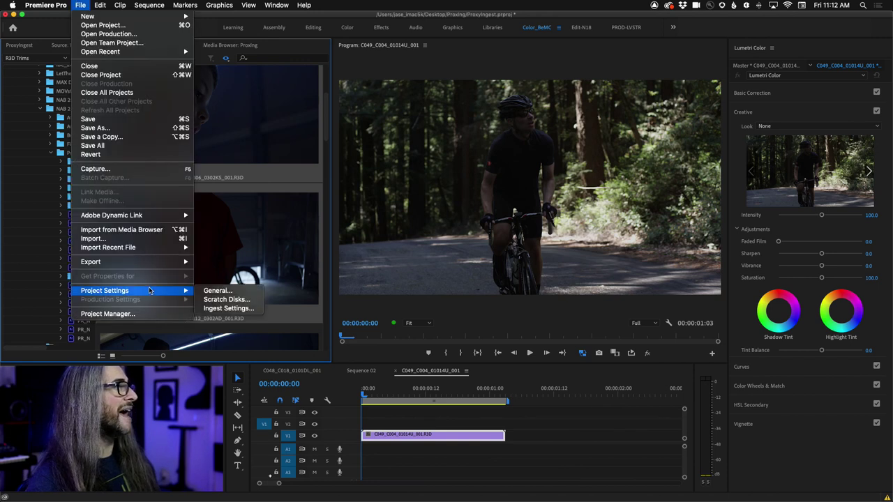
{"action": "left_click", "coordinate": [246, 310]}
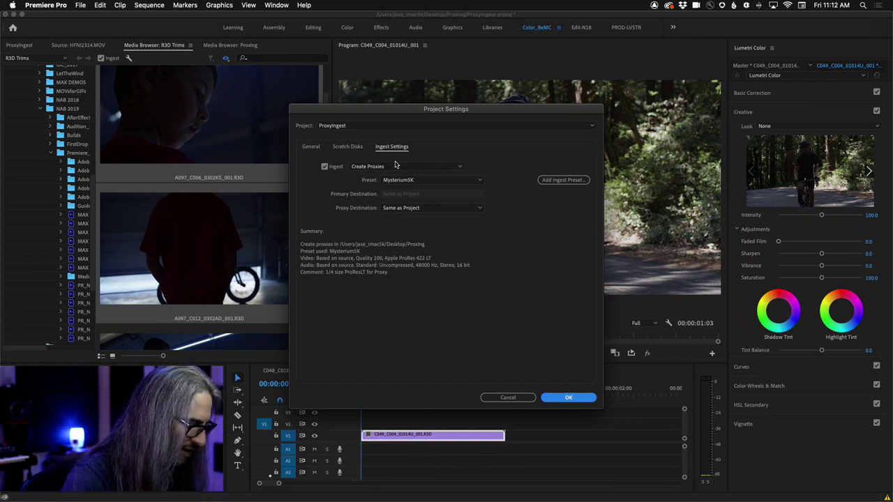
{"action": "left_click", "coordinate": [520, 398]}
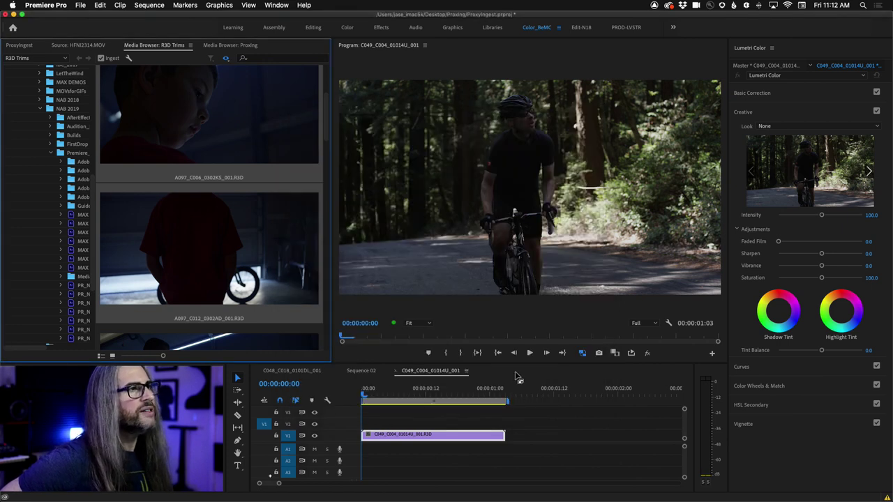
Deselect the imported clips in the ProxyIngest project and inspect the cyclist frame at 100% zoom in the Program Monitor.
{"action": "left_click", "coordinate": [19, 45]}
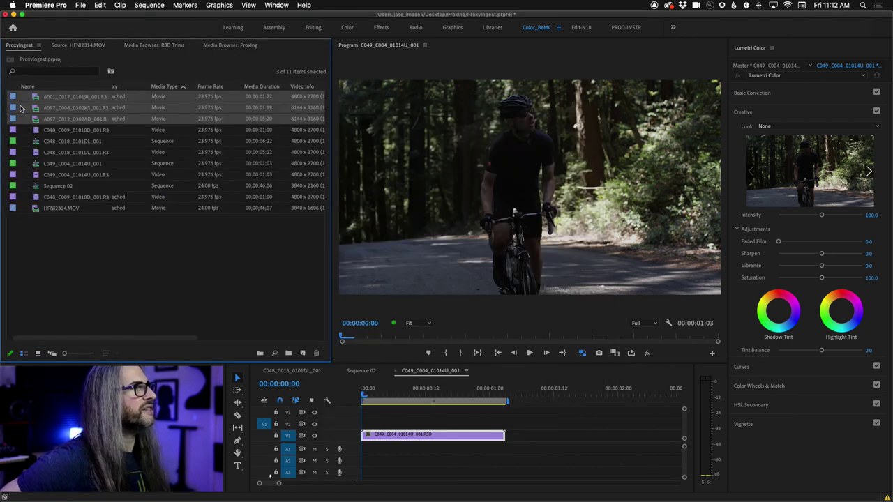
{"action": "left_click", "coordinate": [301, 286]}
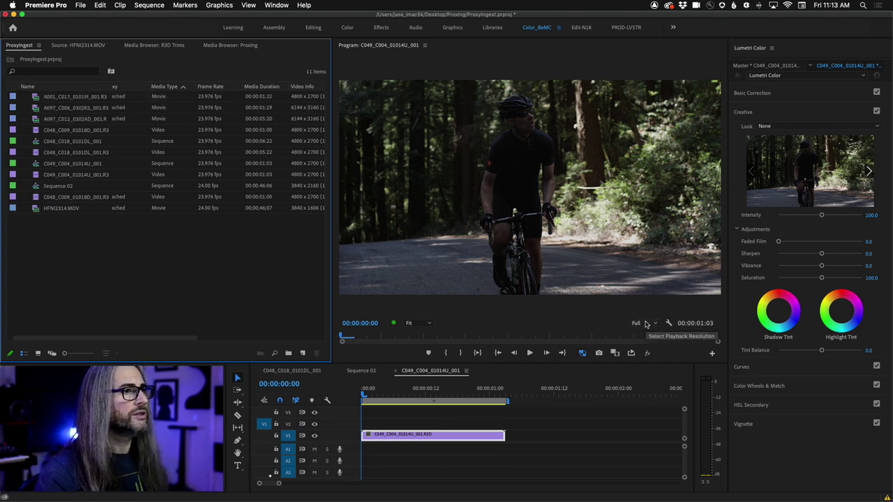
{"action": "left_click", "coordinate": [415, 324]}
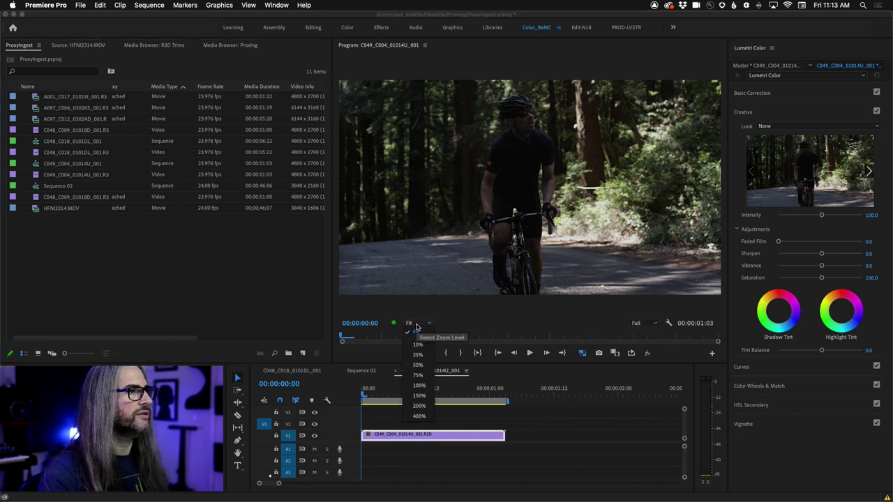
{"action": "left_click", "coordinate": [419, 386]}
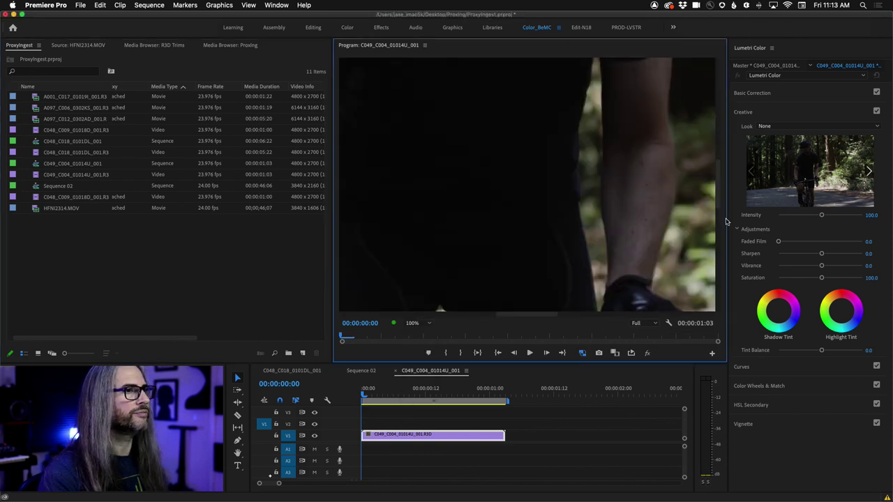
{"action": "scroll", "coordinate": [722, 190], "scroll_direction": "down", "scroll_amount": 10}
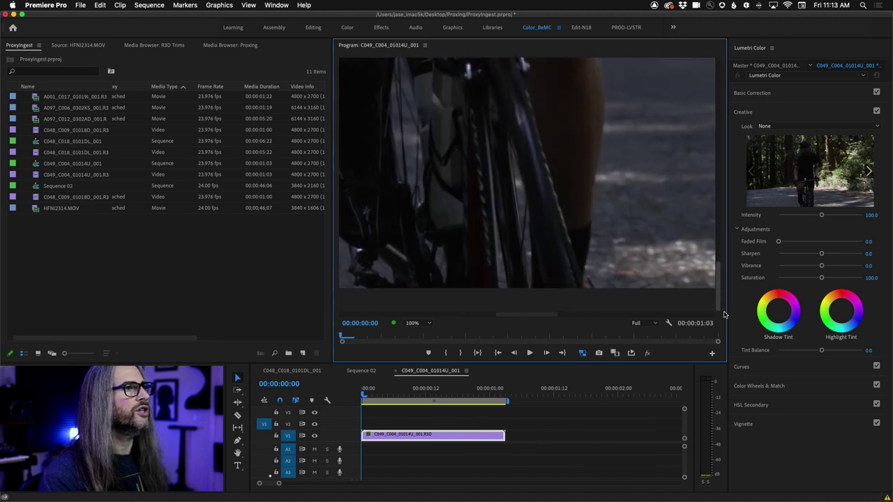
{"action": "scroll", "coordinate": [744, 196], "scroll_direction": "up", "scroll_amount": 5}
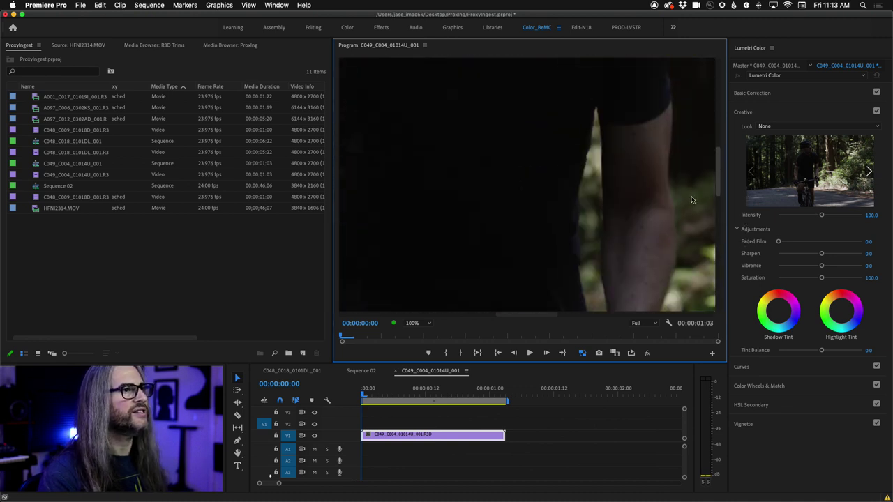
{"action": "scroll", "coordinate": [515, 309], "scroll_direction": "left", "scroll_amount": 5}
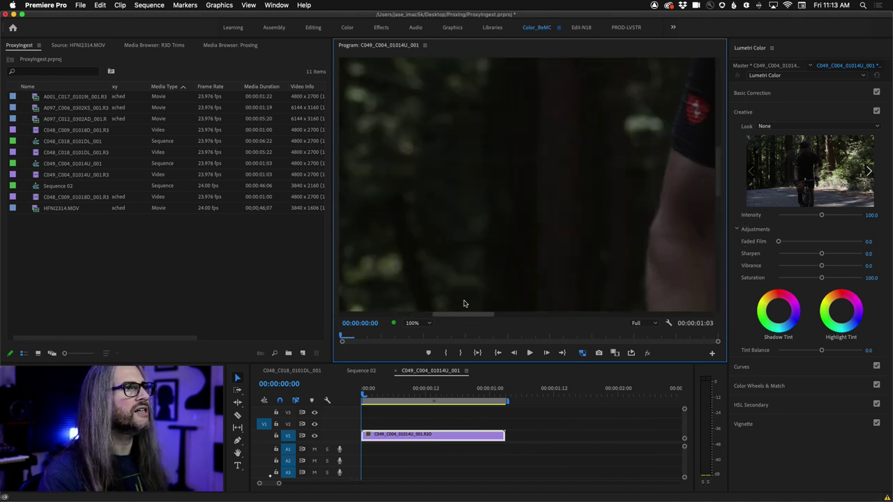
{"action": "scroll", "coordinate": [487, 304], "scroll_direction": "right", "scroll_amount": 1}
Maximize the Program Monitor and toggle proxies off and on again to compare image detail.
{"action": "key", "text": "grave"}
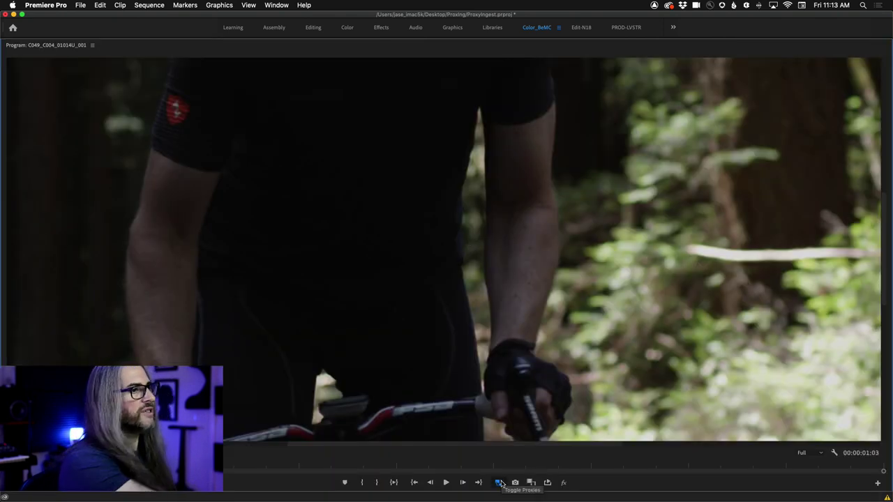
{"action": "left_click", "coordinate": [499, 483]}
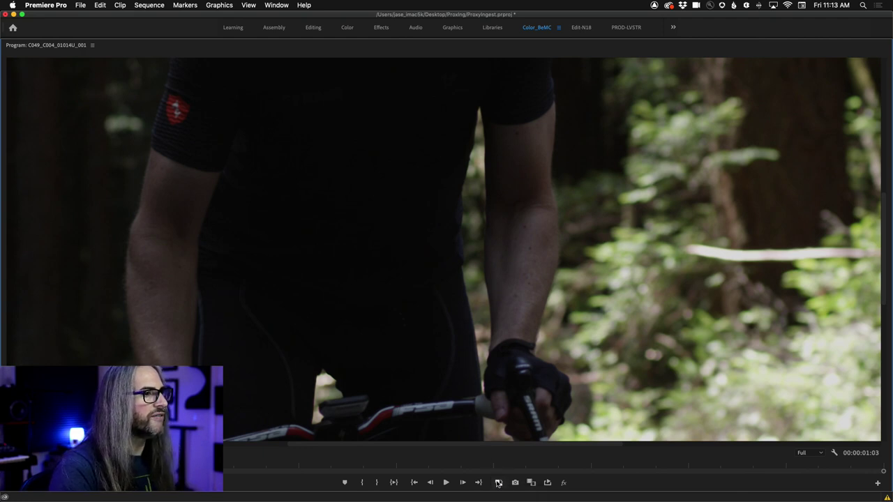
{"action": "left_click", "coordinate": [499, 482]}
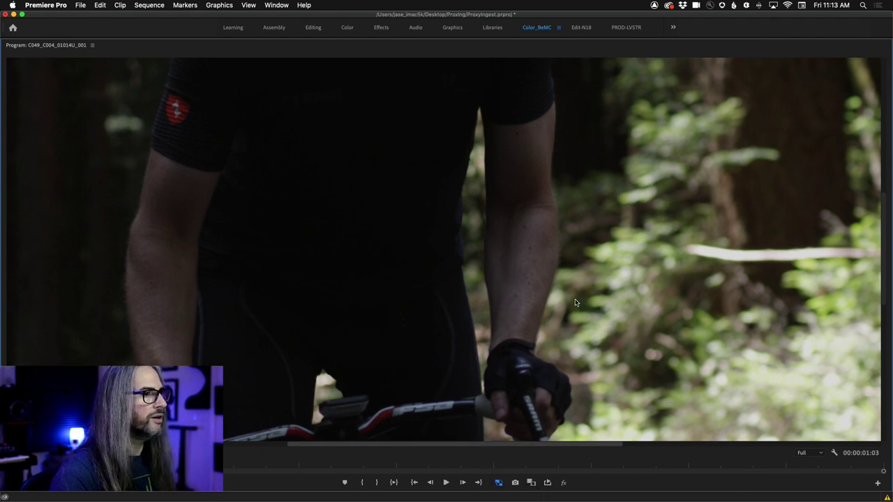
Restore the panel layout, switch to Sequence 02 and toggle proxies off and on to compare the frame at 100% zoom.
{"action": "key", "text": "grave"}
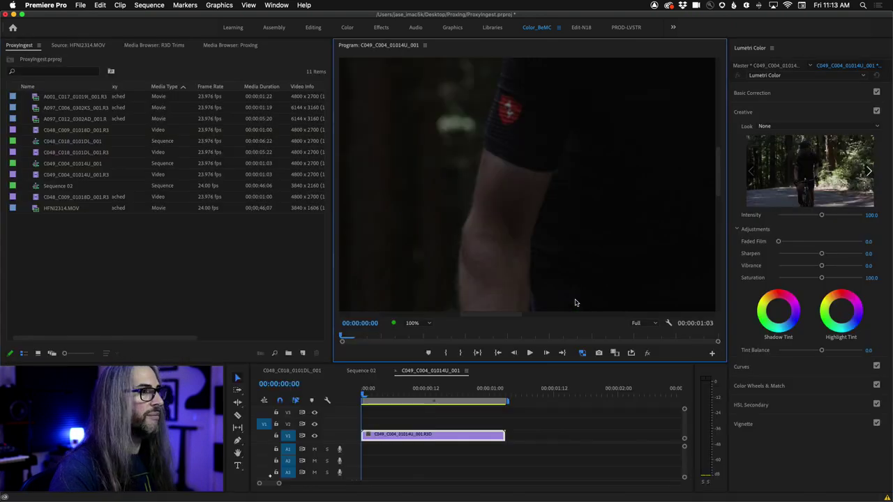
{"action": "left_click", "coordinate": [360, 370]}
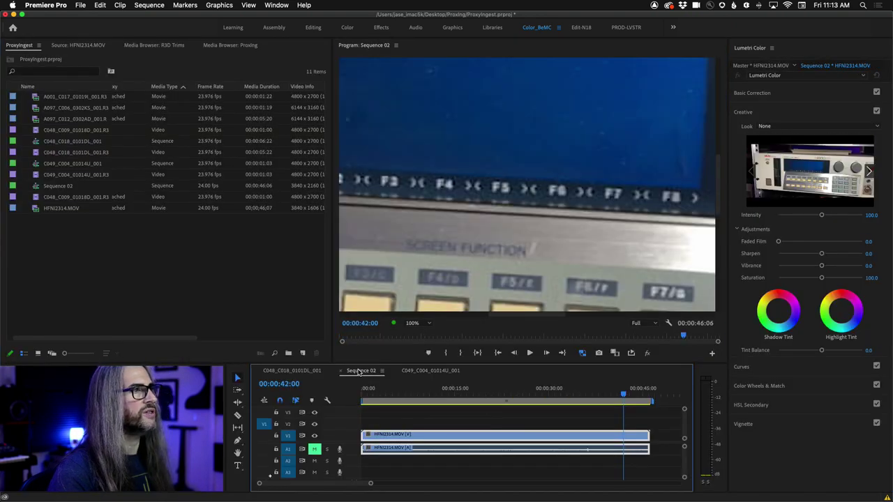
{"action": "left_click", "coordinate": [583, 353]}
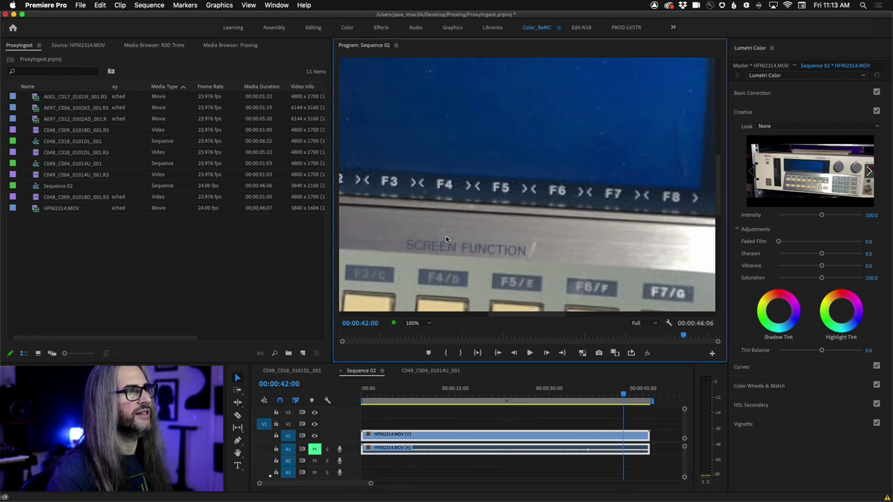
{"action": "left_click", "coordinate": [584, 353]}
Inspect the proxy footage of Sequence 02 in the maximized Program Monitor, play a short stretch and restore the panel layout.
{"action": "key", "text": "grave"}
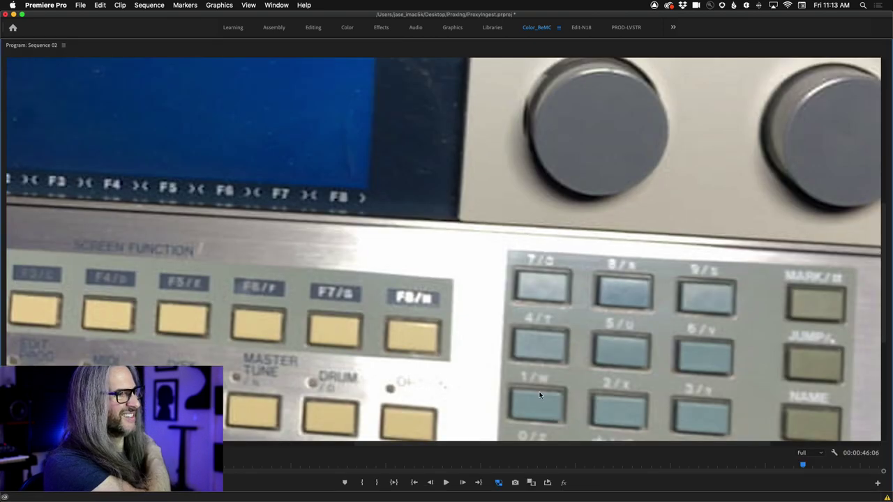
{"action": "left_click", "coordinate": [498, 483]}
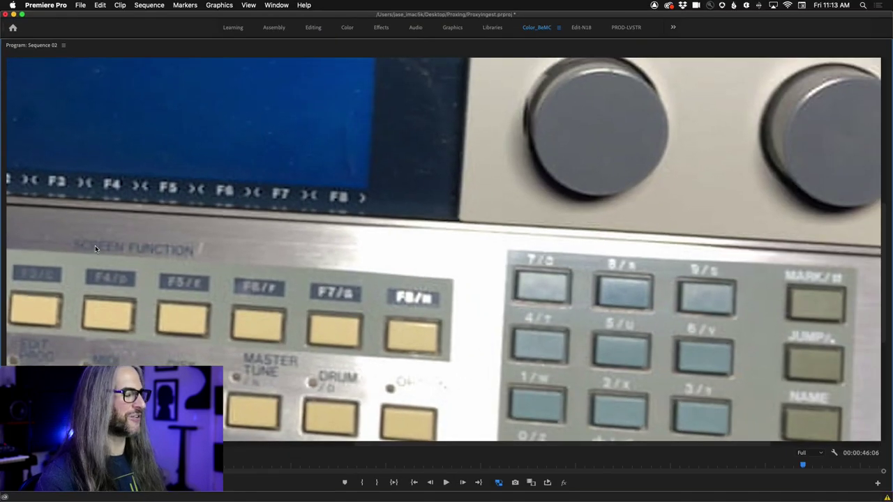
{"action": "key", "text": "space"}
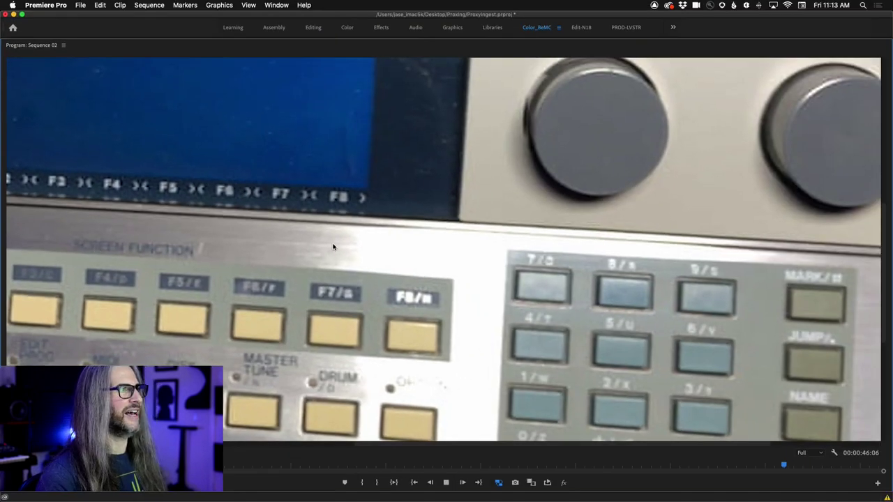
{"action": "key", "text": "space"}
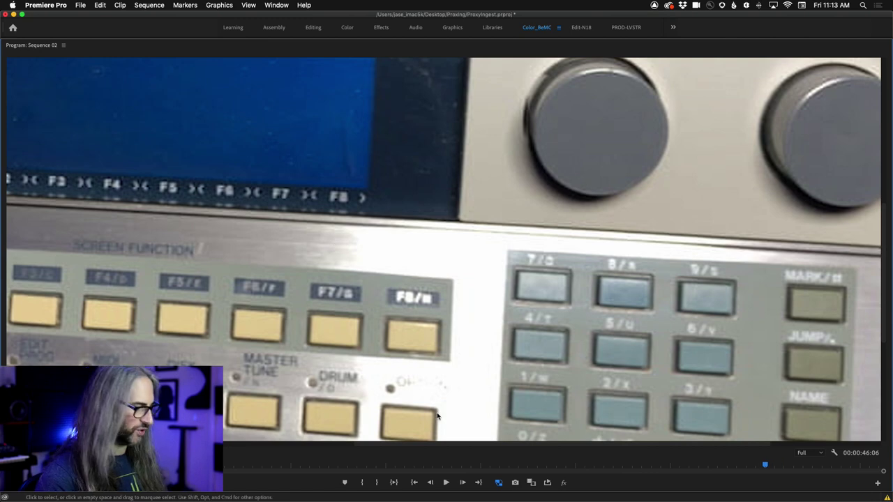
{"action": "key", "text": "grave"}
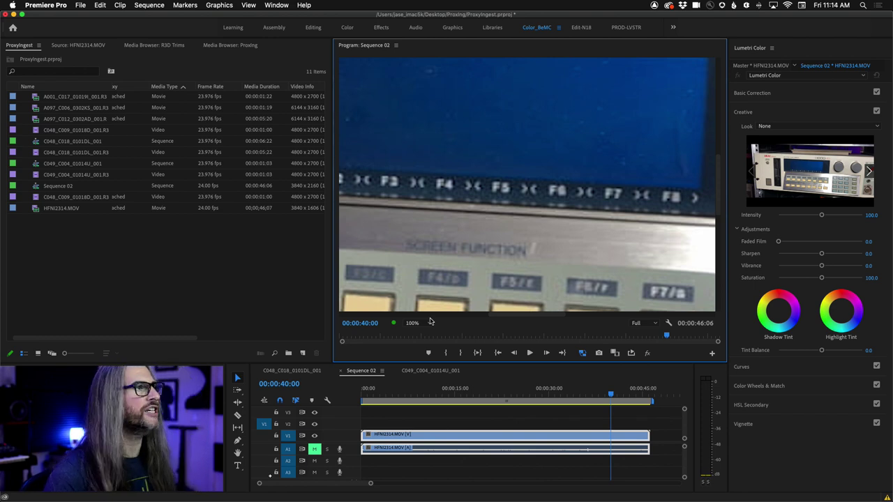
Go to 00:00:24:08 in Sequence 02, turn proxies off and scrub to 00:00:27:08 to examine the original footage.
{"action": "left_click", "coordinate": [513, 395]}
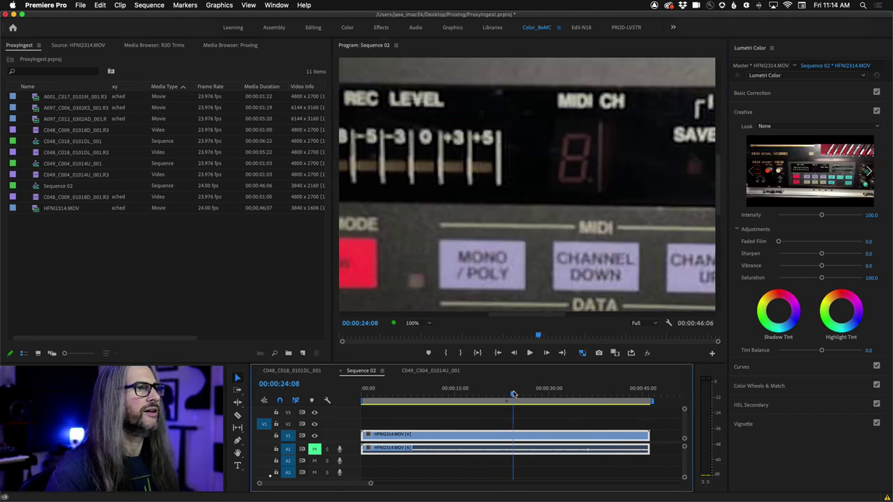
{"action": "left_click", "coordinate": [581, 354]}
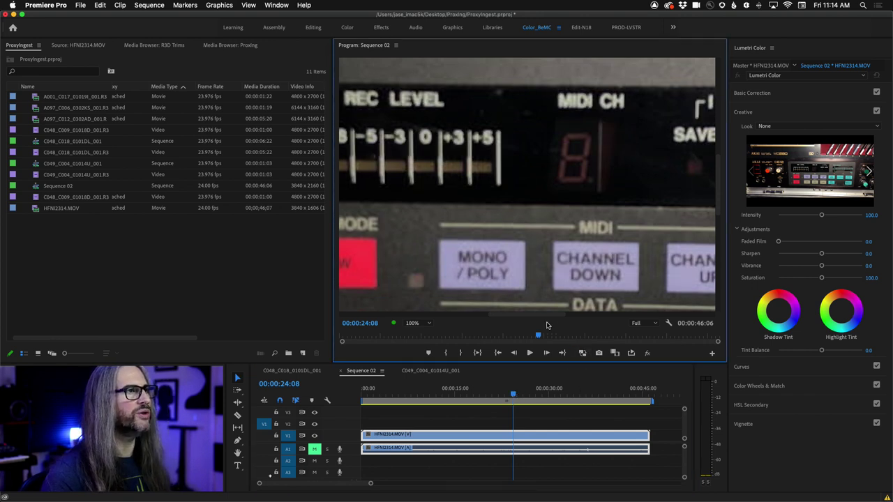
{"action": "left_click_drag", "start_coordinate": [538, 336], "coordinate": [563, 337]}
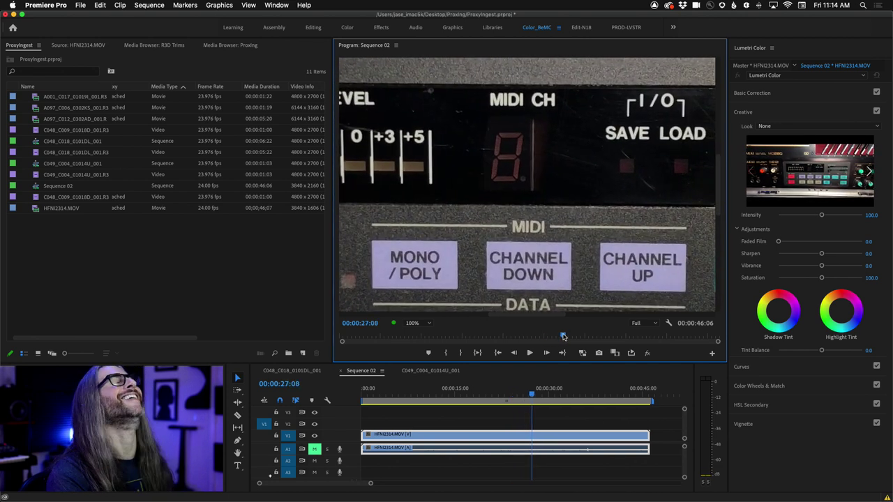